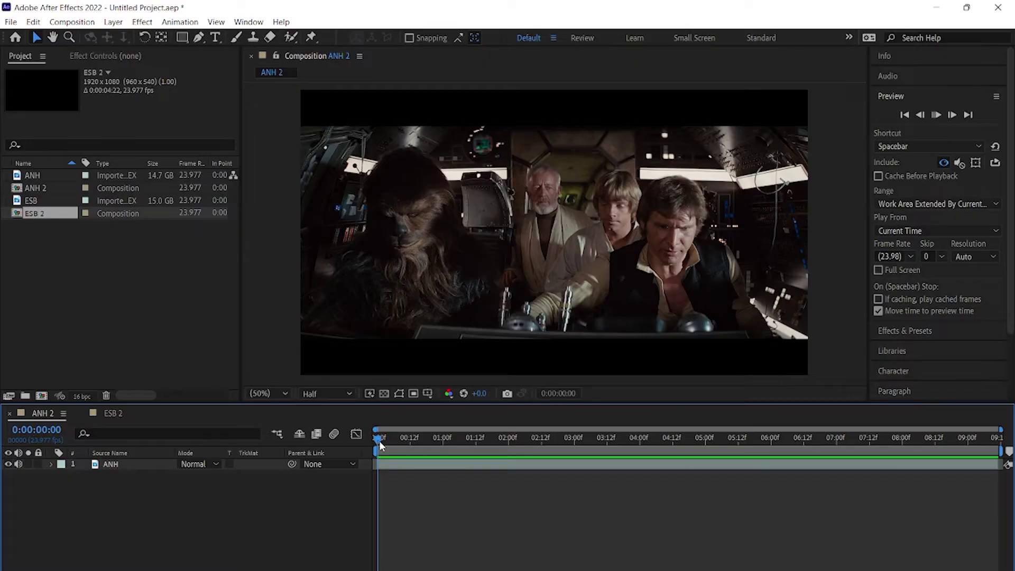
- Move to frame 0:00:05:11, where the bolts pass the ship, and select the ANH footage layer
{"action": "left_click_drag", "start_coordinate": [379, 446], "coordinate": [735, 450]}
{"action": "left_click", "coordinate": [702, 467]}
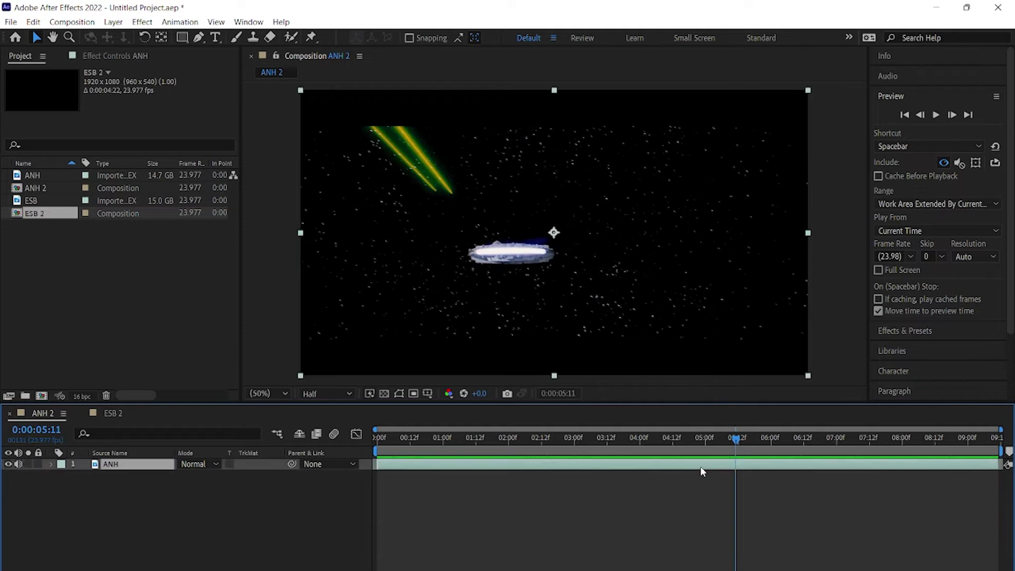
- Split the ANH layer at 5:11 and add a new solid named Lasers
{"action": "key", "text": "ctrl+shift+d"}
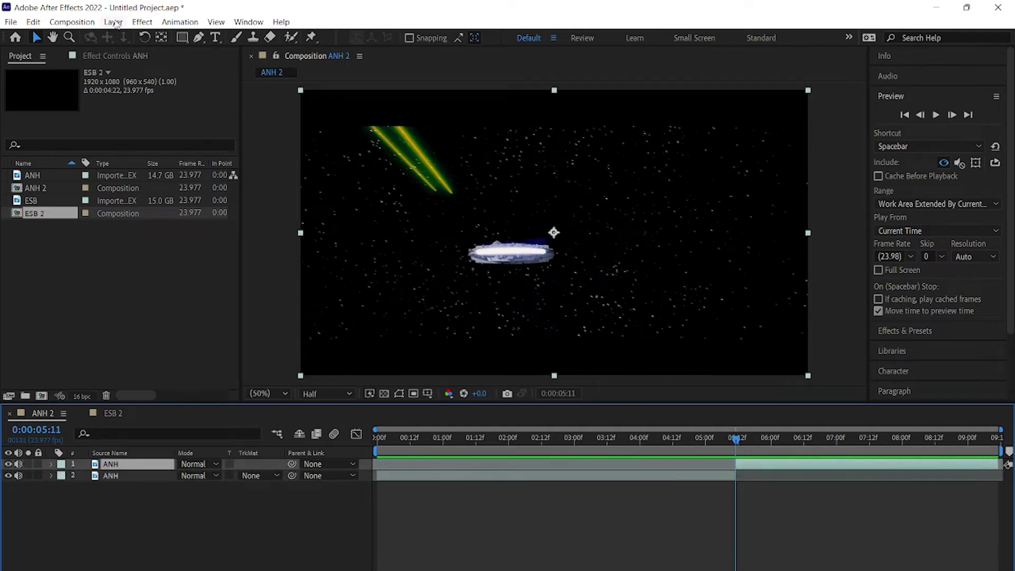
{"action": "left_click", "coordinate": [114, 22]}
{"action": "left_click", "coordinate": [326, 76]}
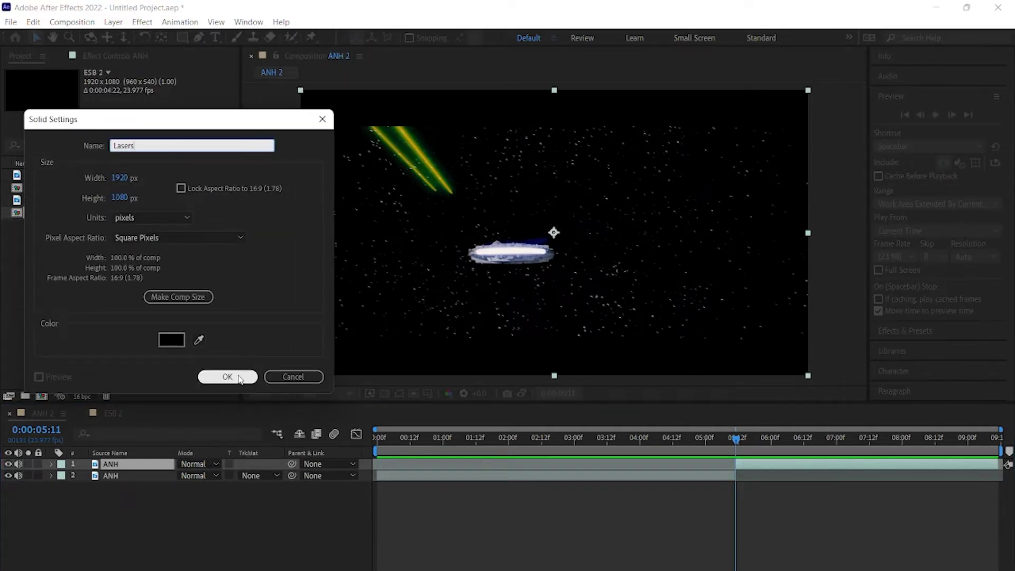
{"action": "left_click", "coordinate": [227, 376]}
- Apply Beam to Lasers, set Length to 100%, and place its start and end on the bolt
{"action": "left_click", "coordinate": [143, 22]}
{"action": "mouse_move", "coordinate": [211, 206]}
{"action": "left_click", "coordinate": [392, 253]}
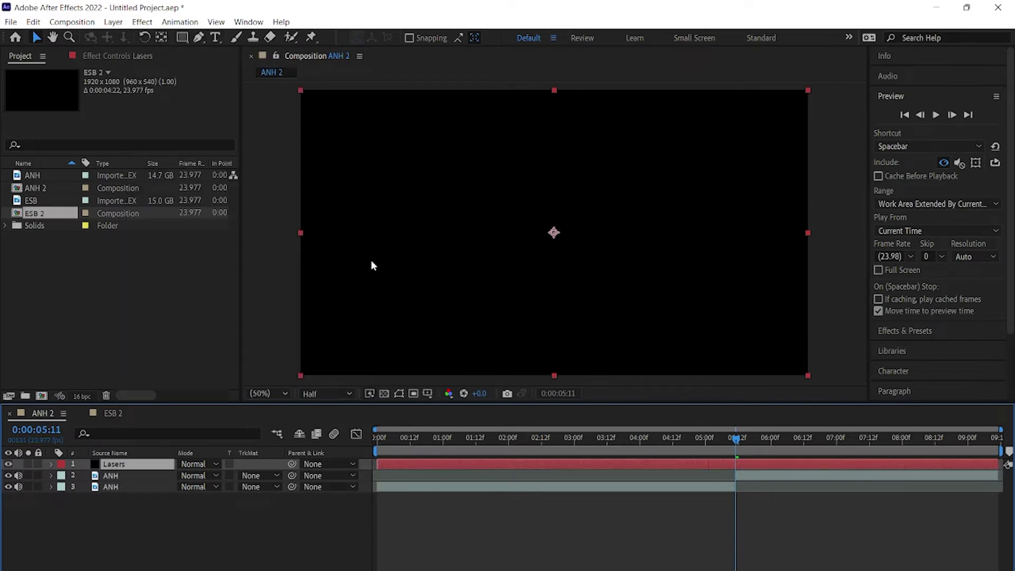
{"action": "left_click_drag", "start_coordinate": [349, 233], "coordinate": [402, 131]}
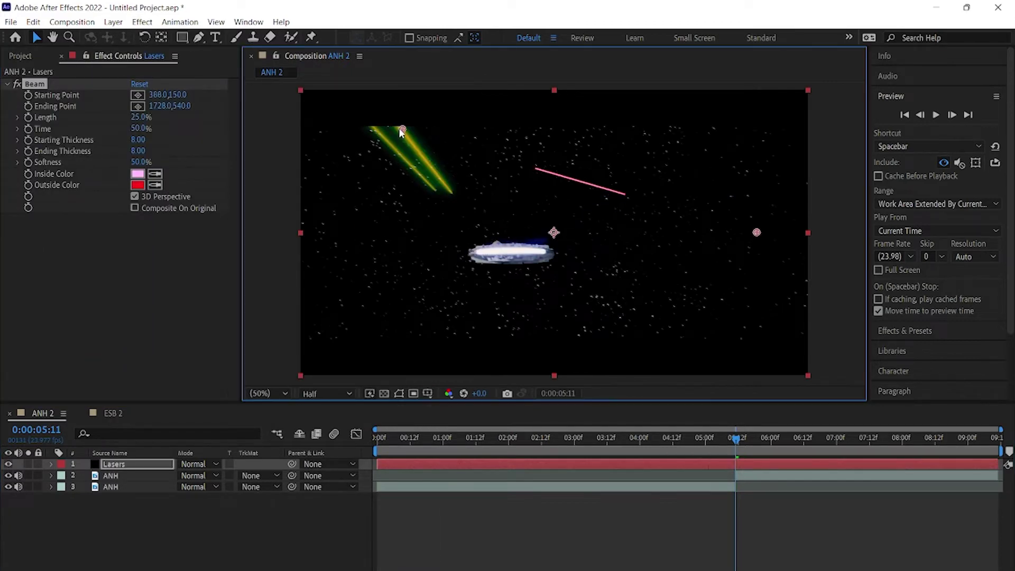
{"action": "left_click_drag", "start_coordinate": [141, 117], "coordinate": [305, 123]}
{"action": "left_click_drag", "start_coordinate": [757, 234], "coordinate": [458, 198]}
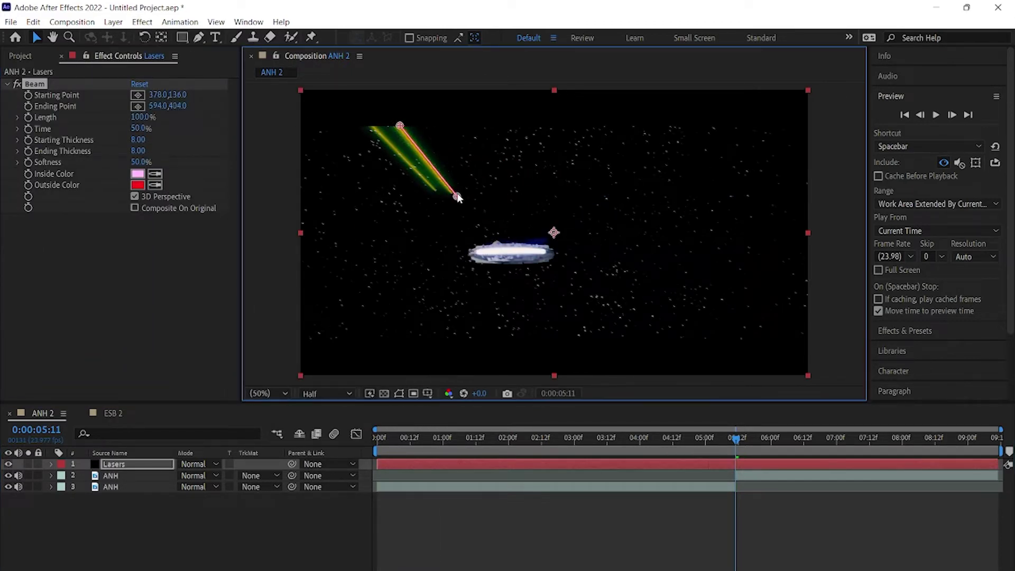
- Refine the beam on the bolt, thicken its start to 35.50, and sample yellow as inside colour
{"action": "scroll", "coordinate": [453, 193], "scroll_direction": "up", "scroll_amount": 2}
{"action": "left_click_drag", "start_coordinate": [533, 182], "coordinate": [525, 177]}
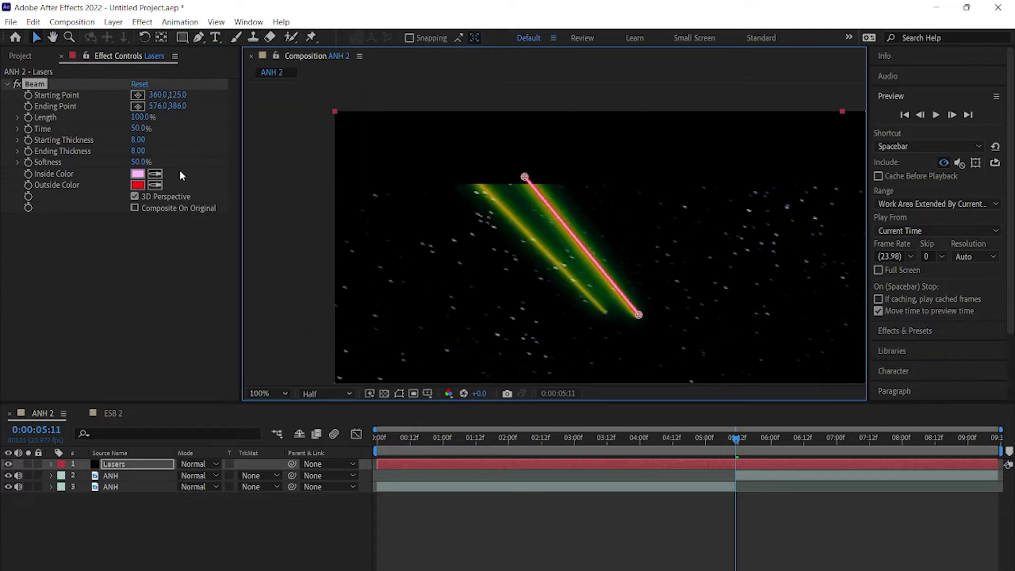
{"action": "left_click_drag", "start_coordinate": [138, 141], "coordinate": [268, 140]}
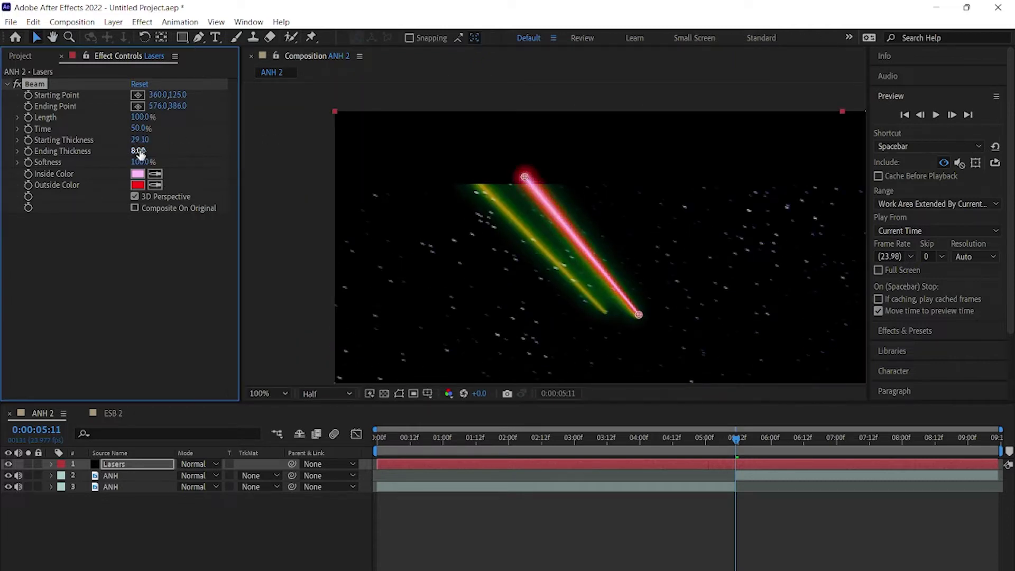
{"action": "left_click_drag", "start_coordinate": [140, 139], "coordinate": [178, 142]}
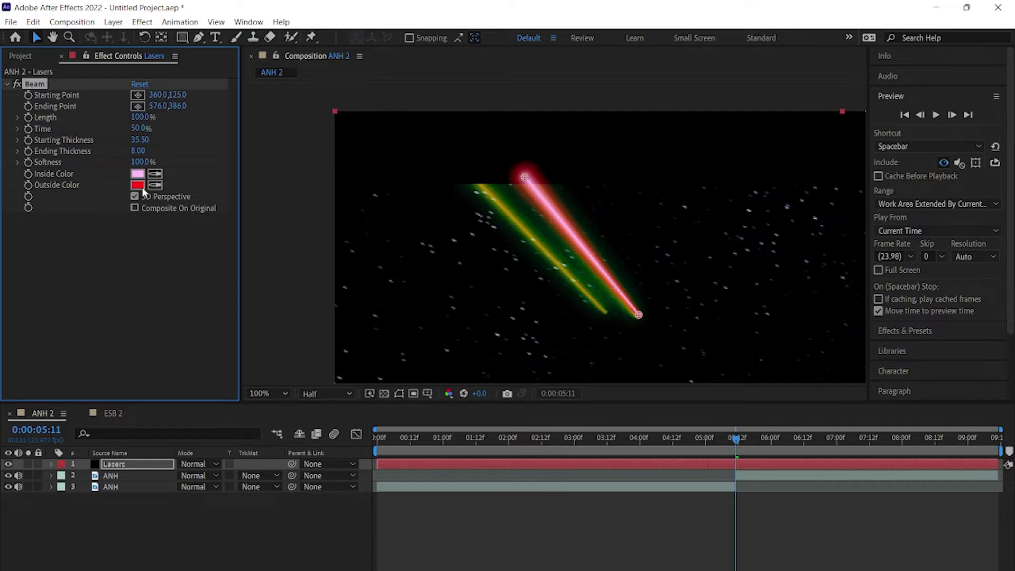
{"action": "left_click", "coordinate": [508, 209]}
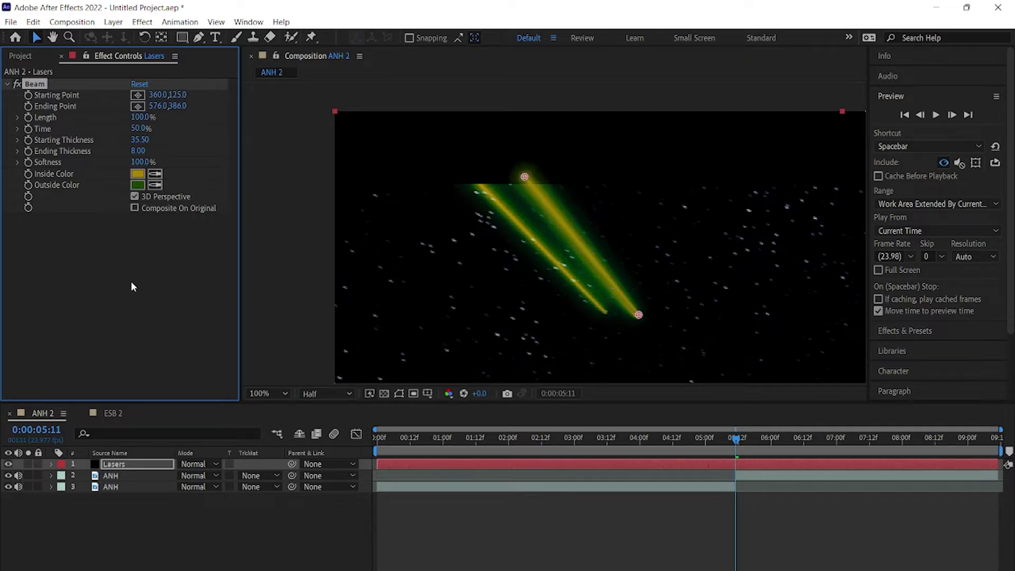
{"action": "left_click_drag", "start_coordinate": [640, 315], "coordinate": [637, 320]}
{"action": "left_click", "coordinate": [109, 22]}
- Create a new solid named Widescreen Bars
{"action": "mouse_move", "coordinate": [124, 34]}
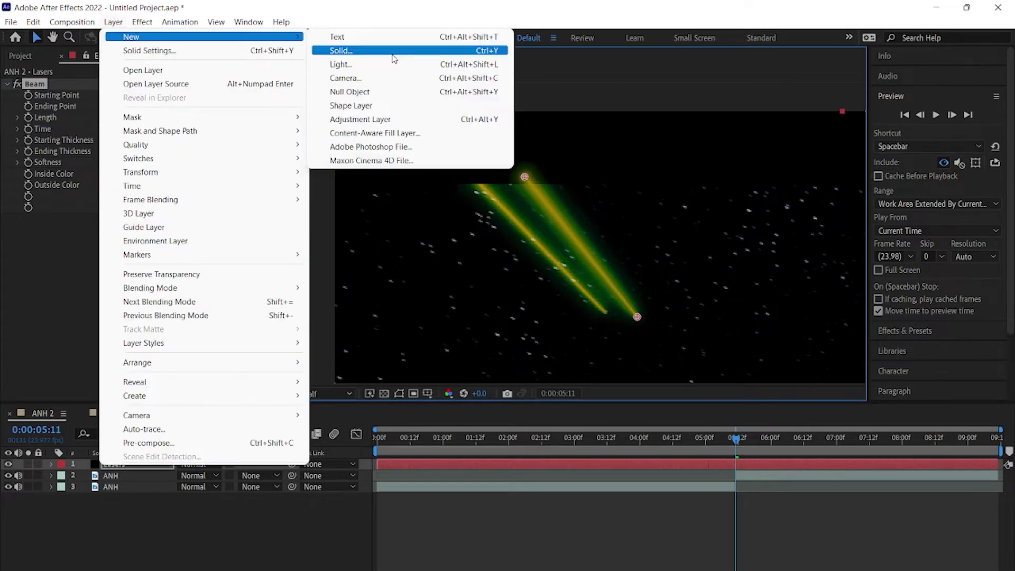
{"action": "left_click", "coordinate": [402, 45]}
{"action": "type", "text": "W"}
{"action": "type", "text": "Bars"}
{"action": "key", "text": "Return"}
- Draw a rectangular mask across the frame and adjust its edge to set the bar height
{"action": "key", "text": "q"}
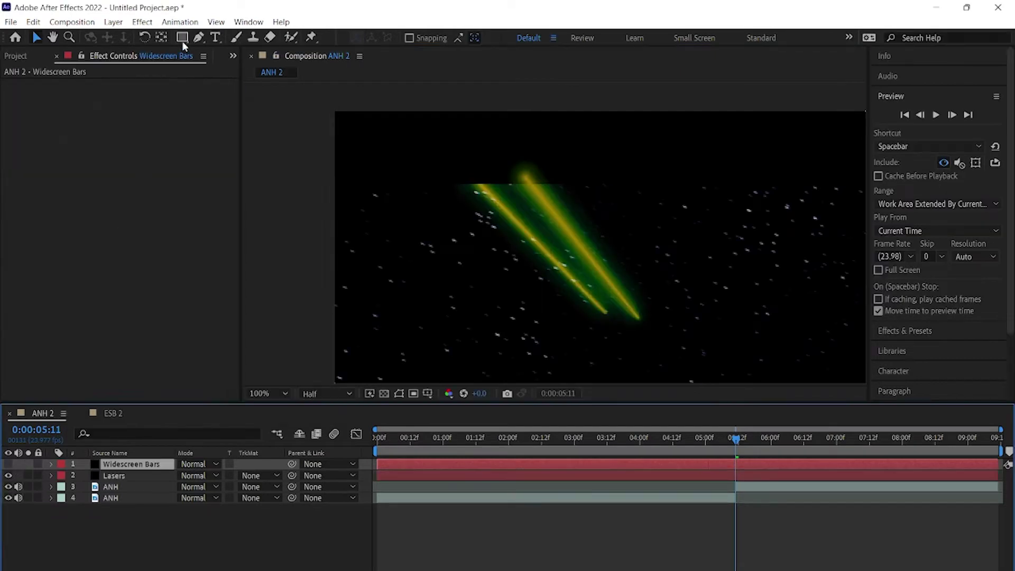
{"action": "left_click_drag", "start_coordinate": [259, 153], "coordinate": [853, 222]}
{"action": "key", "text": "v"}
{"action": "scroll", "coordinate": [810, 308], "scroll_direction": "up", "scroll_amount": 2}
{"action": "scroll", "coordinate": [589, 253], "scroll_direction": "up", "scroll_amount": 1}
{"action": "scroll", "coordinate": [586, 270], "scroll_direction": "up", "scroll_amount": 1}
{"action": "left_click_drag", "start_coordinate": [585, 271], "coordinate": [584, 207]}
- Set the mask mode to Subtract, hide the mask outline, and make the bars layer visible
{"action": "left_click", "coordinate": [198, 487]}
{"action": "left_click", "coordinate": [222, 526]}
{"action": "scroll", "coordinate": [401, 174], "scroll_direction": "down", "scroll_amount": 2}
{"action": "scroll", "coordinate": [555, 204], "scroll_direction": "down", "scroll_amount": 3}
{"action": "scroll", "coordinate": [514, 163], "scroll_direction": "up", "scroll_amount": 4}
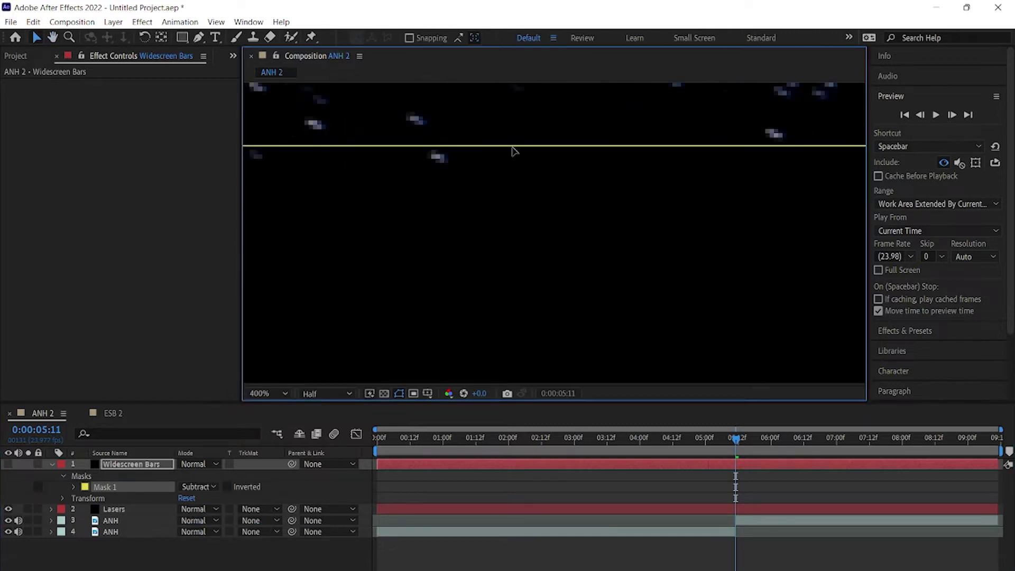
{"action": "scroll", "coordinate": [512, 170], "scroll_direction": "down", "scroll_amount": 6}
{"action": "left_click", "coordinate": [398, 393]}
{"action": "left_click", "coordinate": [8, 463]}
- Trim the Lasers layer to start at 5:11 and select its Beam effect
{"action": "left_click", "coordinate": [152, 508]}
{"action": "key", "text": "alt+bracketleft"}
{"action": "left_click", "coordinate": [78, 92]}
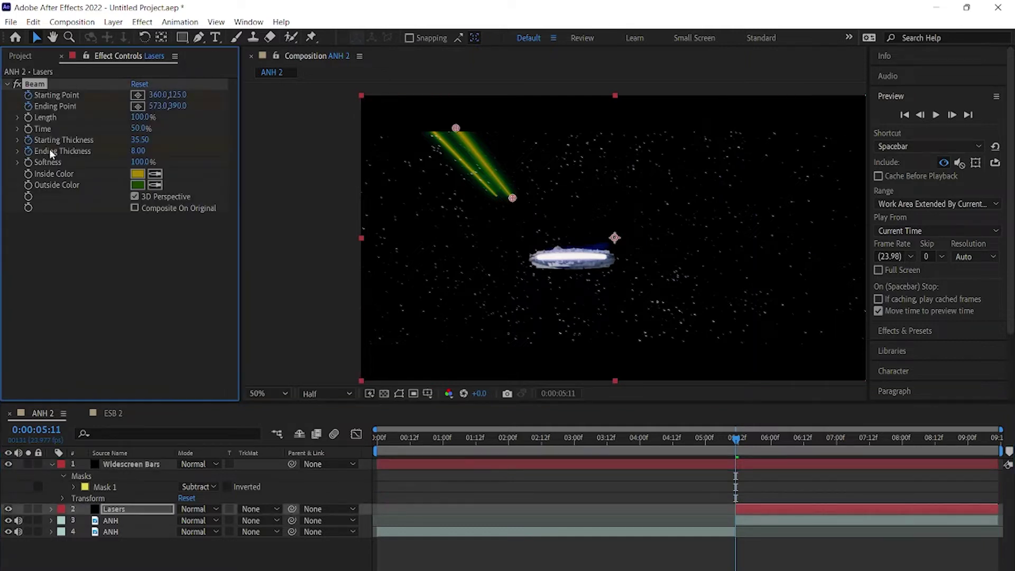
- At 5:12, move the beam's start and end onto the bolt and thin its start to 12.90
{"action": "left_click_drag", "start_coordinate": [512, 198], "coordinate": [534, 220]}
{"action": "scroll", "coordinate": [534, 219], "scroll_direction": "up", "scroll_amount": 2}
{"action": "left_click_drag", "start_coordinate": [410, 108], "coordinate": [485, 191]}
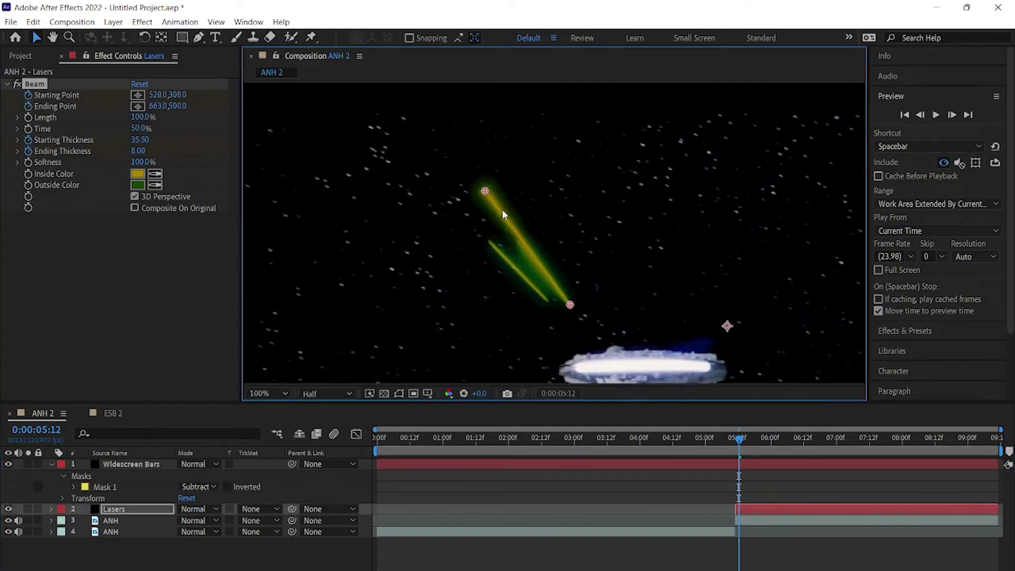
{"action": "left_click_drag", "start_coordinate": [139, 141], "coordinate": [3, 151]}
- At 5:13, realign the beam on the bolt and thin its start to about 9.70
{"action": "key", "text": "Page_Down"}
{"action": "left_click_drag", "start_coordinate": [570, 304], "coordinate": [591, 332]}
{"action": "scroll", "coordinate": [566, 305], "scroll_direction": "up", "scroll_amount": 4}
{"action": "left_click_drag", "start_coordinate": [352, 261], "coordinate": [358, 267]}
{"action": "left_click_drag", "start_coordinate": [139, 139], "coordinate": [115, 141]}
{"action": "left_click_drag", "start_coordinate": [383, 377], "coordinate": [490, 313]}
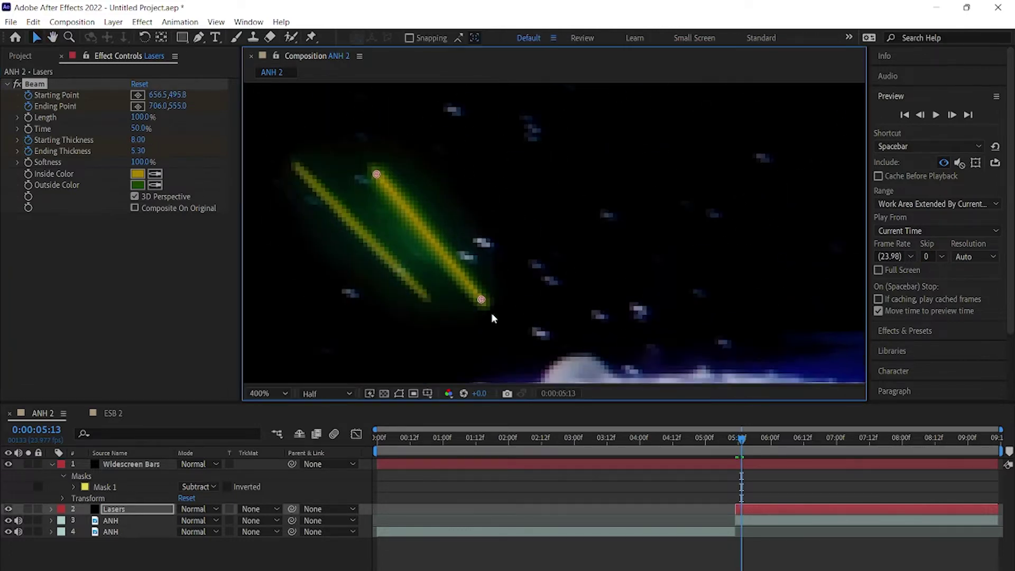
- At 5:14, fit the beam to the shrinking bolt at 4.10 thickness, collapsing it at 5:15
{"action": "key", "text": "Page_Down"}
{"action": "left_click_drag", "start_coordinate": [516, 265], "coordinate": [515, 343]}
{"action": "left_click_drag", "start_coordinate": [374, 169], "coordinate": [482, 302]}
{"action": "left_click_drag", "start_coordinate": [138, 140], "coordinate": [145, 162]}
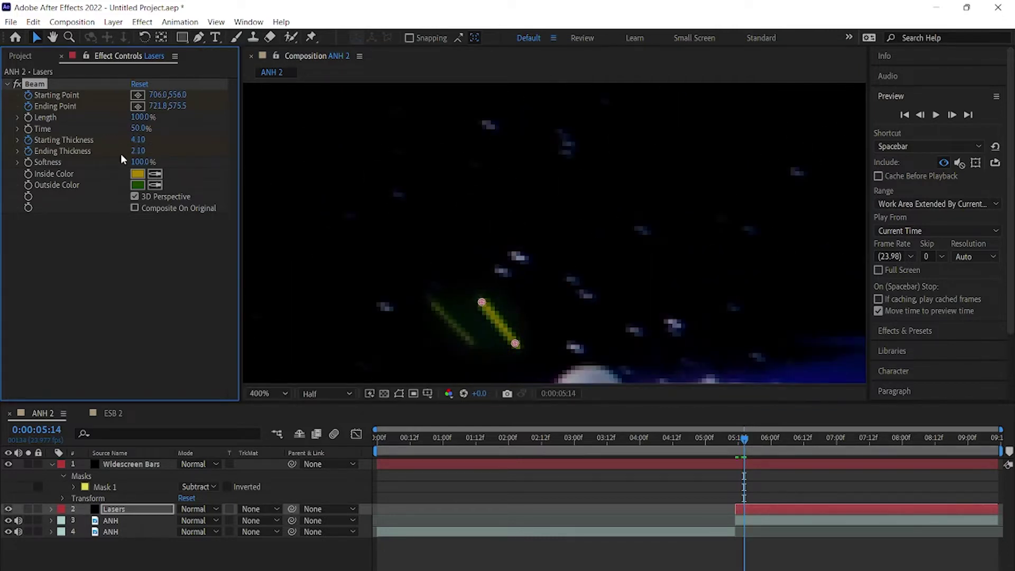
{"action": "key", "text": "Page_Down"}
{"action": "left_click_drag", "start_coordinate": [482, 301], "coordinate": [520, 344]}
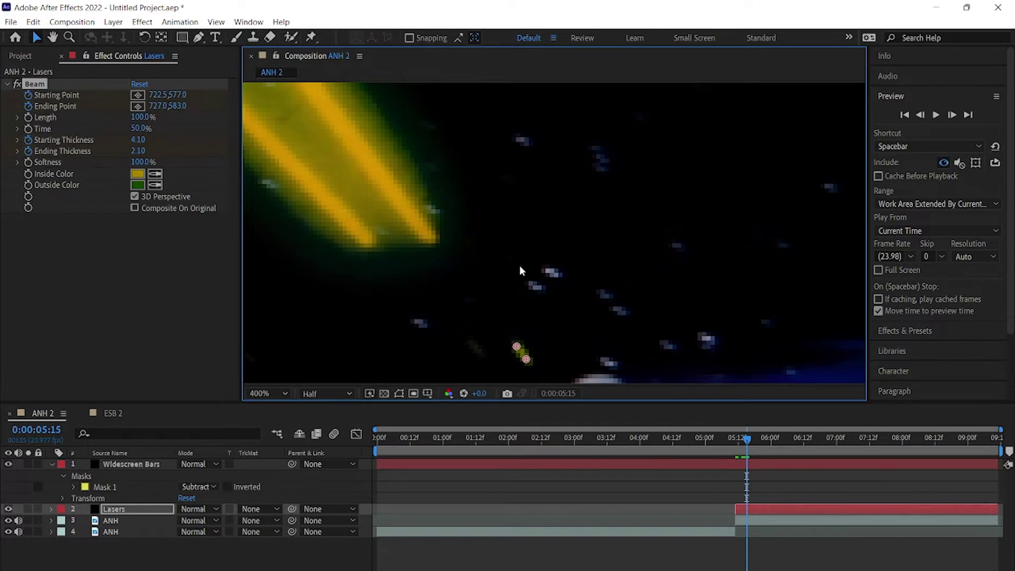
- Trim the Lasers layer to end at 5:15 and duplicate it for the second bolt
{"action": "key", "text": "Page_Down"}
{"action": "scroll", "coordinate": [519, 267], "scroll_direction": "down", "scroll_amount": 2}
{"action": "scroll", "coordinate": [525, 196], "scroll_direction": "down", "scroll_amount": 2}
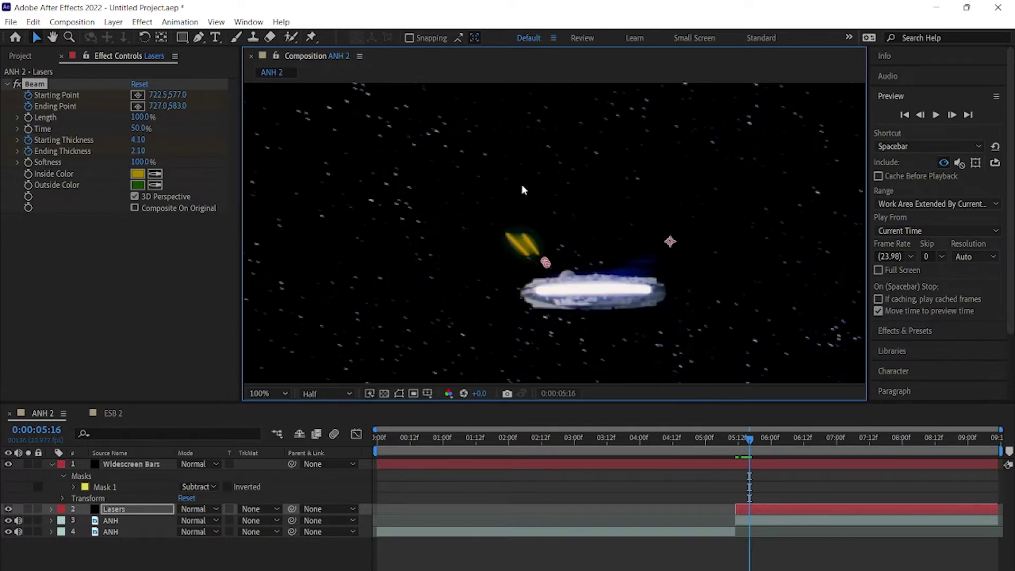
{"action": "key", "text": "Page_Up"}
{"action": "key", "text": "alt+bracketright"}
{"action": "left_click", "coordinate": [126, 509]}
{"action": "key", "text": "ctrl+d"}
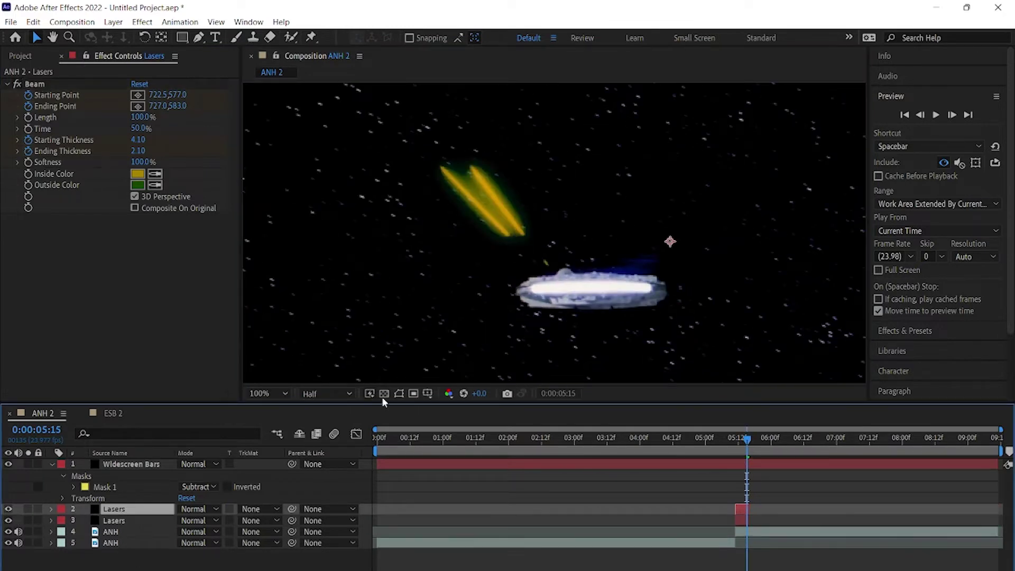
- Start the duplicate Lasers layer at 5:14 and move its beam start onto the other bolt
{"action": "key", "text": "Page_Up"}
{"action": "key", "text": "comma"}
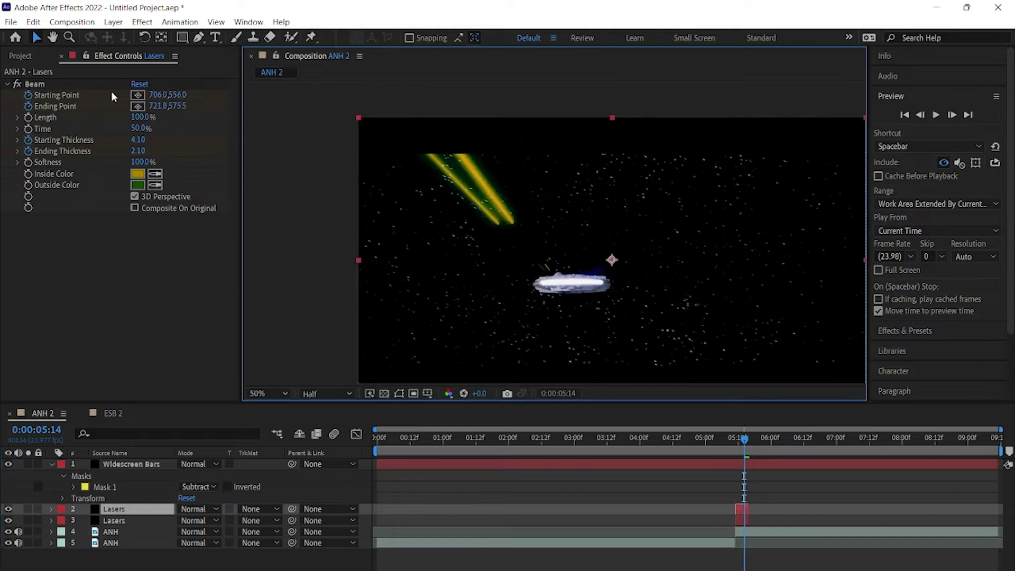
{"action": "left_click", "coordinate": [108, 87]}
{"action": "key", "text": "bracketleft"}
{"action": "scroll", "coordinate": [496, 181], "scroll_direction": "up", "scroll_amount": 2}
{"action": "left_click_drag", "start_coordinate": [404, 164], "coordinate": [413, 163]}
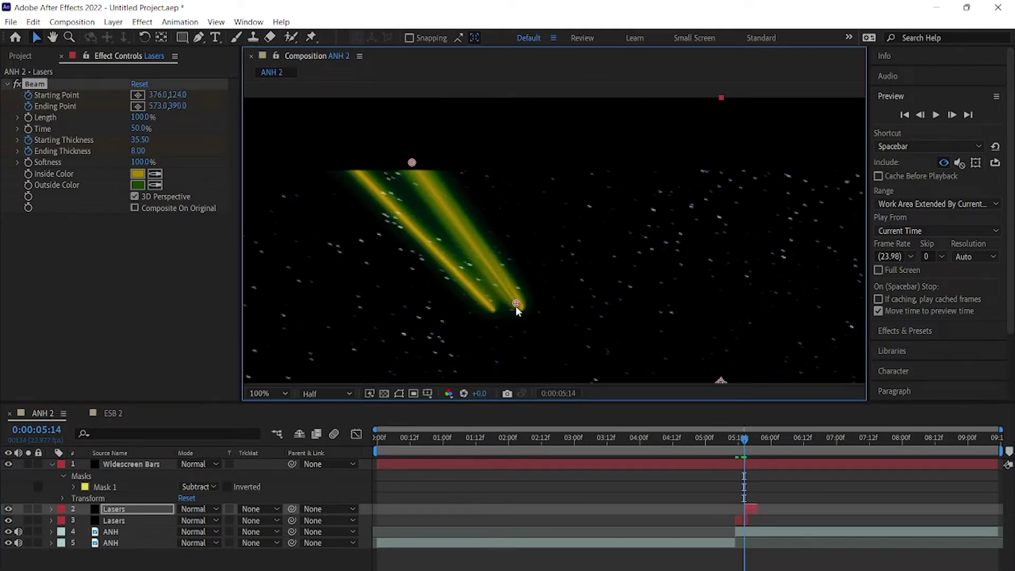
- Keyframe the second beam on its bolt at 5:15 and 5:16, thickening the start to 15.90
{"action": "key", "text": "Page_Down"}
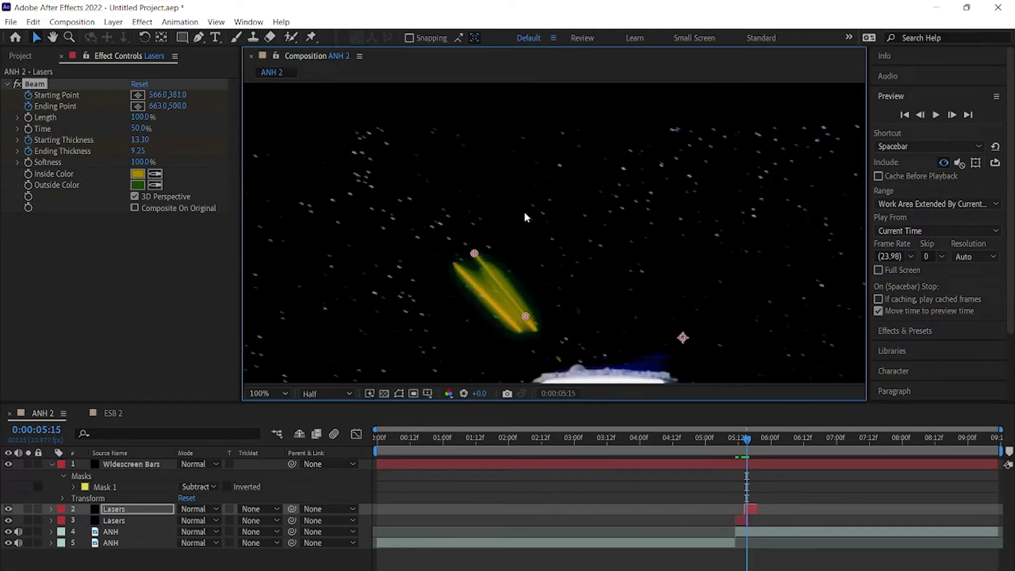
{"action": "scroll", "coordinate": [524, 212], "scroll_direction": "up", "scroll_amount": 2}
{"action": "left_click_drag", "start_coordinate": [352, 136], "coordinate": [372, 155]}
{"action": "left_click_drag", "start_coordinate": [473, 288], "coordinate": [474, 289]}
{"action": "left_click_drag", "start_coordinate": [140, 140], "coordinate": [156, 146]}
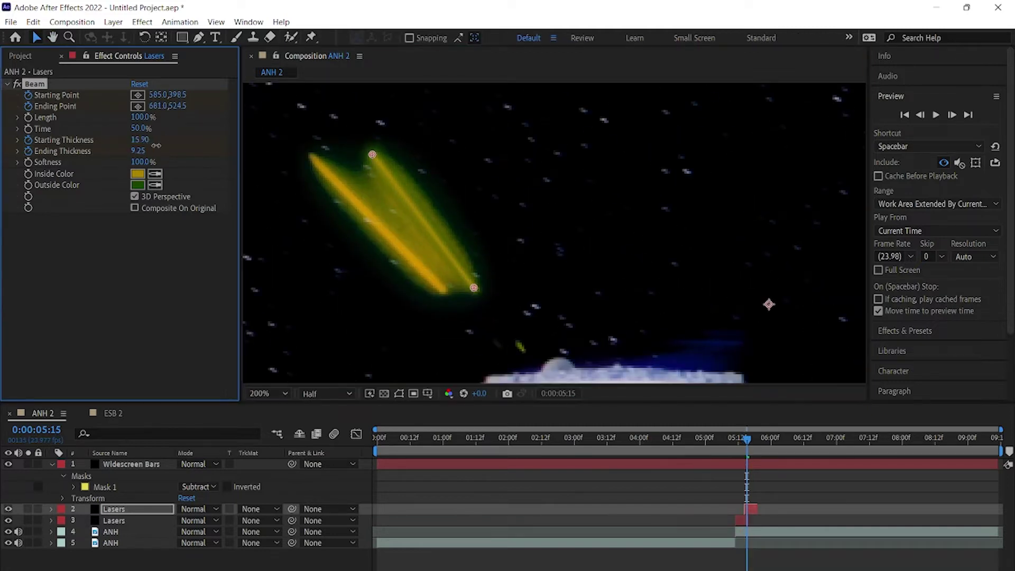
{"action": "key", "text": "Page_Down"}
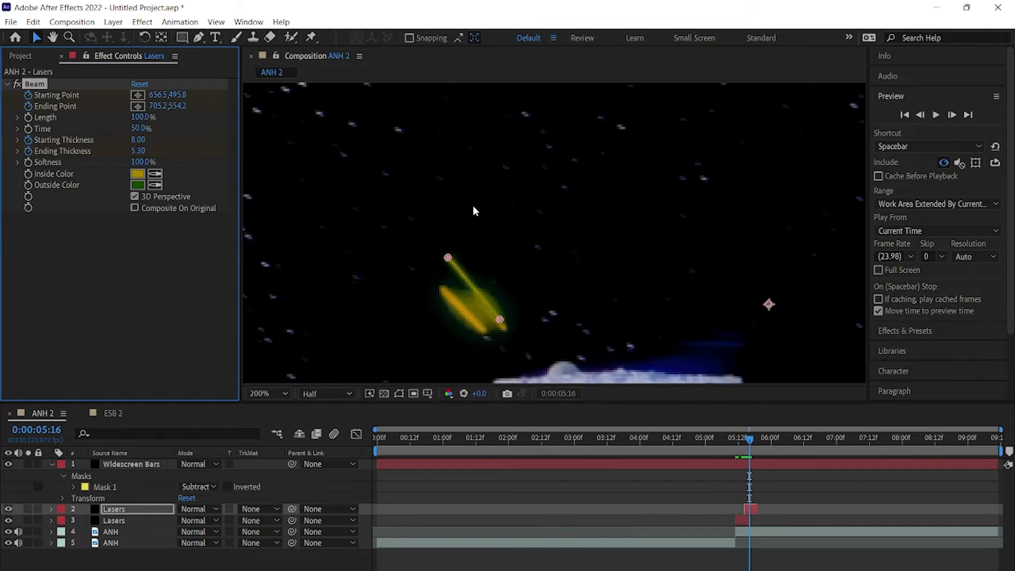
{"action": "left_click_drag", "start_coordinate": [450, 267], "coordinate": [474, 291]}
{"action": "left_click_drag", "start_coordinate": [140, 140], "coordinate": [161, 140]}
- Follow the shrinking bolt from 5:17 to 5:19, pulling the beam's start and end onto it
{"action": "key", "text": "Page_Down"}
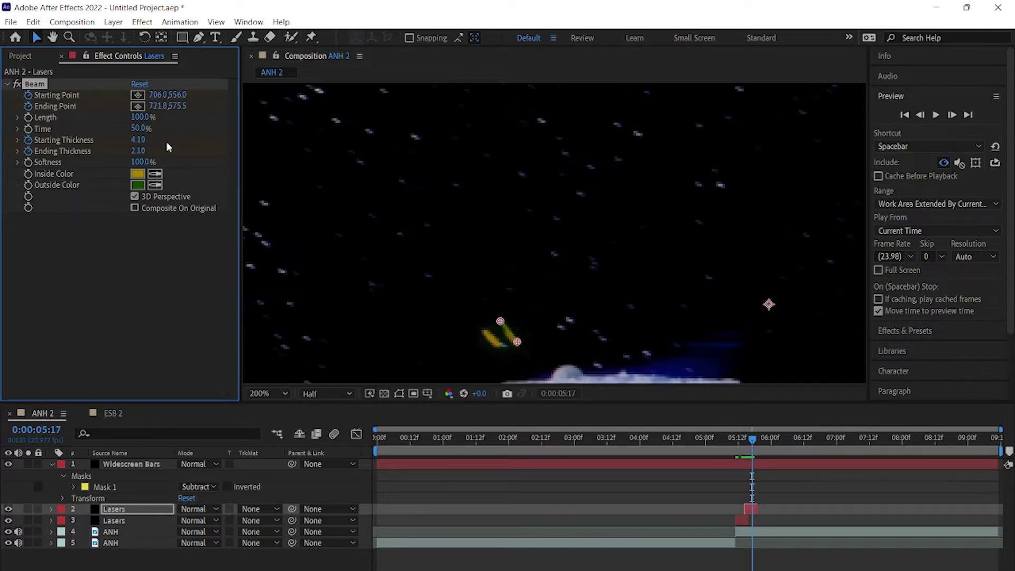
{"action": "scroll", "coordinate": [475, 141], "scroll_direction": "up", "scroll_amount": 2}
{"action": "left_click_drag", "start_coordinate": [478, 232], "coordinate": [488, 239]}
{"action": "key", "text": "Page_Down"}
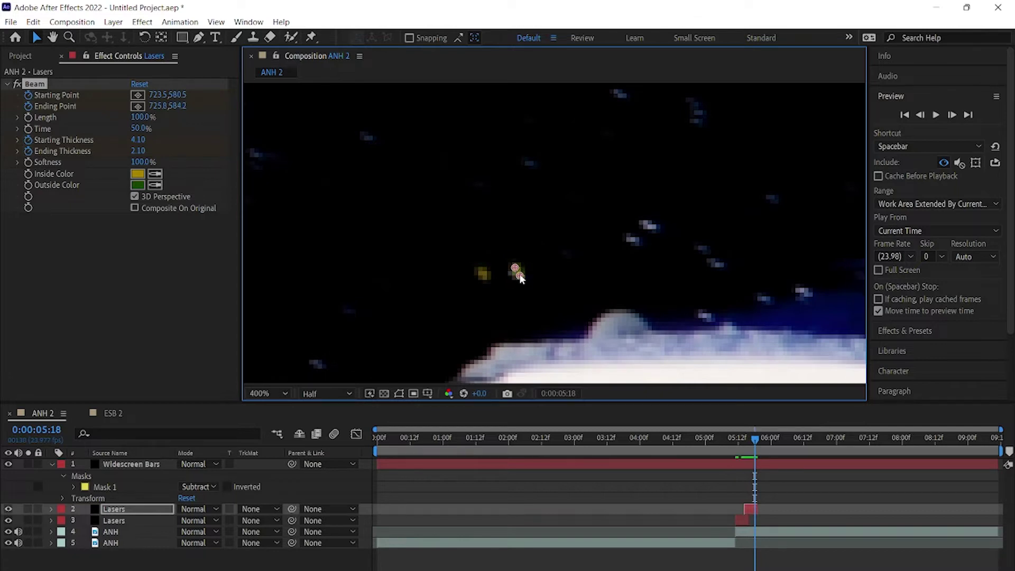
{"action": "key", "text": "Page_Down"}
{"action": "left_click_drag", "start_coordinate": [533, 290], "coordinate": [520, 276]}
{"action": "scroll", "coordinate": [520, 277], "scroll_direction": "down", "scroll_amount": 4}
{"action": "scroll", "coordinate": [519, 277], "scroll_direction": "up", "scroll_amount": 6}
- Step to 5:20, preview the laser animation, and duplicate the Lasers layer again
{"action": "left_click", "coordinate": [35, 83]}
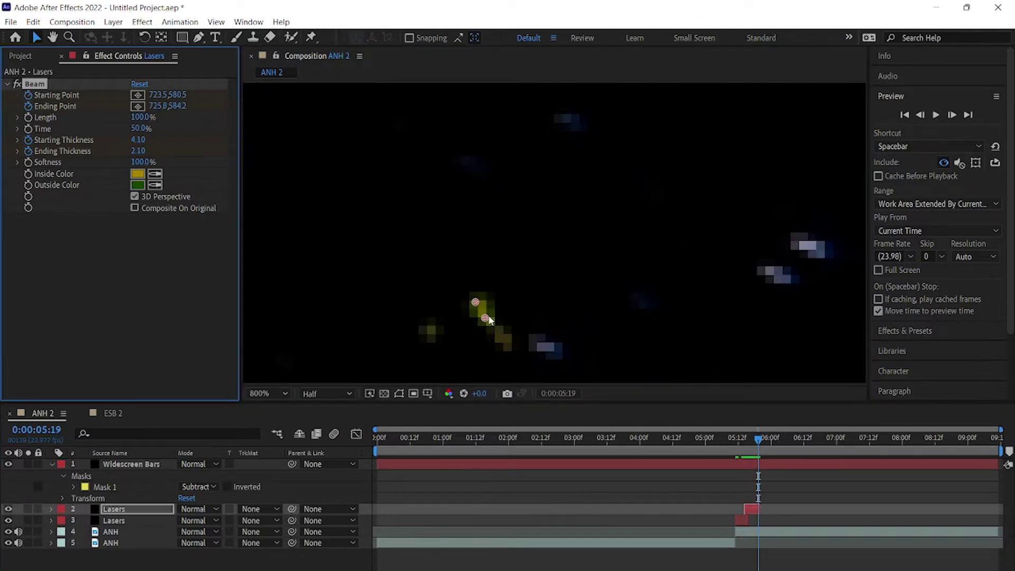
{"action": "key", "text": "Page_Down"}
{"action": "scroll", "coordinate": [470, 249], "scroll_direction": "down", "scroll_amount": 8}
{"action": "key", "text": "space"}
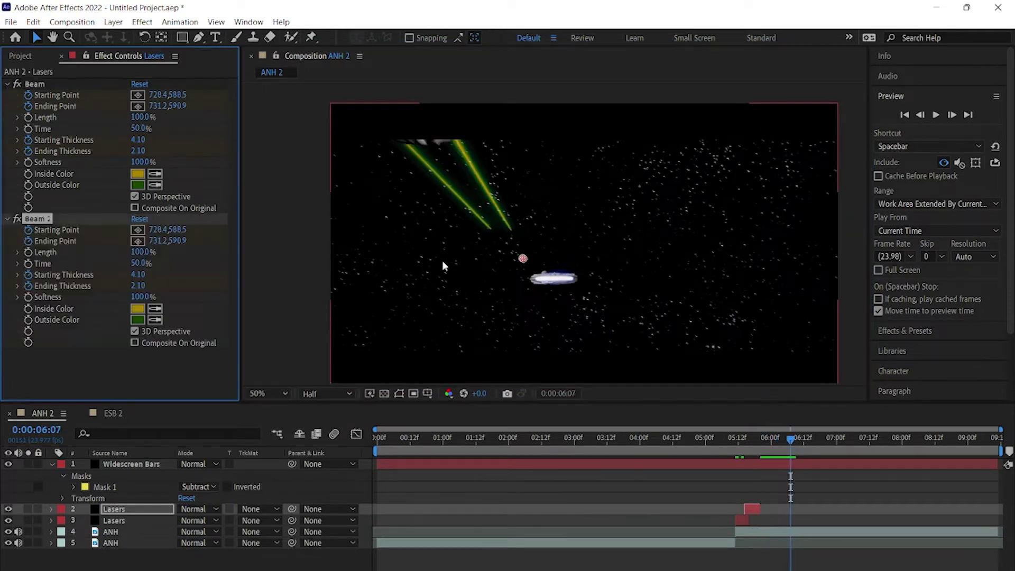
{"action": "key", "text": "ctrl+d"}
- Start the new Lasers copy at the current frame and reposition its beam end at 6:12
{"action": "key", "text": "bracketleft"}
{"action": "left_click", "coordinate": [82, 82]}
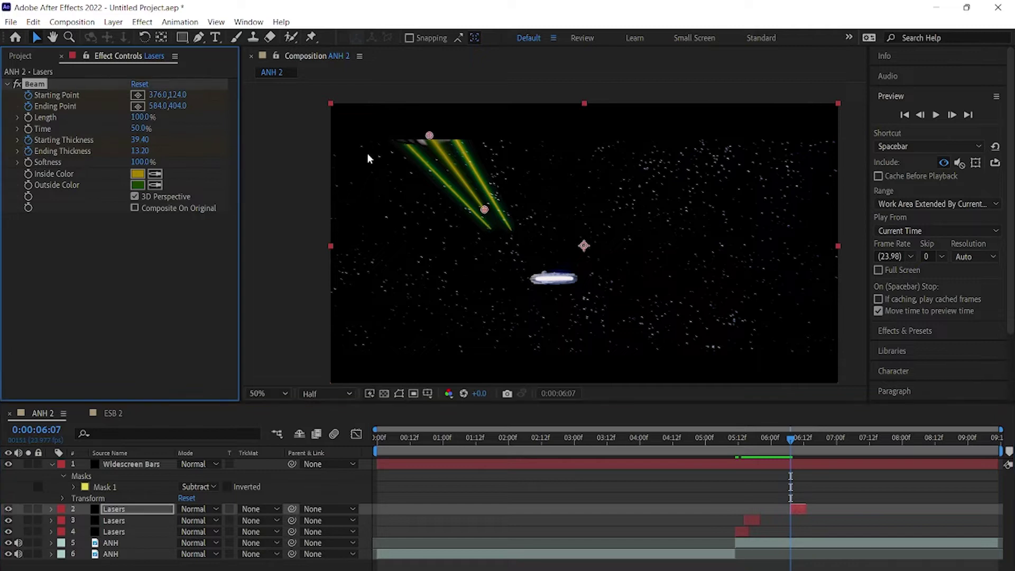
{"action": "scroll", "coordinate": [367, 158], "scroll_direction": "up", "scroll_amount": 2}
{"action": "key", "text": "Page_Down"}
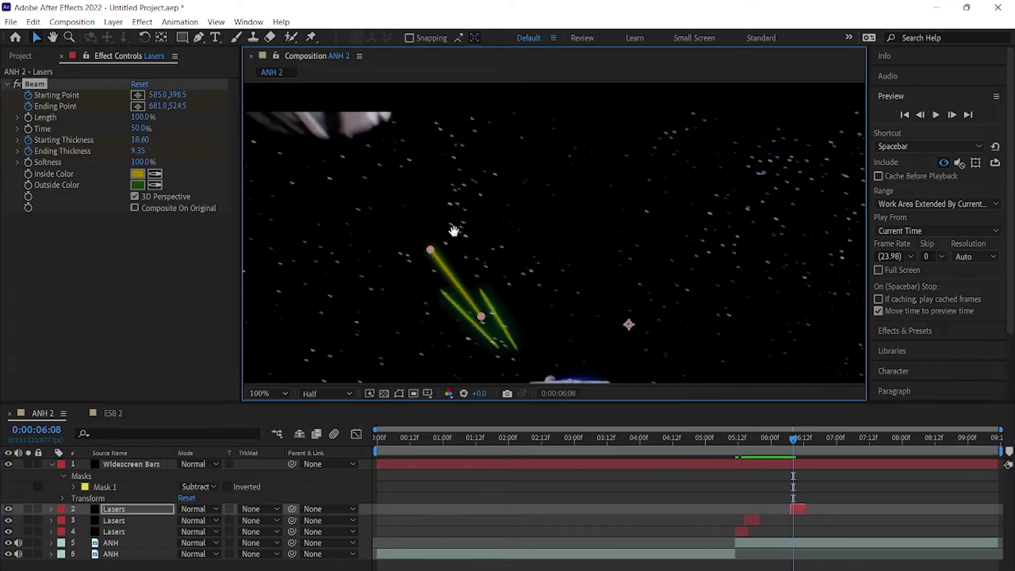
{"action": "key", "text": "Page_Down"}
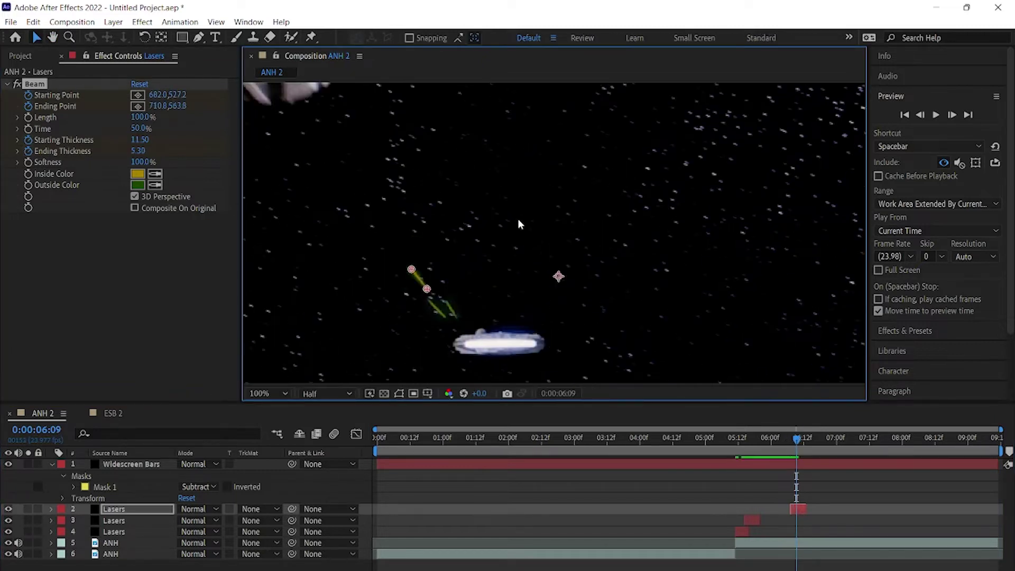
{"action": "scroll", "coordinate": [558, 312], "scroll_direction": "up", "scroll_amount": 2}
{"action": "key", "text": "Page_Down"}
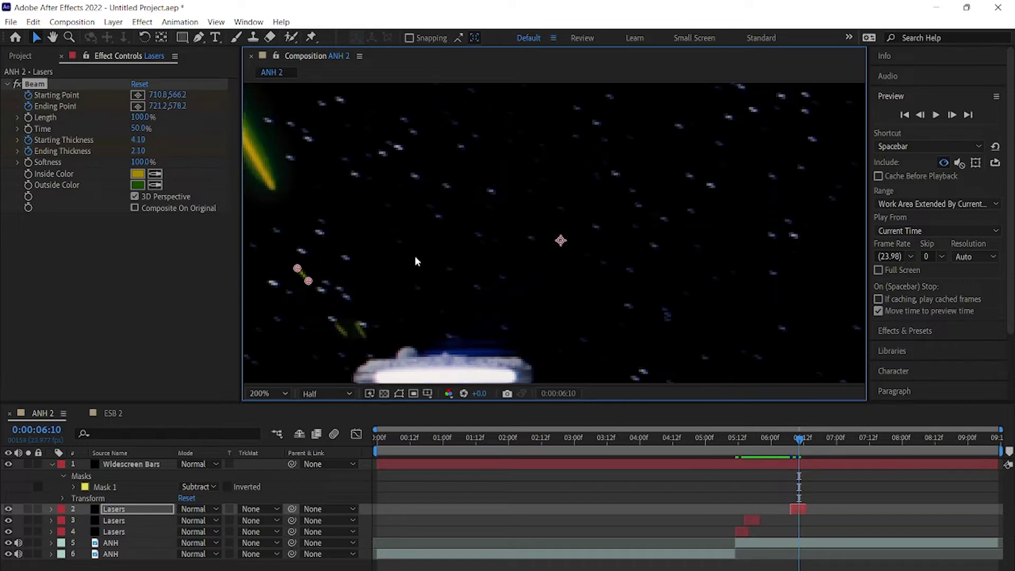
{"action": "key", "text": "Page_Down"}
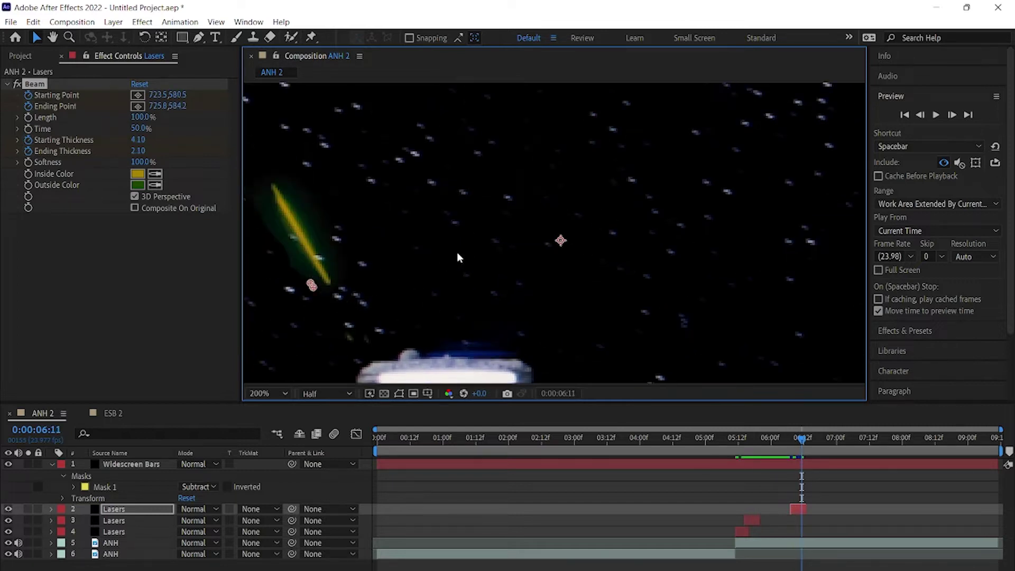
{"action": "scroll", "coordinate": [414, 210], "scroll_direction": "up", "scroll_amount": 2}
{"action": "key", "text": "Page_Down"}
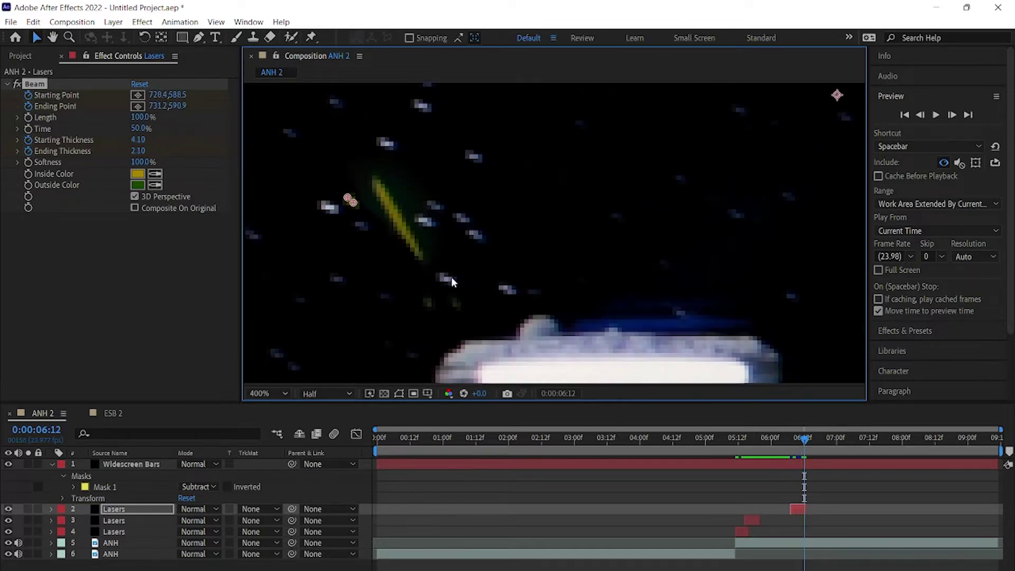
{"action": "left_click_drag", "start_coordinate": [450, 294], "coordinate": [454, 306]}
- Return to 6:10 and duplicate the Lasers layer once more
{"action": "key", "text": "Page_Up"}
{"action": "key", "text": "Page_Up"}
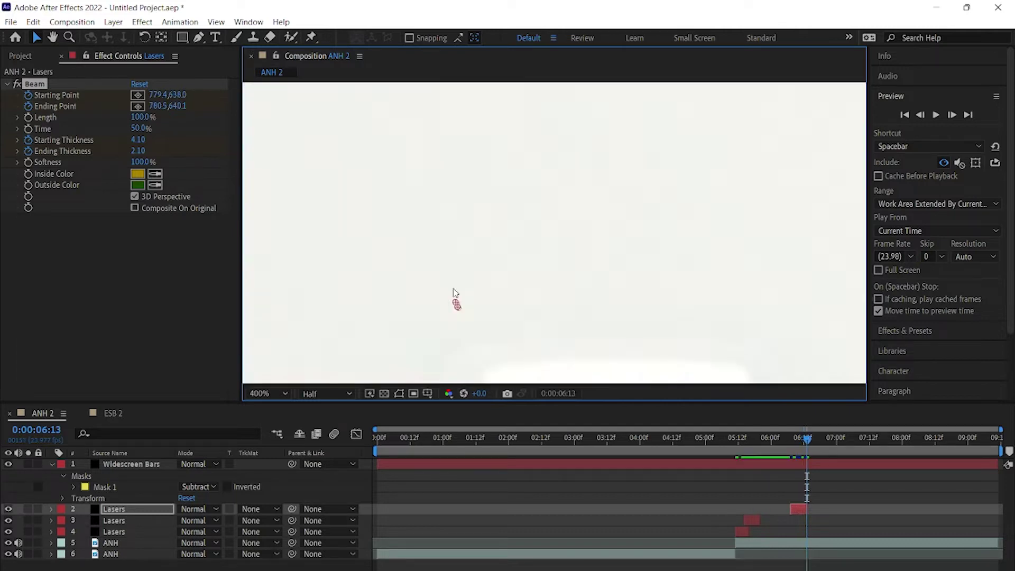
{"action": "scroll", "coordinate": [433, 252], "scroll_direction": "down", "scroll_amount": 4}
{"action": "scroll", "coordinate": [433, 255], "scroll_direction": "down", "scroll_amount": 2}
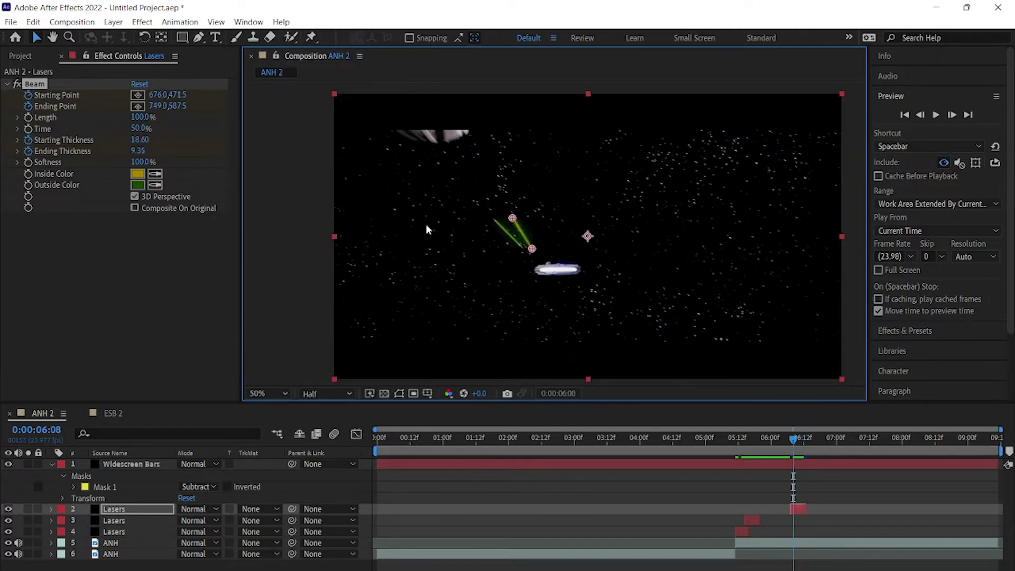
{"action": "left_click", "coordinate": [135, 509]}
{"action": "key", "text": "ctrl+d"}
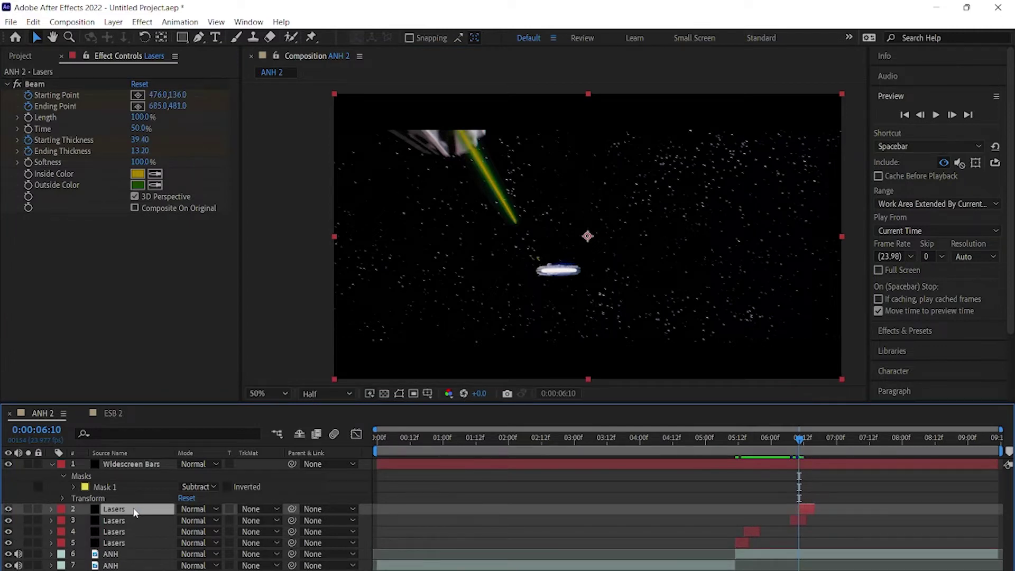
- Move the current beam's start onto the Star Destroyer through frame 6:11
{"action": "left_click", "coordinate": [35, 84]}
{"action": "left_click_drag", "start_coordinate": [460, 130], "coordinate": [477, 153]}
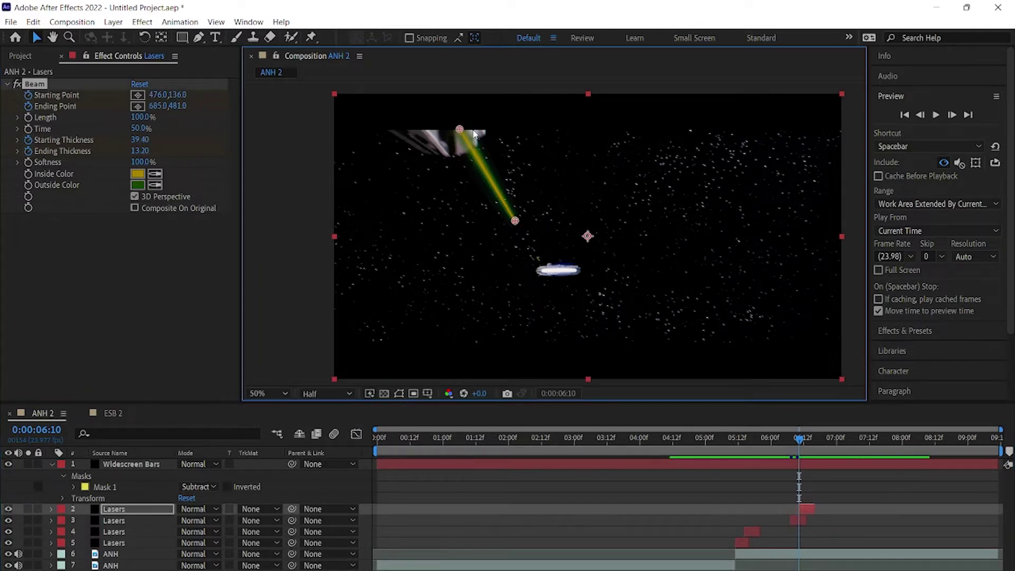
{"action": "key", "text": "Page_Down"}
{"action": "scroll", "coordinate": [550, 157], "scroll_direction": "up", "scroll_amount": 4}
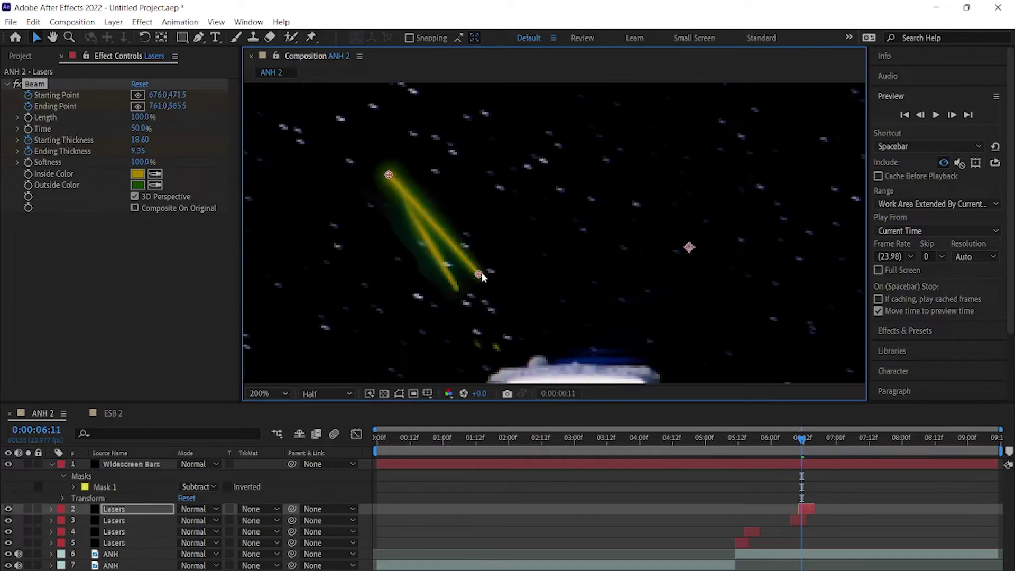
{"action": "left_click_drag", "start_coordinate": [402, 176], "coordinate": [404, 203]}
- Duplicate the Lasers layer at 6:14 with Ctrl+D and start the copy there
{"action": "key", "text": "Page_Down"}
{"action": "key", "text": "Page_Down"}
{"action": "key", "text": "Page_Down"}
{"action": "scroll", "coordinate": [596, 271], "scroll_direction": "down", "scroll_amount": 2}
{"action": "key", "text": "Page_Up"}
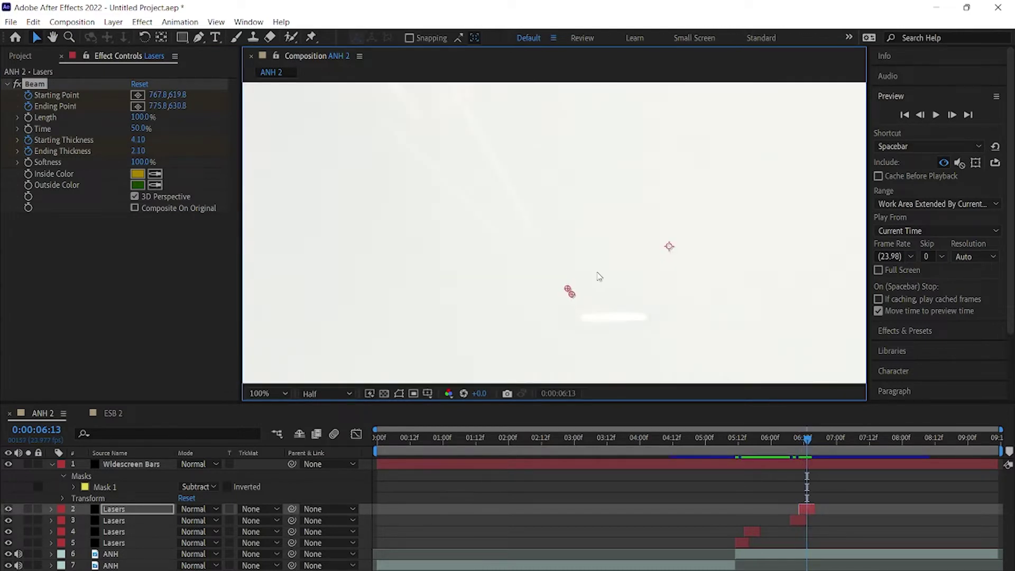
{"action": "key", "text": "Page_Down"}
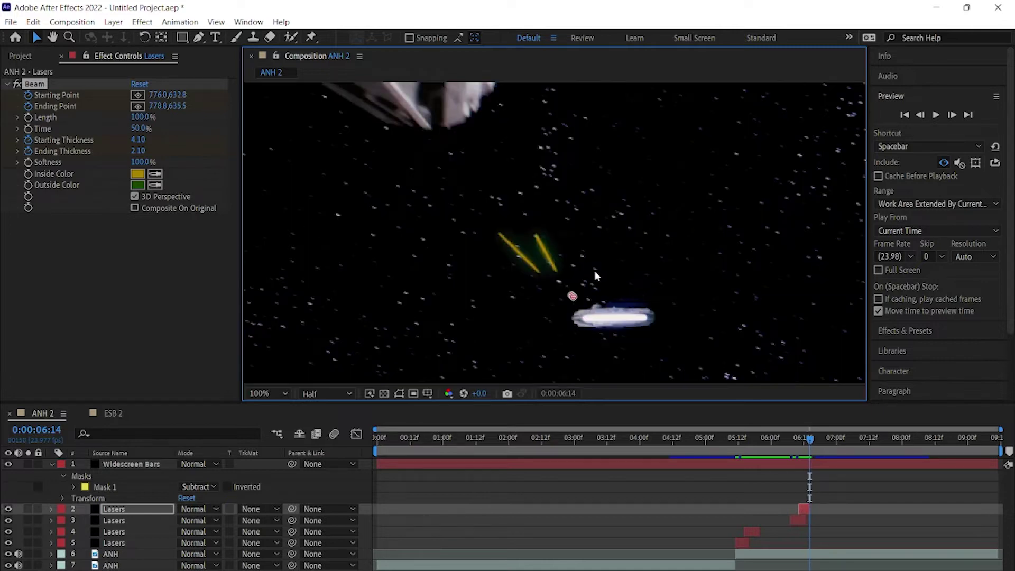
{"action": "key", "text": "ctrl+d"}
{"action": "key", "text": "bracketleft"}
{"action": "key", "text": "equal"}
{"action": "key", "text": "equal"}
{"action": "key", "text": "equal"}
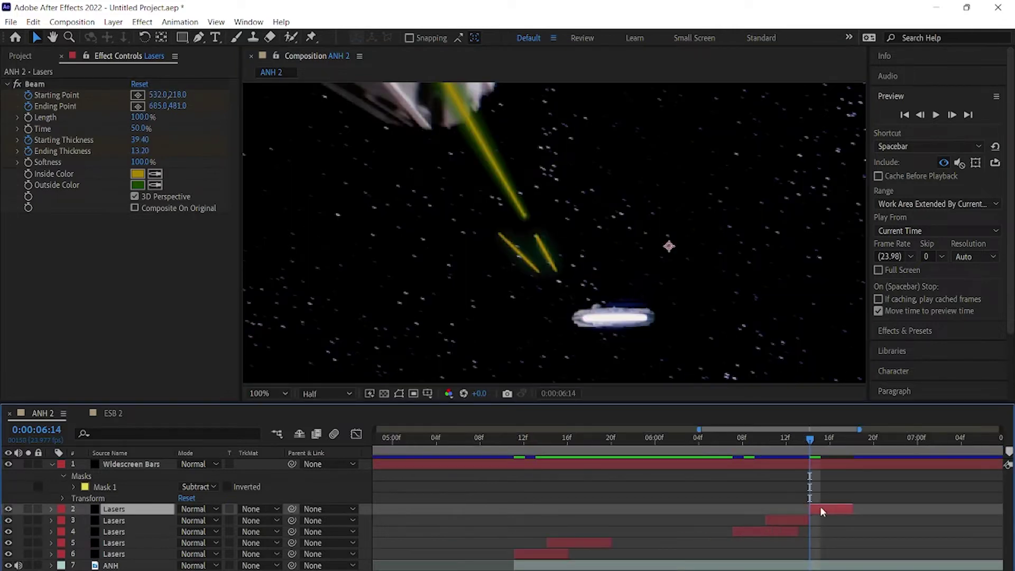
{"action": "left_click_drag", "start_coordinate": [817, 507], "coordinate": [812, 512]}
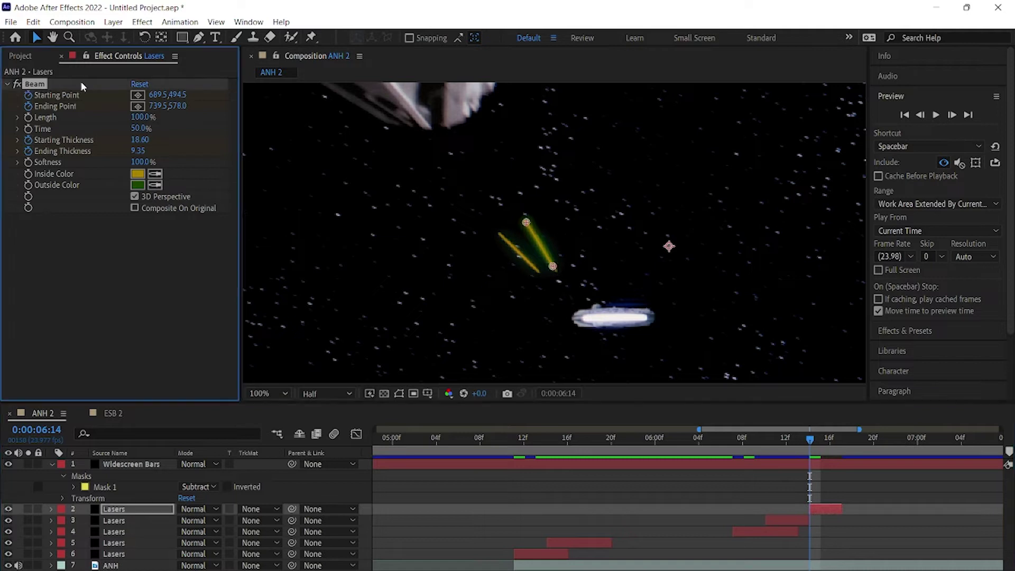
- At 6:16, duplicate the third Lasers layer, start it there and lengthen its beam toward the Falcon
{"action": "key", "text": "period"}
{"action": "key", "text": "Page_Down"}
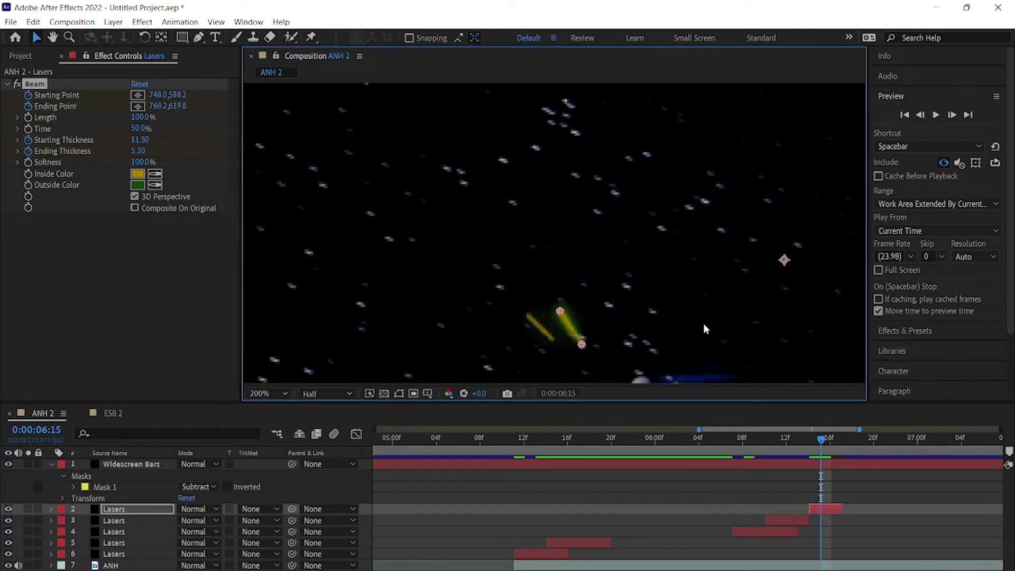
{"action": "key", "text": "Page_Down"}
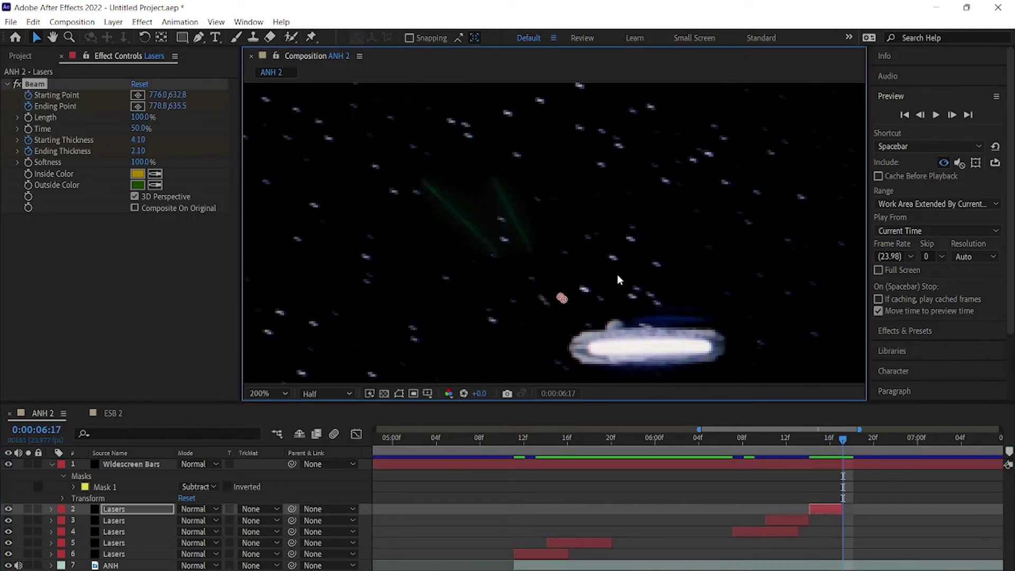
{"action": "key", "text": "Page_Down"}
{"action": "key", "text": "comma"}
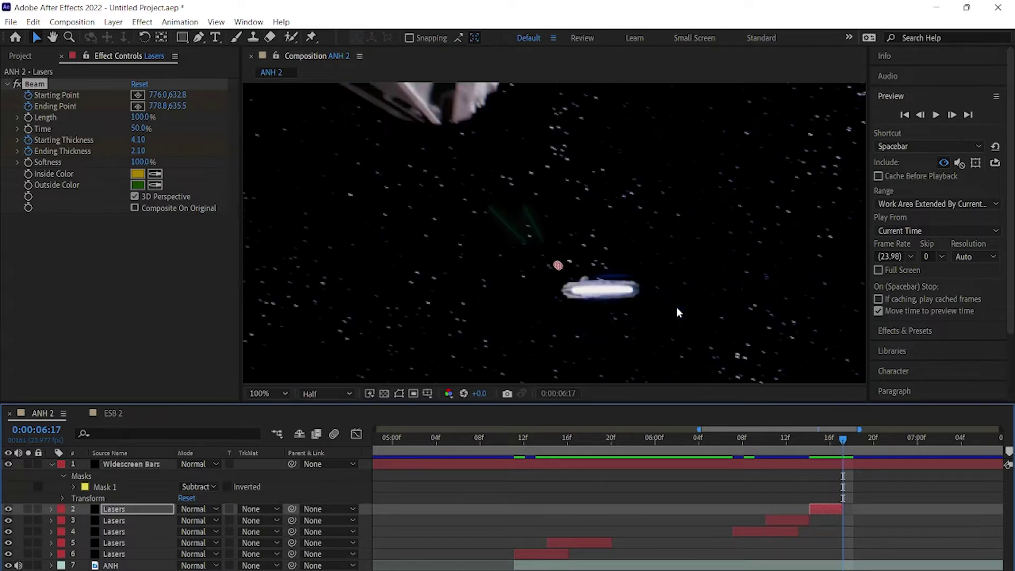
{"action": "key", "text": "Page_Up"}
{"action": "left_click", "coordinate": [791, 522]}
{"action": "key", "text": "ctrl+d"}
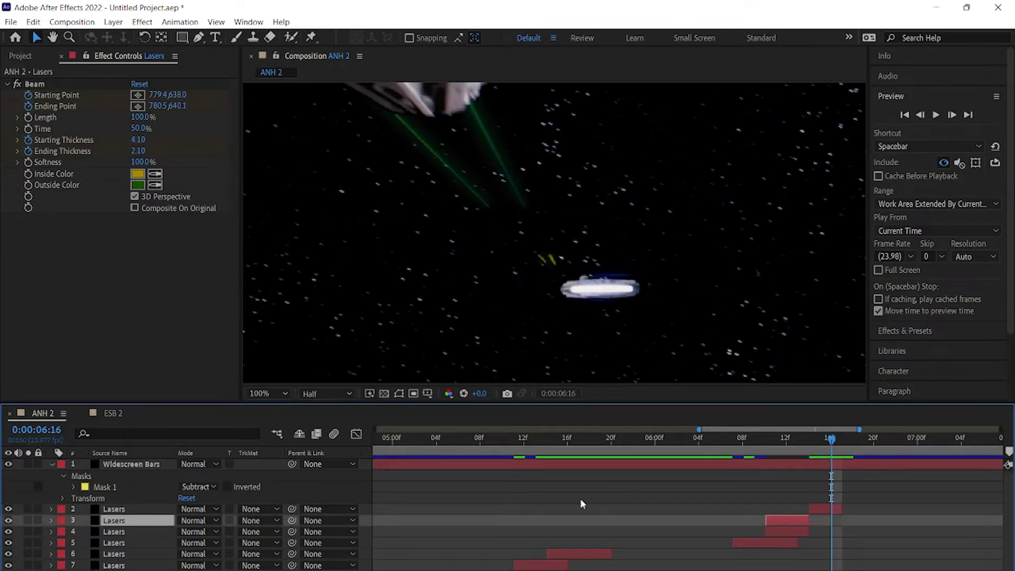
{"action": "key", "text": "bracketleft"}
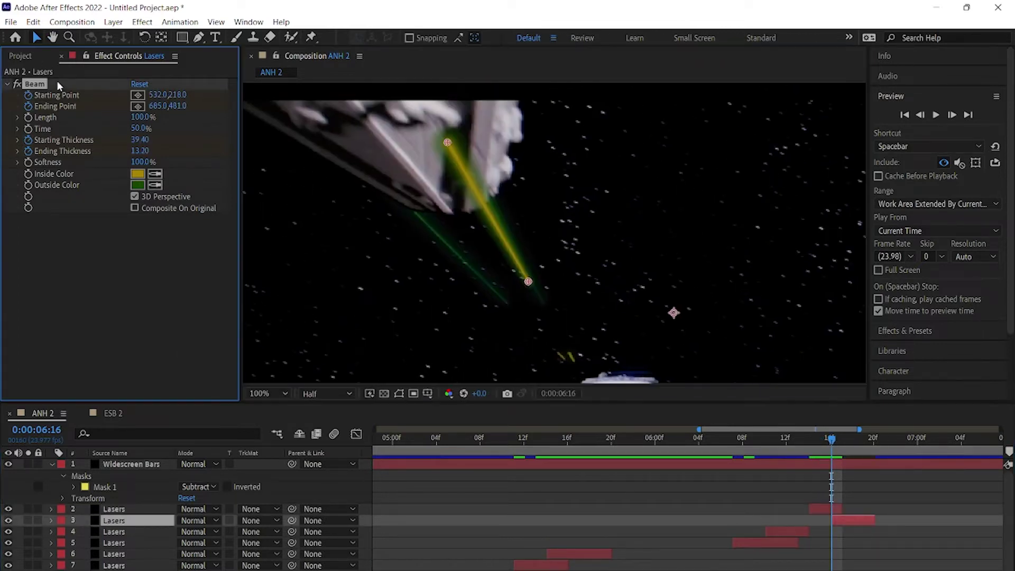
{"action": "left_click_drag", "start_coordinate": [528, 281], "coordinate": [557, 332]}
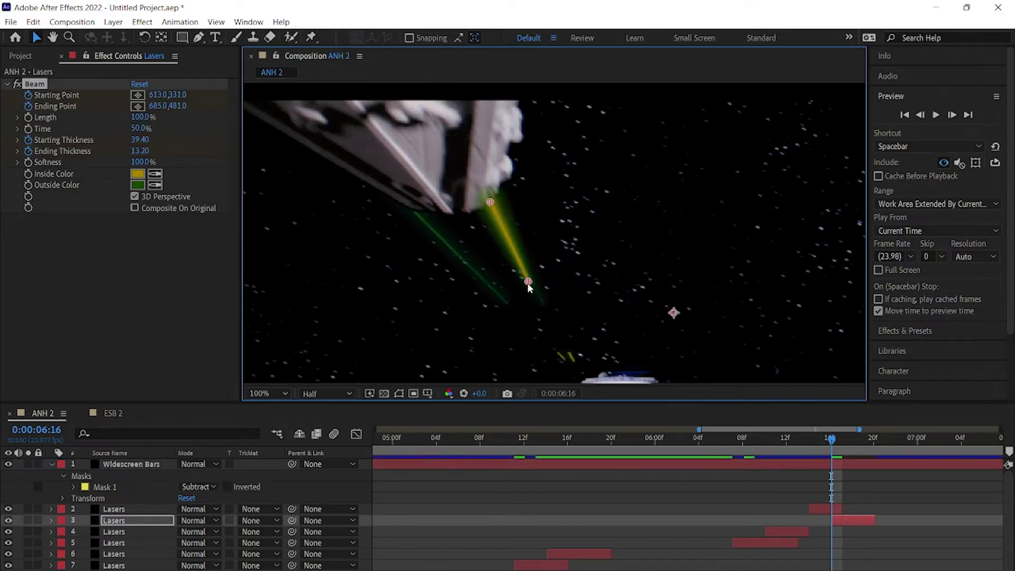
- Add another Lasers layer copy starting at 7:03
{"action": "key", "text": "Page_Down"}
{"action": "key", "text": "Page_Down"}
{"action": "key", "text": "Page_Down"}
{"action": "key", "text": "Page_Up"}
{"action": "key", "text": "comma"}
{"action": "key", "text": "space"}
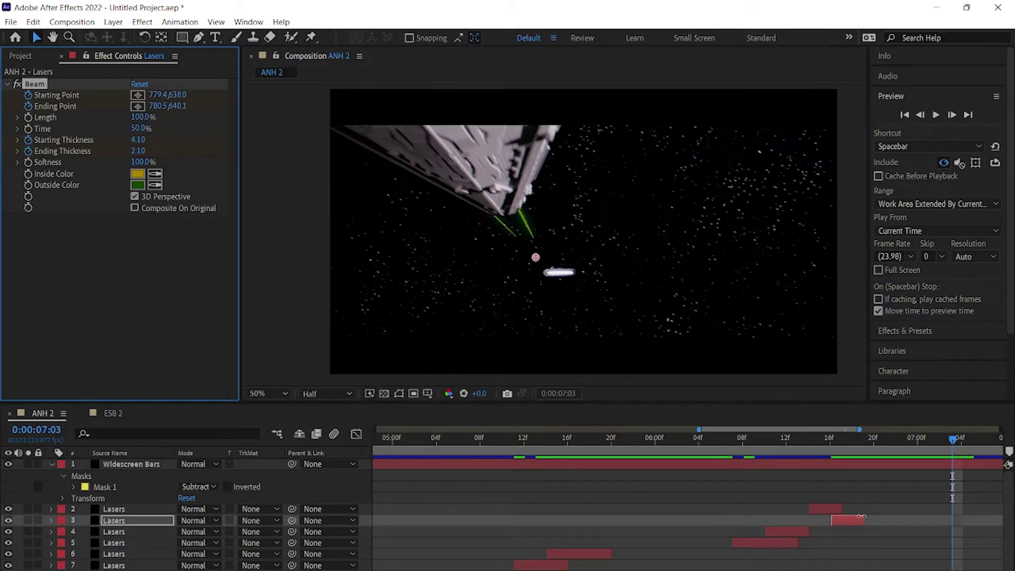
{"action": "key", "text": "ctrl+d"}
{"action": "key", "text": "bracketleft"}
- Shift the new copy one frame earlier and, at 7:04, move its beam start onto the hull and end rightward
{"action": "key", "text": "period"}
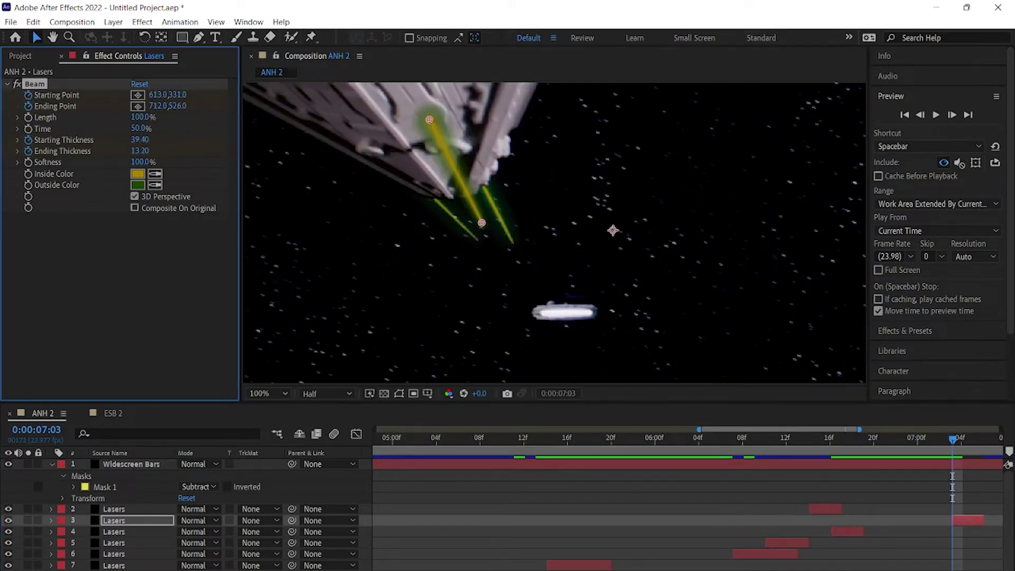
{"action": "left_click_drag", "start_coordinate": [977, 523], "coordinate": [965, 524]}
{"action": "key", "text": "period"}
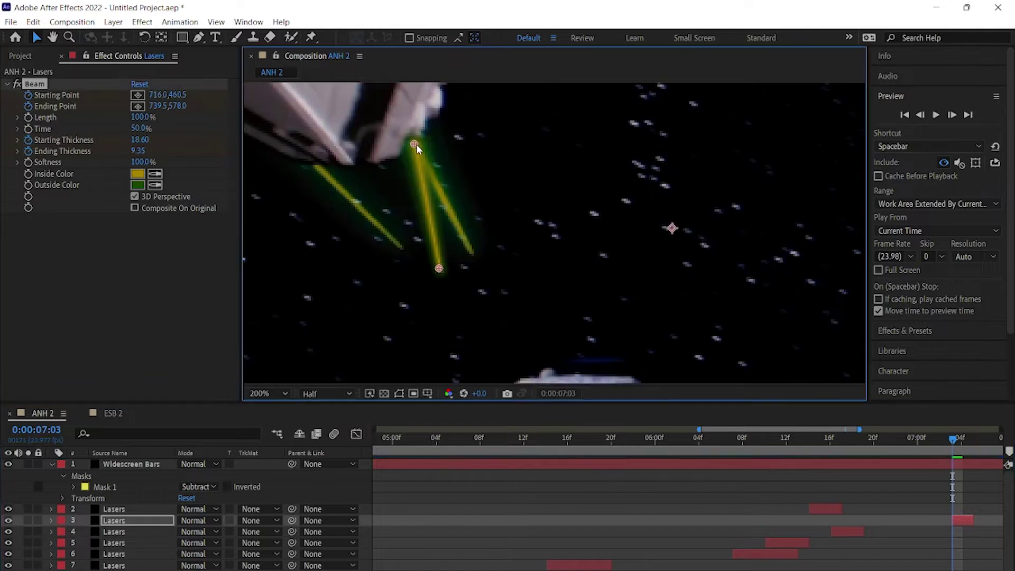
{"action": "key", "text": "Page_Down"}
{"action": "left_click_drag", "start_coordinate": [448, 279], "coordinate": [469, 247]}
{"action": "left_click_drag", "start_coordinate": [469, 312], "coordinate": [502, 313]}
- Reposition the beam at 7:05 and end that Lasers layer there
{"action": "scroll", "coordinate": [703, 518], "scroll_direction": "right", "scroll_amount": 5}
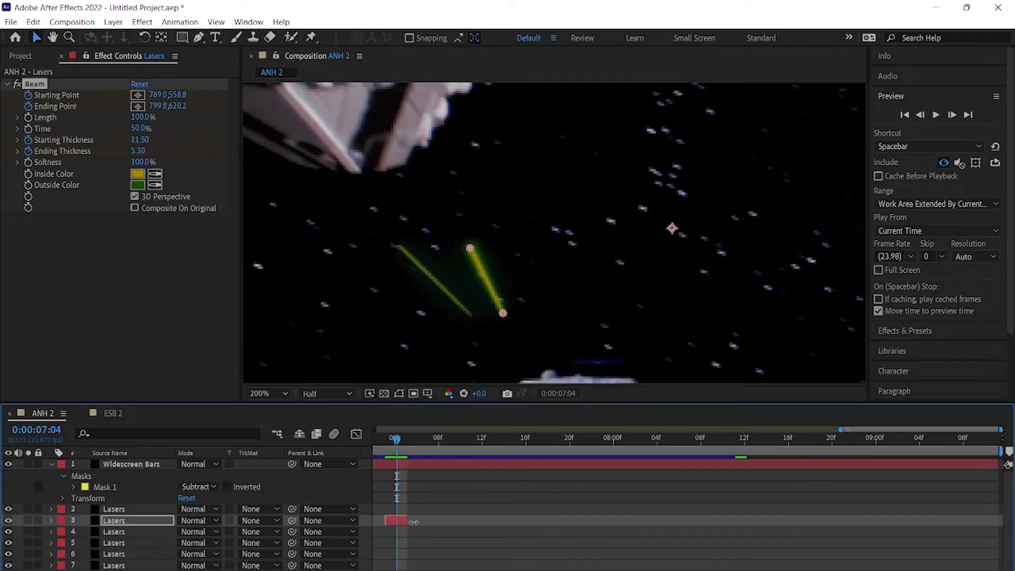
{"action": "key", "text": "Page_Down"}
{"action": "left_click_drag", "start_coordinate": [468, 315], "coordinate": [502, 320]}
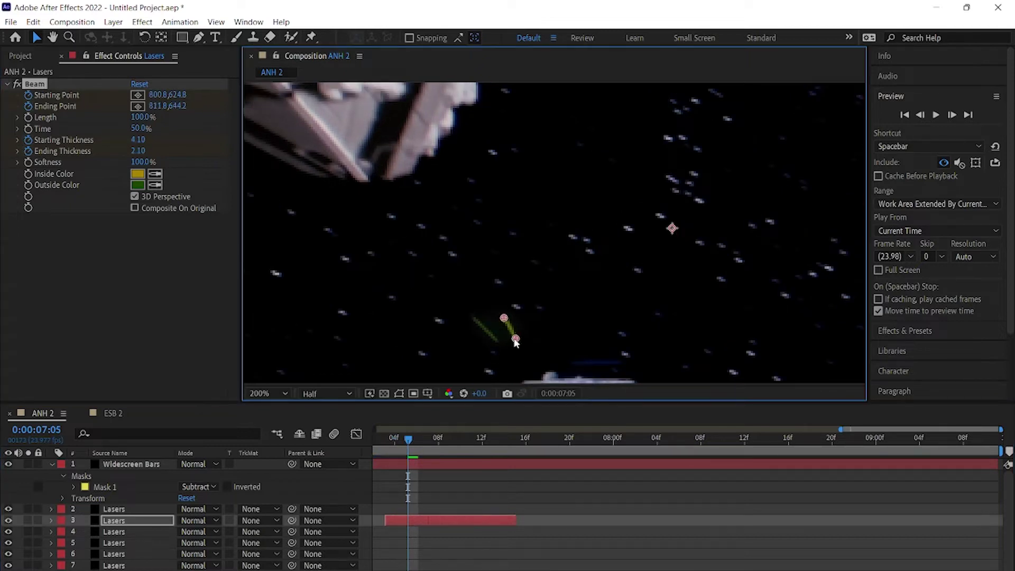
{"action": "key", "text": "Page_Down"}
{"action": "key", "text": "Page_Up"}
{"action": "key", "text": "alt+]"}
{"action": "scroll", "coordinate": [549, 309], "scroll_direction": "down", "scroll_amount": 1}
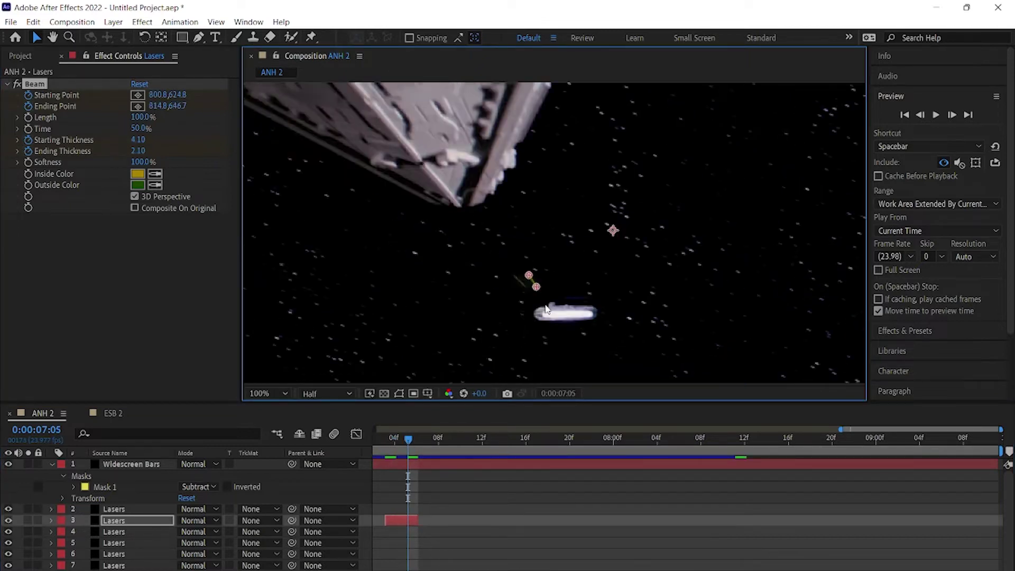
{"action": "key", "text": "Page_Down"}
{"action": "key", "text": "Page_Down"}
{"action": "key", "text": "Page_Down"}
{"action": "key", "text": "Page_Down"}
{"action": "key", "text": "Page_Down"}
{"action": "key", "text": "Page_Down"}
- At 7:08, duplicate the third Lasers layer and aim its beam from the hull toward the Falcon
{"action": "key", "text": "ctrl+d"}
{"action": "key", "text": "ctrl+z"}
{"action": "left_click", "coordinate": [405, 519]}
{"action": "key", "text": "ctrl+d"}
{"action": "key", "text": "bracketleft"}
{"action": "left_click", "coordinate": [34, 83]}
{"action": "left_click_drag", "start_coordinate": [486, 191], "coordinate": [511, 224]}
{"action": "left_click_drag", "start_coordinate": [512, 241], "coordinate": [528, 270]}
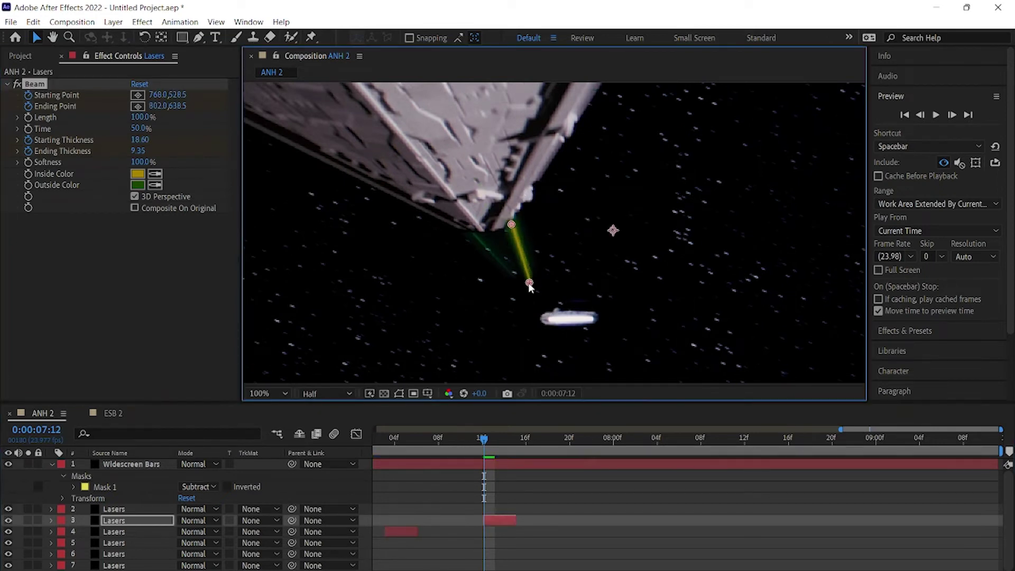
{"action": "key", "text": "Page_Down"}
- At 7:15, add another Lasers copy and nudge its beam start down-right
{"action": "scroll", "coordinate": [577, 280], "scroll_direction": "up", "scroll_amount": 1}
{"action": "key", "text": "ctrl+z"}
{"action": "key", "text": "ctrl+z"}
{"action": "scroll", "coordinate": [601, 232], "scroll_direction": "down", "scroll_amount": 3}
{"action": "scroll", "coordinate": [600, 232], "scroll_direction": "up", "scroll_amount": 2}
{"action": "key", "text": "Page_Down"}
{"action": "key", "text": "Page_Down"}
{"action": "left_click", "coordinate": [490, 523]}
{"action": "key", "text": "ctrl+d"}
{"action": "key", "text": "bracketleft"}
{"action": "left_click", "coordinate": [35, 83]}
{"action": "left_click_drag", "start_coordinate": [498, 201], "coordinate": [505, 208]}
- Thicken the beam's start, adjust its end point and preview the laser shot
{"action": "key", "text": "Page_Down"}
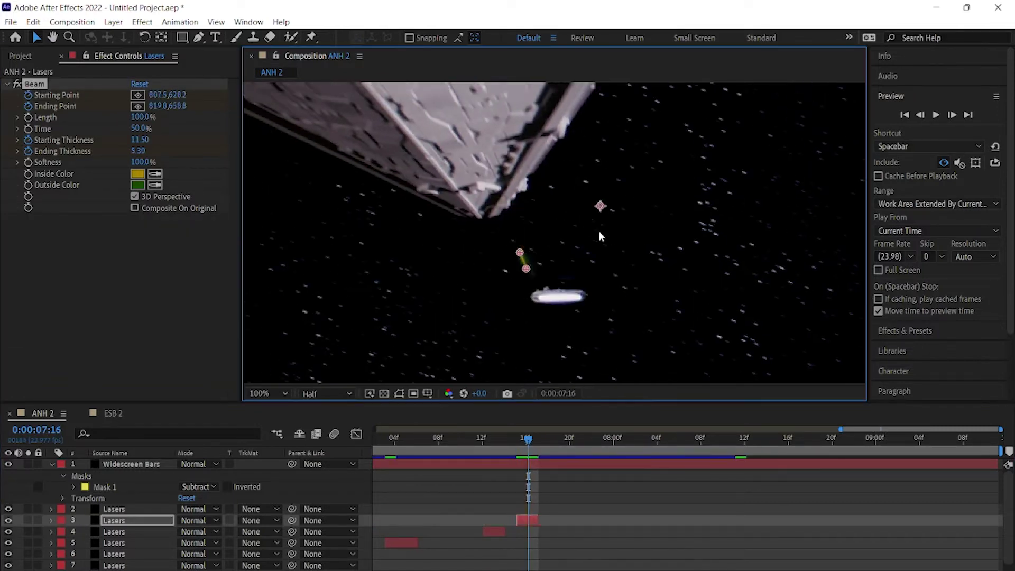
{"action": "scroll", "coordinate": [573, 285], "scroll_direction": "up", "scroll_amount": 1}
{"action": "left_click_drag", "start_coordinate": [492, 268], "coordinate": [493, 269]}
{"action": "left_click_drag", "start_coordinate": [140, 139], "coordinate": [133, 139]}
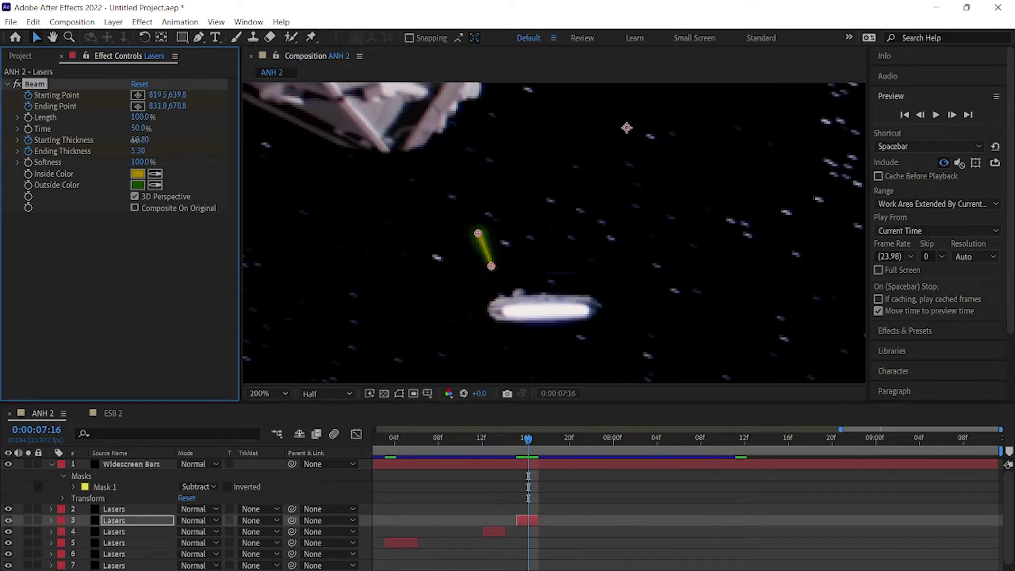
{"action": "key", "text": "space"}
{"action": "scroll", "coordinate": [492, 175], "scroll_direction": "down", "scroll_amount": 1}
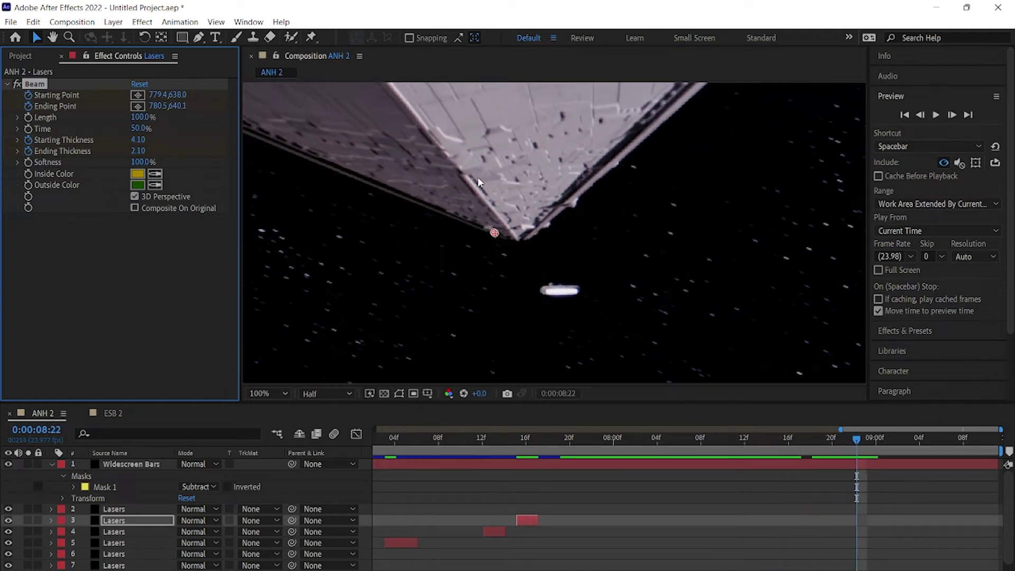
- Duplicate a Lasers layer for the 8:23 bolt, place its beam along the hull edge and thicken it
{"action": "left_click", "coordinate": [534, 493]}
{"action": "key", "text": "ctrl+alt+v"}
{"action": "scroll", "coordinate": [441, 143], "scroll_direction": "up", "scroll_amount": 1}
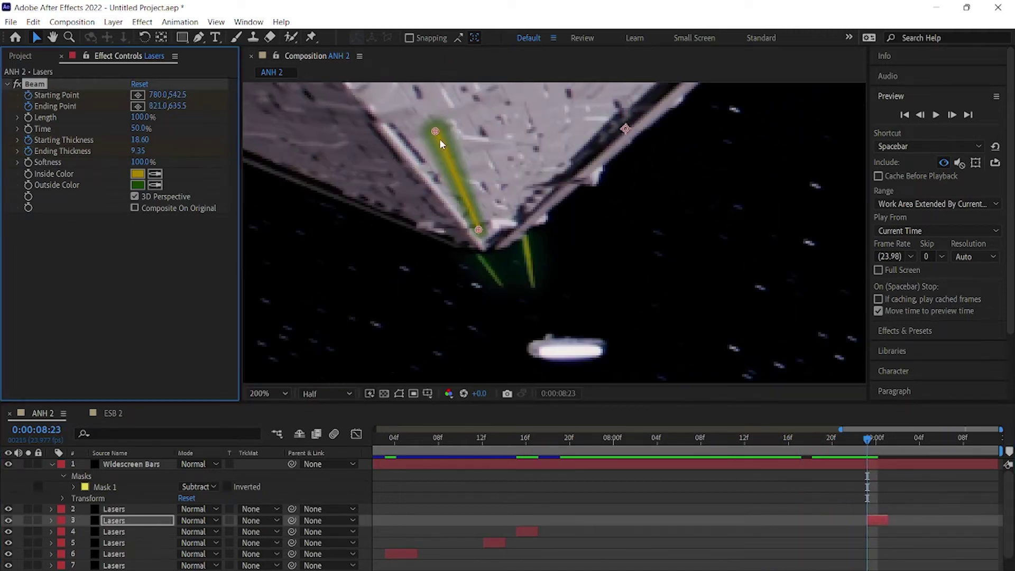
{"action": "left_click_drag", "start_coordinate": [886, 518], "coordinate": [954, 520]}
{"action": "left_click_drag", "start_coordinate": [481, 240], "coordinate": [523, 238]}
{"action": "left_click_drag", "start_coordinate": [490, 274], "coordinate": [531, 288]}
{"action": "key", "text": "alt+bracketleft"}
{"action": "key", "text": "Page_Down"}
{"action": "left_click_drag", "start_coordinate": [458, 218], "coordinate": [533, 288]}
- Preview the lasers, then show the full frame and whole composition duration
{"action": "key", "text": "Page_Down"}
{"action": "key", "text": "comma"}
{"action": "key", "text": "space"}
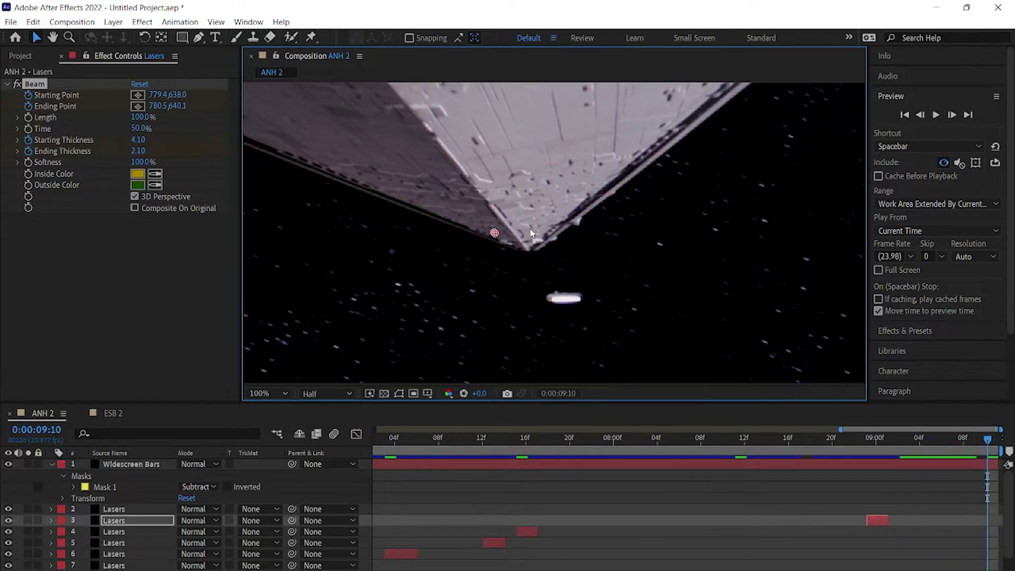
{"action": "key", "text": "comma"}
{"action": "key", "text": "minus"}
{"action": "key", "text": "minus"}
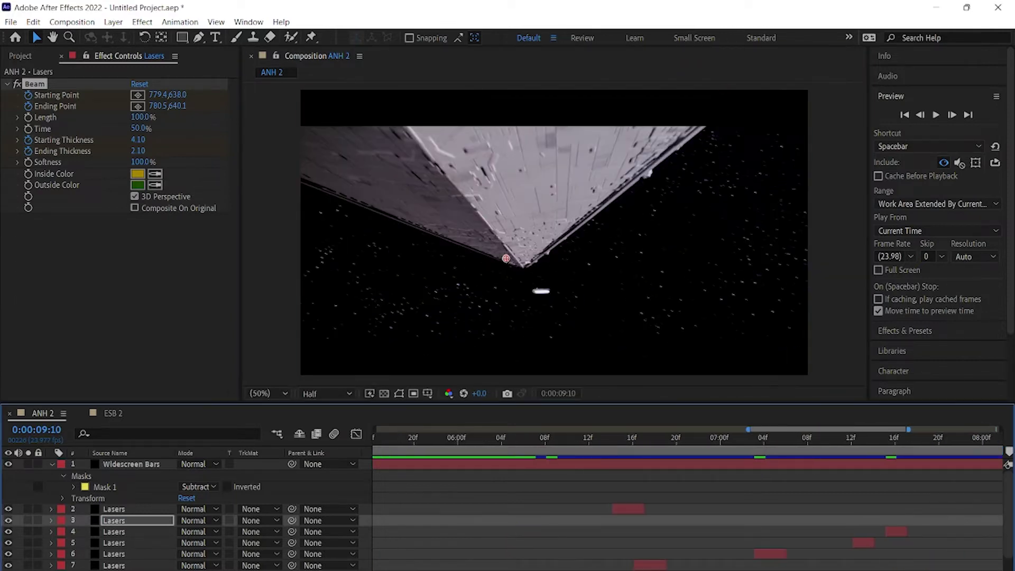
{"action": "scroll", "coordinate": [578, 517], "scroll_direction": "down", "scroll_amount": 2}
{"action": "scroll", "coordinate": [579, 517], "scroll_direction": "up", "scroll_amount": 2}
- Add a black solid layer above the top Lasers layer
{"action": "left_click", "coordinate": [114, 508]}
{"action": "left_click", "coordinate": [113, 22]}
{"action": "mouse_move", "coordinate": [131, 37]}
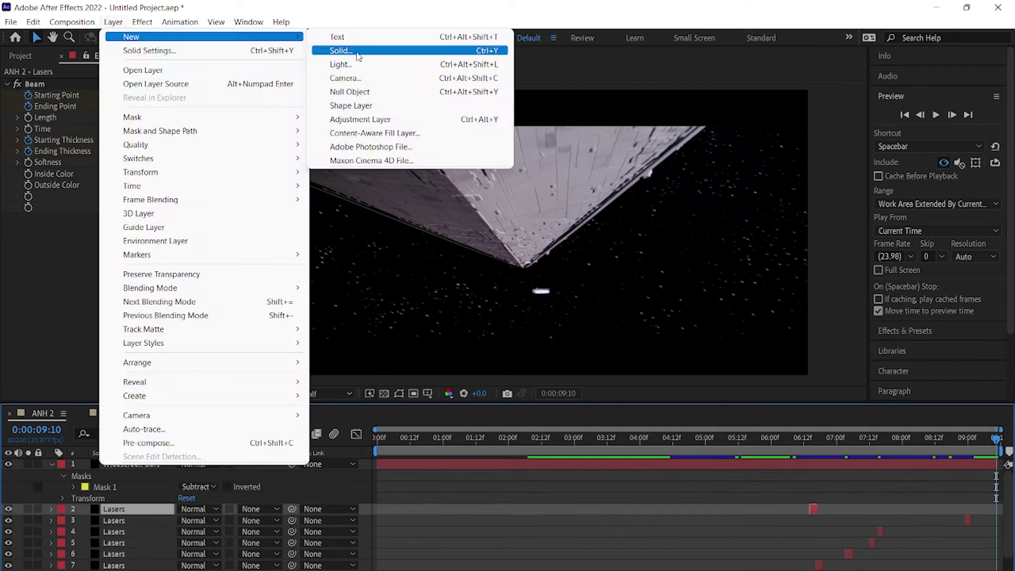
{"action": "left_click", "coordinate": [359, 53]}
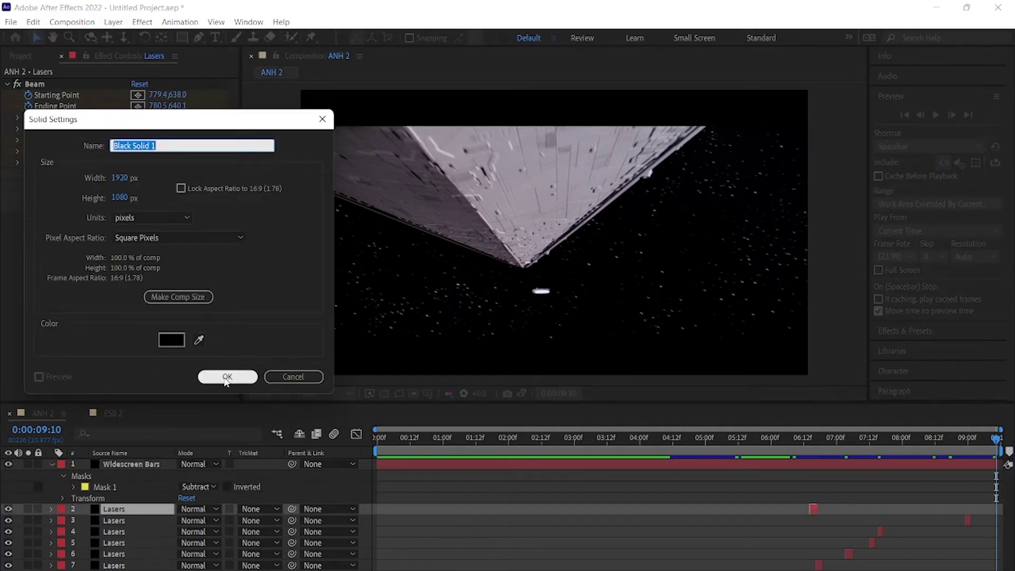
{"action": "left_click", "coordinate": [227, 377]}
- Create a white solid named 'Stars'
{"action": "left_click", "coordinate": [113, 22]}
{"action": "mouse_move", "coordinate": [131, 36]}
{"action": "left_click", "coordinate": [349, 49]}
{"action": "left_click", "coordinate": [172, 340]}
{"action": "left_click", "coordinate": [160, 93]}
{"action": "left_click", "coordinate": [453, 125]}
{"action": "type", "text": "Stars"}
{"action": "left_click", "coordinate": [227, 377]}
- Apply CC Star Burst to Stars with sparser scatter, speed 0, smaller stars and adjusted grid spacing
{"action": "left_click", "coordinate": [142, 21]}
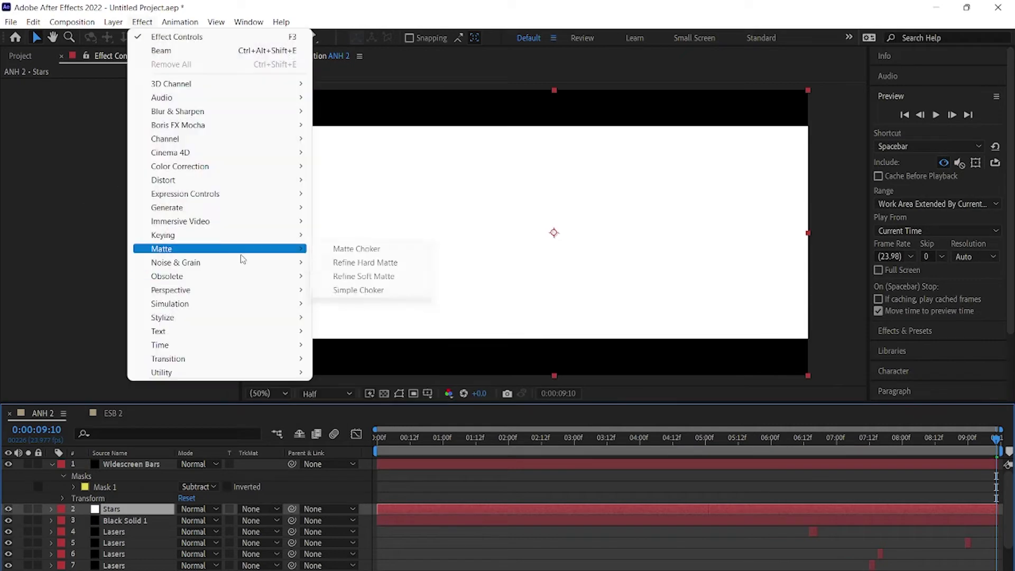
{"action": "mouse_move", "coordinate": [285, 364]}
{"action": "left_click", "coordinate": [355, 482]}
{"action": "left_click_drag", "start_coordinate": [131, 128], "coordinate": [271, 105]}
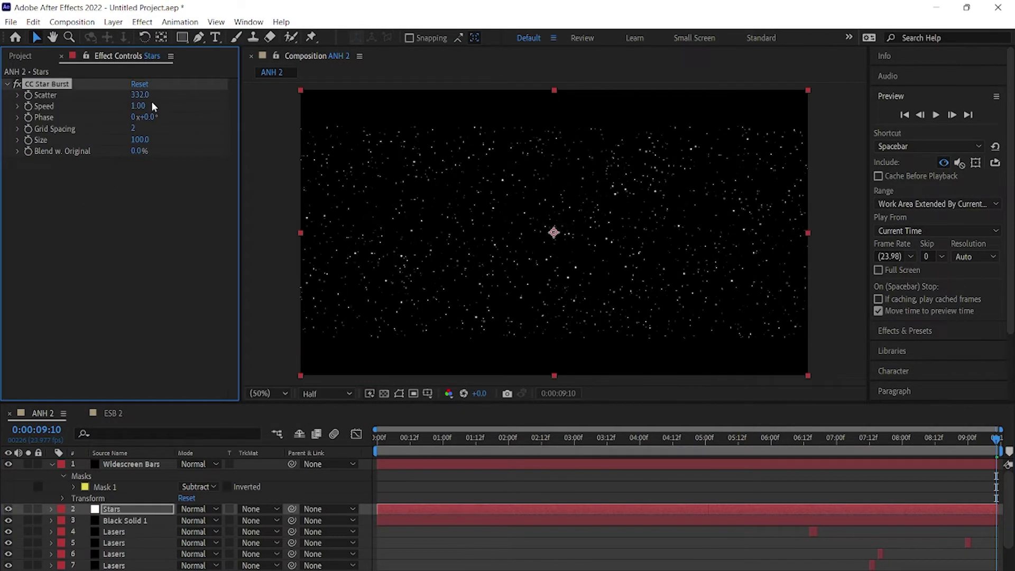
{"action": "type", "text": "0"}
{"action": "key", "text": "Return"}
{"action": "left_click_drag", "start_coordinate": [139, 139], "coordinate": [123, 142]}
{"action": "left_click_drag", "start_coordinate": [135, 128], "coordinate": [136, 129]}
- Duplicate the Stars layer and set the top copy's blend mode to Screen
{"action": "key", "text": "ctrl+d"}
{"action": "key", "text": "ctrl+z"}
{"action": "left_click", "coordinate": [138, 508]}
{"action": "key", "text": "ctrl+d"}
{"action": "left_click", "coordinate": [198, 509]}
{"action": "left_click", "coordinate": [227, 208]}
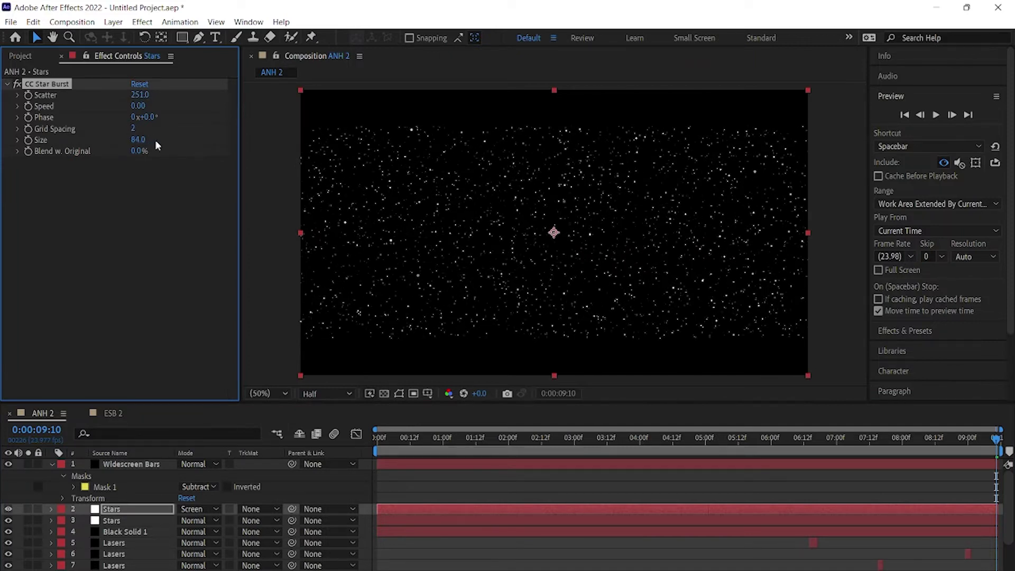
- Duplicate Stars again and give the copy Gaussian Blur with Blurriness 20
{"action": "left_click", "coordinate": [121, 522]}
{"action": "key", "text": "ctrl+d"}
{"action": "left_click", "coordinate": [143, 21]}
{"action": "mouse_move", "coordinate": [177, 111]}
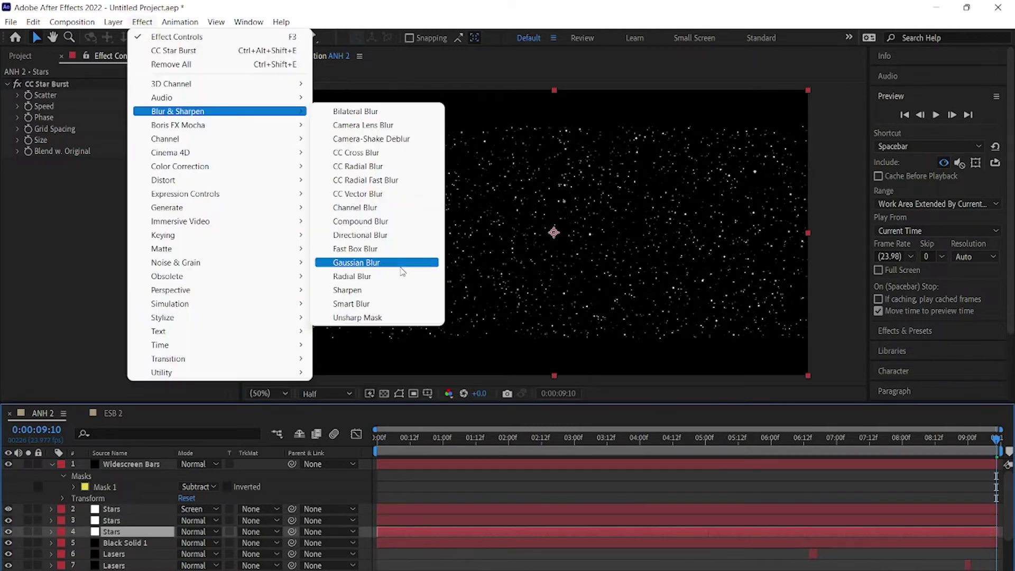
{"action": "left_click", "coordinate": [339, 262]}
{"action": "key", "text": "period"}
{"action": "key", "text": "period"}
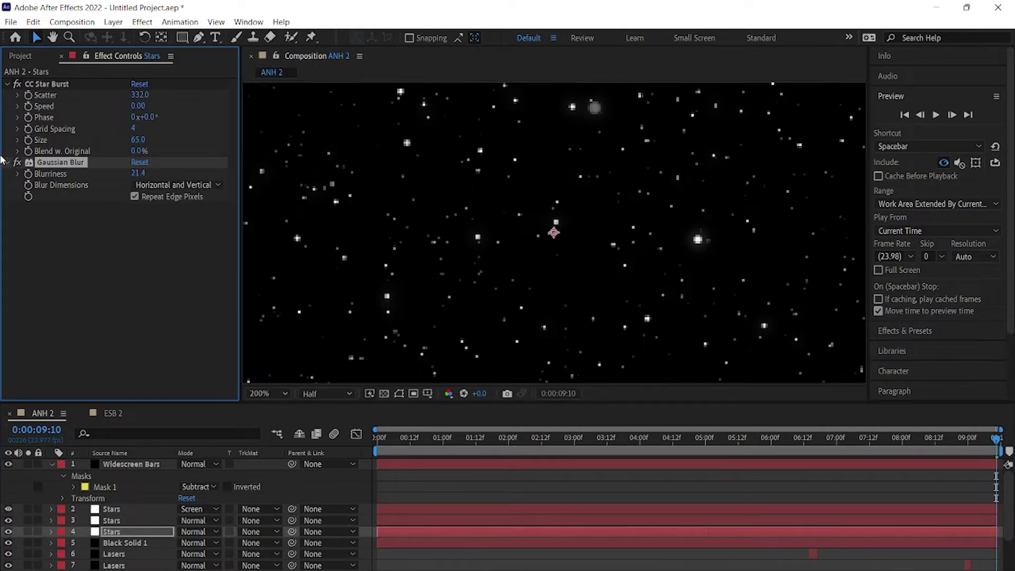
{"action": "left_click", "coordinate": [138, 173]}
{"action": "type", "text": "20"}
{"action": "key", "text": "Return"}
- Duplicate the screen-blended Stars layer and paste the same blur onto it
{"action": "left_click", "coordinate": [135, 509]}
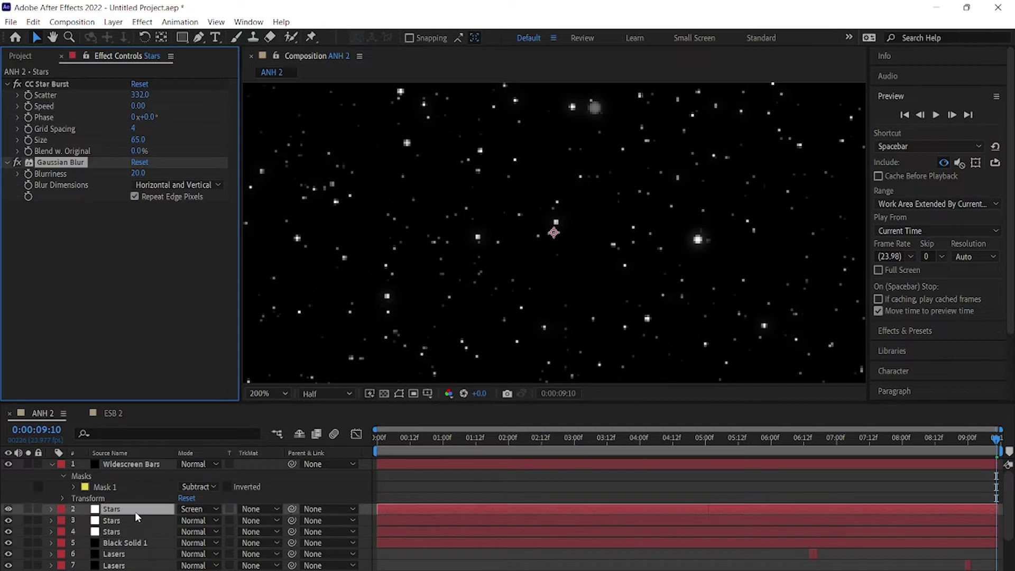
{"action": "key", "text": "ctrl+d"}
{"action": "key", "text": "ctrl+v"}
{"action": "key", "text": "comma"}
{"action": "key", "text": "comma"}
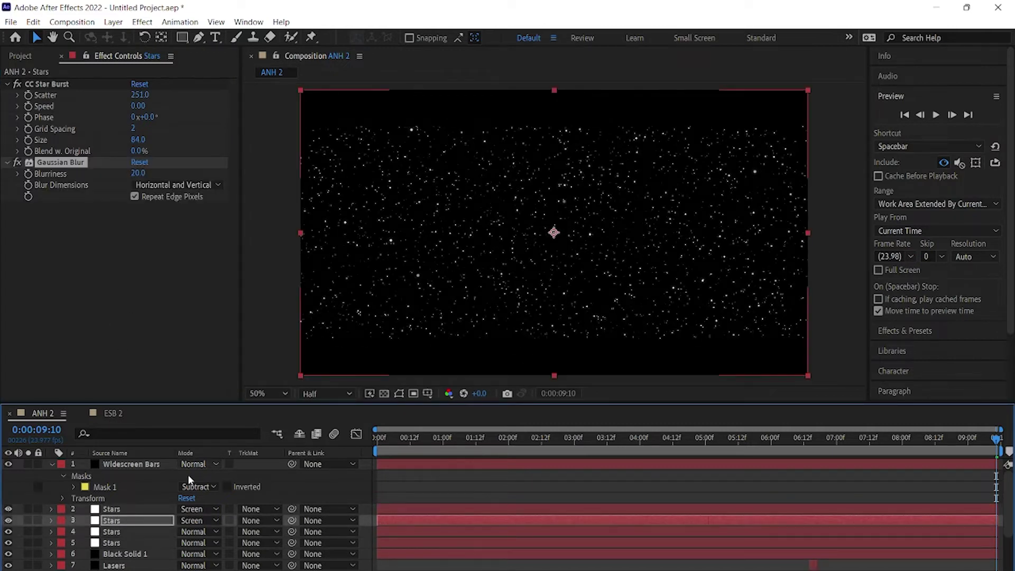
- Pre-compose Black Solid 1 and the star layers, naming it 'Starf'
{"action": "left_click", "coordinate": [132, 553]}
{"action": "left_click", "coordinate": [129, 509], "text": "shift"}
{"action": "key", "text": "ctrl+shift+c"}
{"action": "type", "text": "Starf"}
{"action": "left_click", "coordinate": [554, 336]}
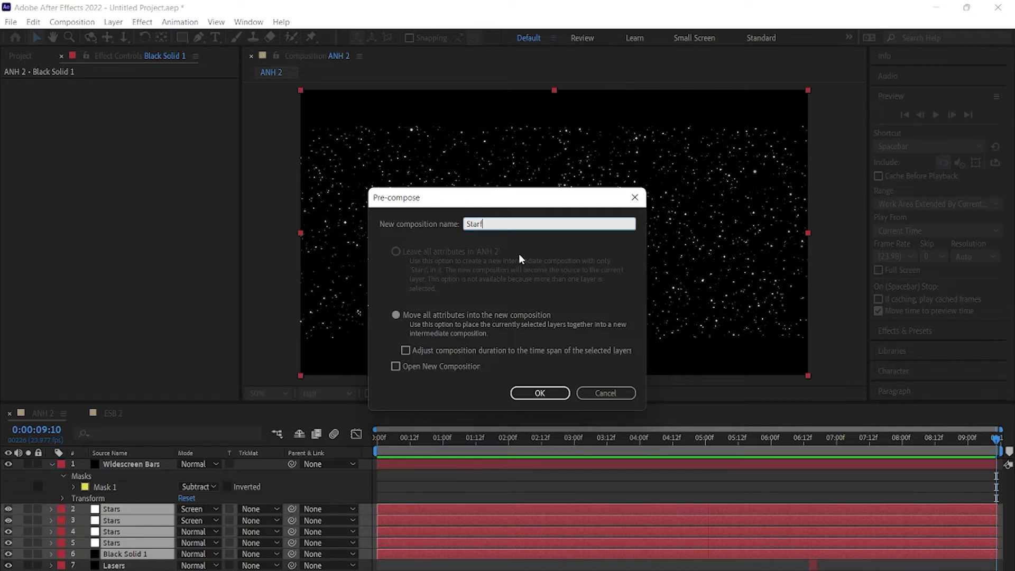
- Name the pre-comp Starfield, start it near 04:23, and send it to the bottom of the stack
{"action": "type", "text": "ield"}
{"action": "key", "text": "Return"}
{"action": "scroll", "coordinate": [493, 486], "scroll_direction": "down", "scroll_amount": 1}
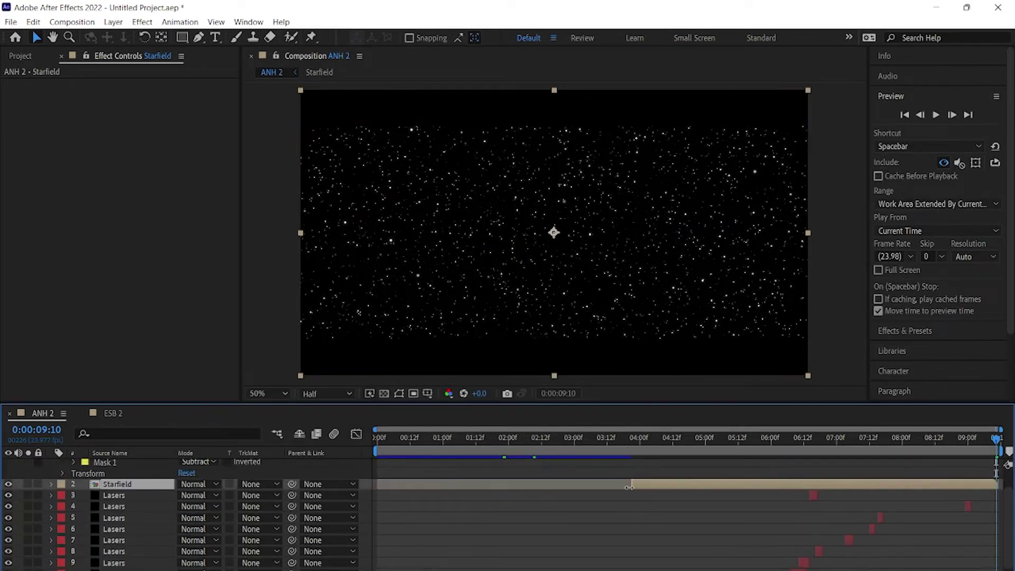
{"action": "left_click_drag", "start_coordinate": [635, 484], "coordinate": [693, 484]}
{"action": "scroll", "coordinate": [645, 517], "scroll_direction": "down", "scroll_amount": 2}
{"action": "key", "text": "ctrl+shift+bracketleft"}
- At 05:15, dim the Starfield with Levels, lowering gamma to 1.35
{"action": "left_click", "coordinate": [747, 455]}
{"action": "left_click", "coordinate": [142, 21]}
{"action": "mouse_move", "coordinate": [180, 163]}
{"action": "left_click", "coordinate": [338, 484]}
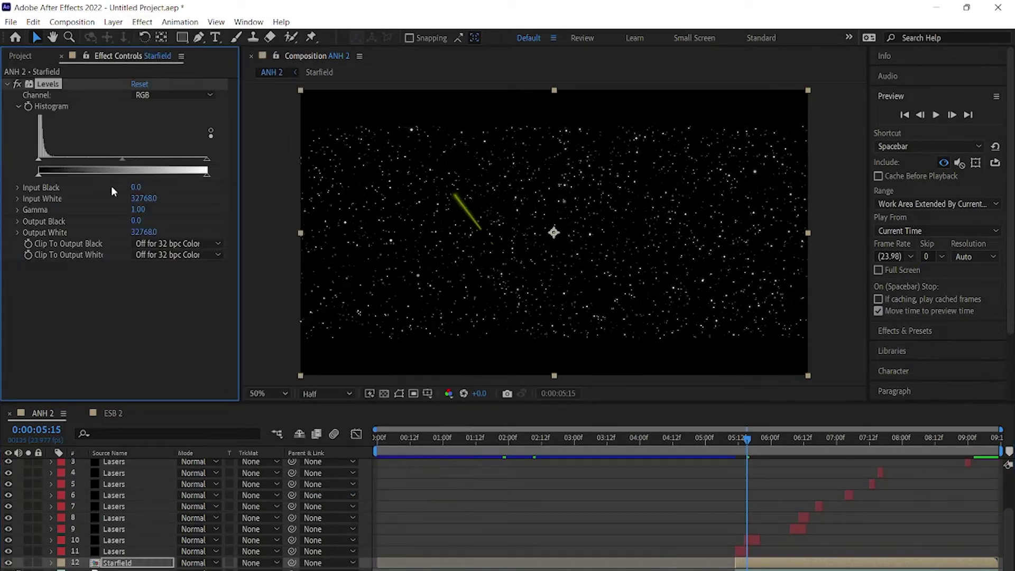
{"action": "left_click_drag", "start_coordinate": [121, 160], "coordinate": [171, 164]}
{"action": "scroll", "coordinate": [185, 513], "scroll_direction": "up", "scroll_amount": 2}
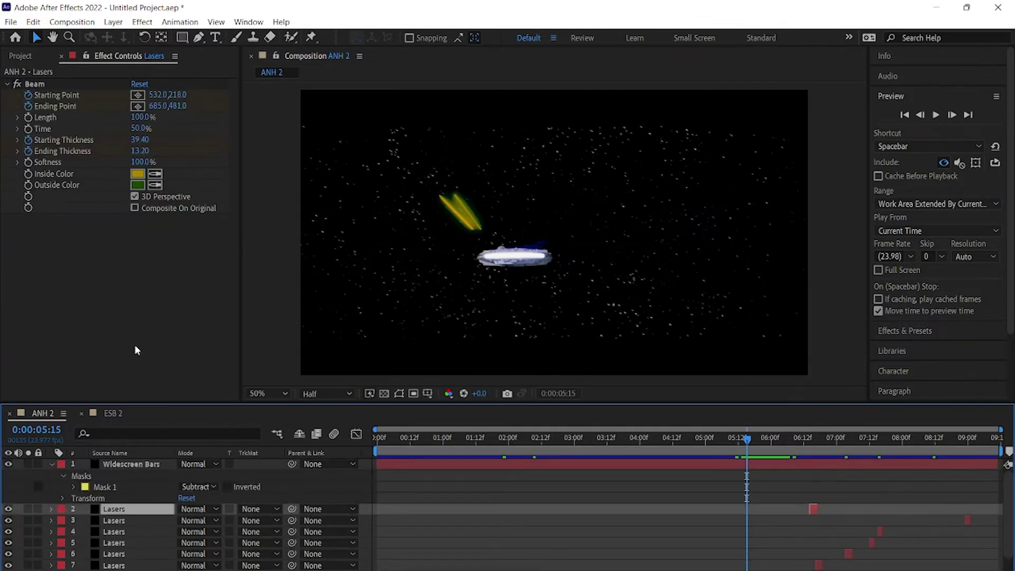
- Create a 2000×2000 solid named Starfield
{"action": "left_click", "coordinate": [113, 22]}
{"action": "mouse_move", "coordinate": [159, 37]}
{"action": "left_click", "coordinate": [341, 50]}
{"action": "type", "text": "Starfield"}
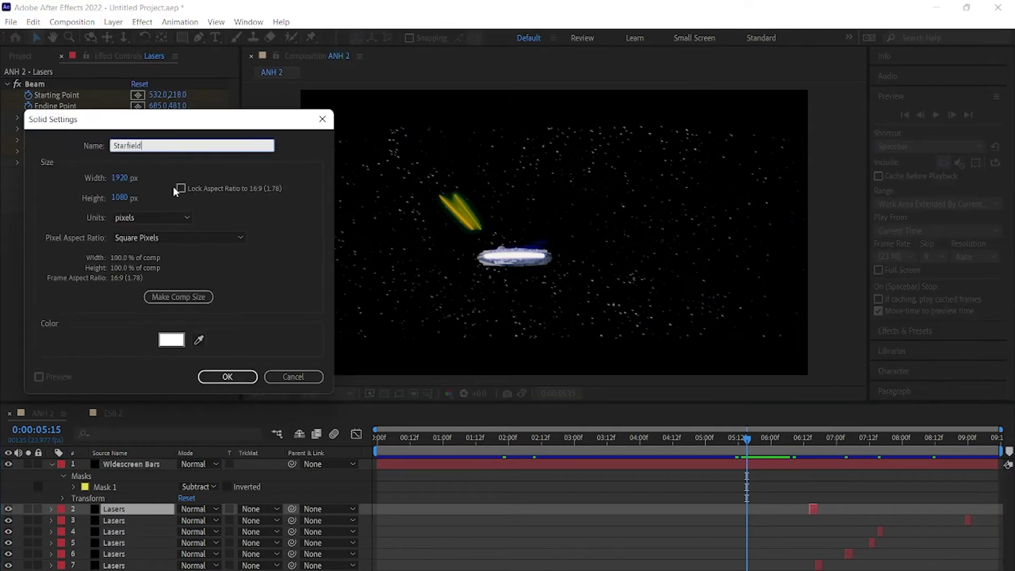
{"action": "key", "text": "Tab"}
{"action": "type", "text": "2000"}
{"action": "key", "text": "Tab"}
{"action": "type", "text": "2000"}
{"action": "left_click", "coordinate": [219, 375]}
- Apply Fractal Noise with Contrast 445, Brightness -166 and Scale 5 for sparse star specks
{"action": "left_click", "coordinate": [141, 22]}
{"action": "mouse_move", "coordinate": [159, 266]}
{"action": "left_click", "coordinate": [343, 296]}
{"action": "left_click", "coordinate": [17, 162]}
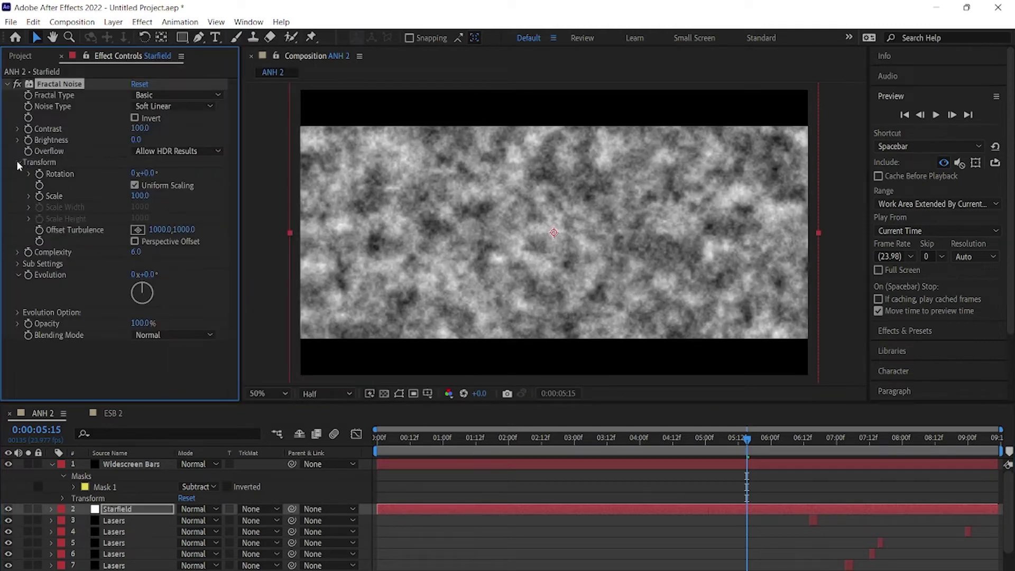
{"action": "left_click", "coordinate": [29, 195]}
{"action": "left_click_drag", "start_coordinate": [134, 196], "coordinate": [96, 193]}
{"action": "mouse_move", "coordinate": [135, 139]}
{"action": "left_mouse_down"}
{"action": "mouse_move", "coordinate": [108, 146]}
{"action": "mouse_move", "coordinate": [181, 133]}
{"action": "mouse_move", "coordinate": [120, 142]}
{"action": "left_mouse_up"}
{"action": "left_click_drag", "start_coordinate": [138, 195], "coordinate": [122, 197]}
{"action": "mouse_move", "coordinate": [140, 128]}
{"action": "left_mouse_down"}
{"action": "mouse_move", "coordinate": [166, 131]}
{"action": "mouse_move", "coordinate": [126, 144]}
{"action": "mouse_move", "coordinate": [187, 131]}
{"action": "mouse_move", "coordinate": [219, 137]}
{"action": "left_mouse_up"}
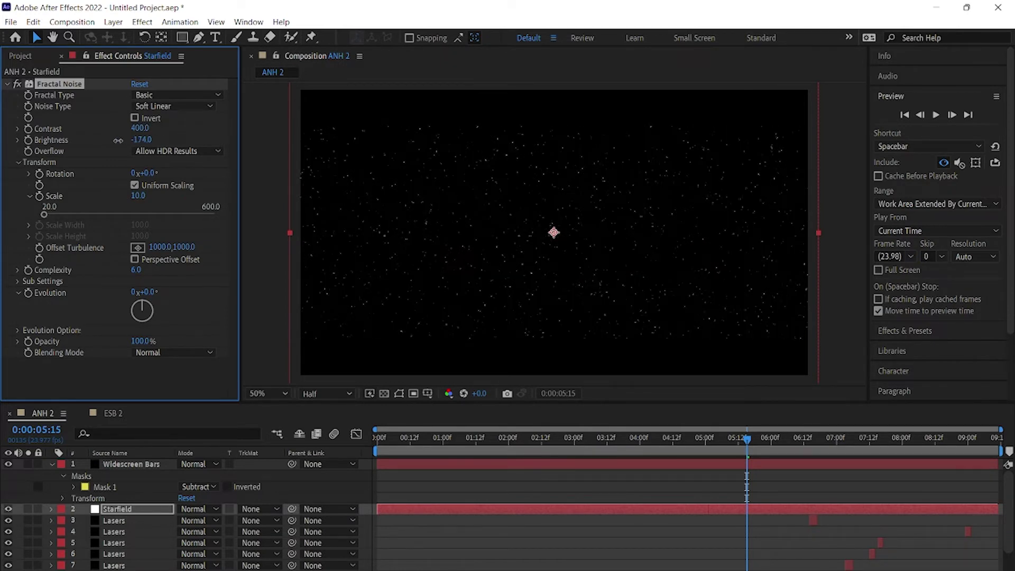
{"action": "type", "text": "5"}
{"action": "key", "text": "Return"}
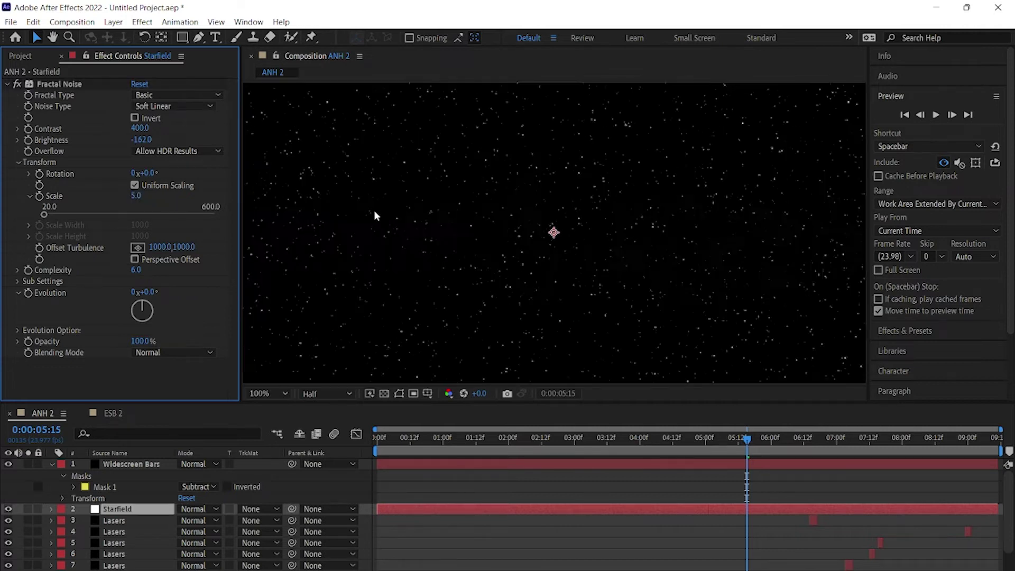
{"action": "left_click_drag", "start_coordinate": [141, 139], "coordinate": [139, 144]}
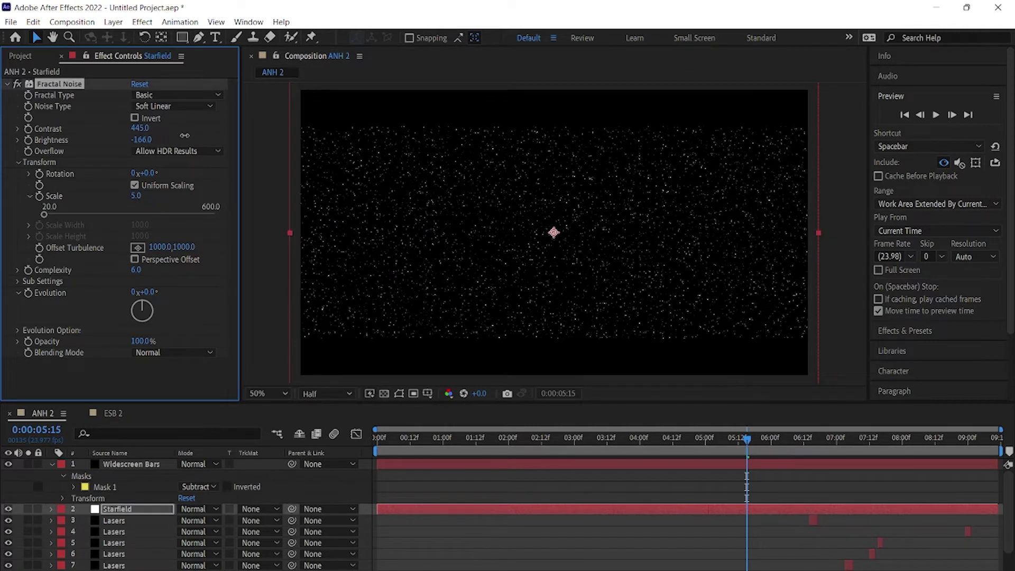
{"action": "right_click", "coordinate": [132, 115]}
- Add Levels below Fractal Noise, then duplicate the Starfield and set the top copy to Screen
{"action": "mouse_move", "coordinate": [204, 160]}
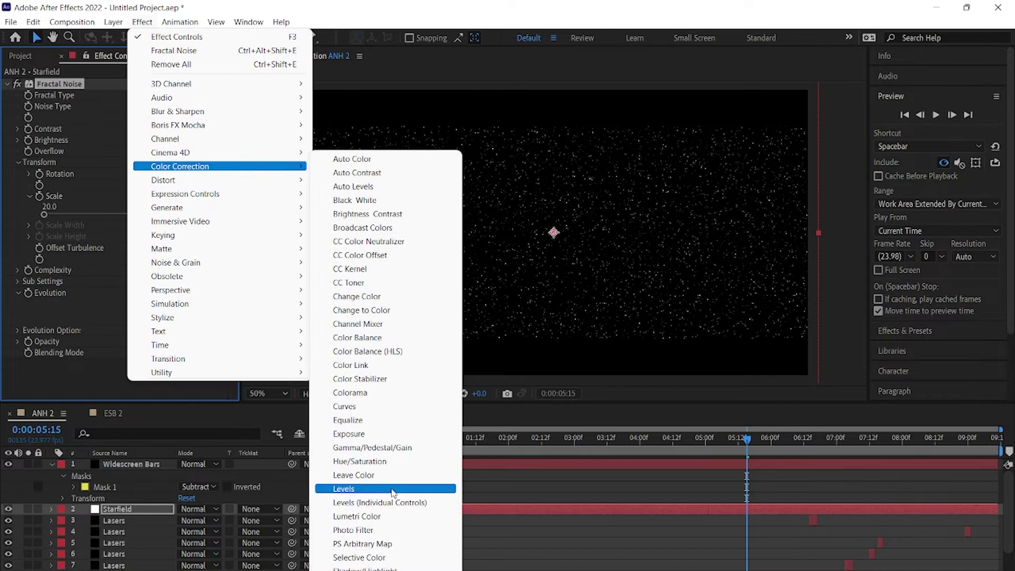
{"action": "left_click", "coordinate": [338, 484]}
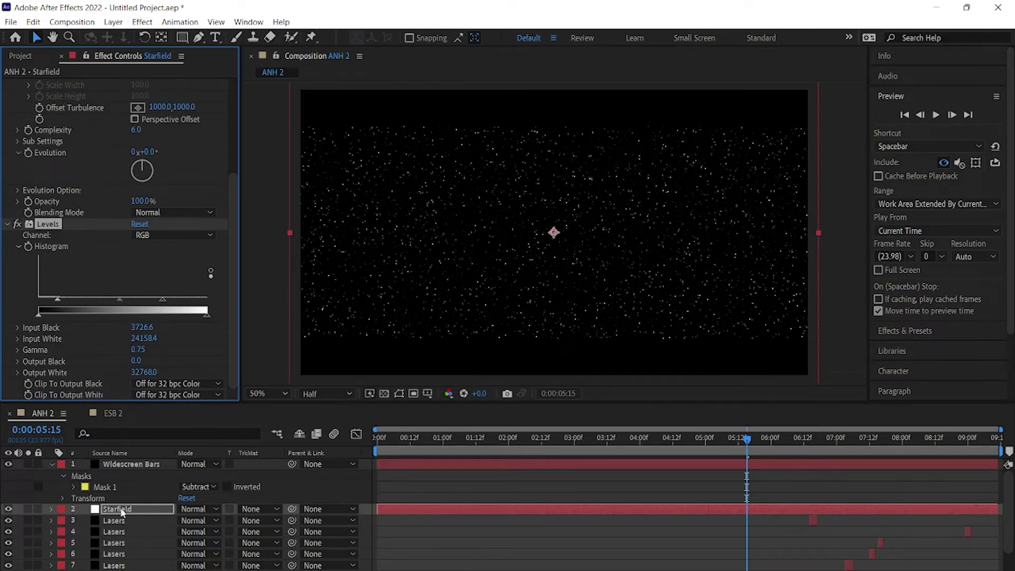
{"action": "key", "text": "ctrl+d"}
{"action": "left_click", "coordinate": [198, 509]}
{"action": "left_click", "coordinate": [227, 212]}
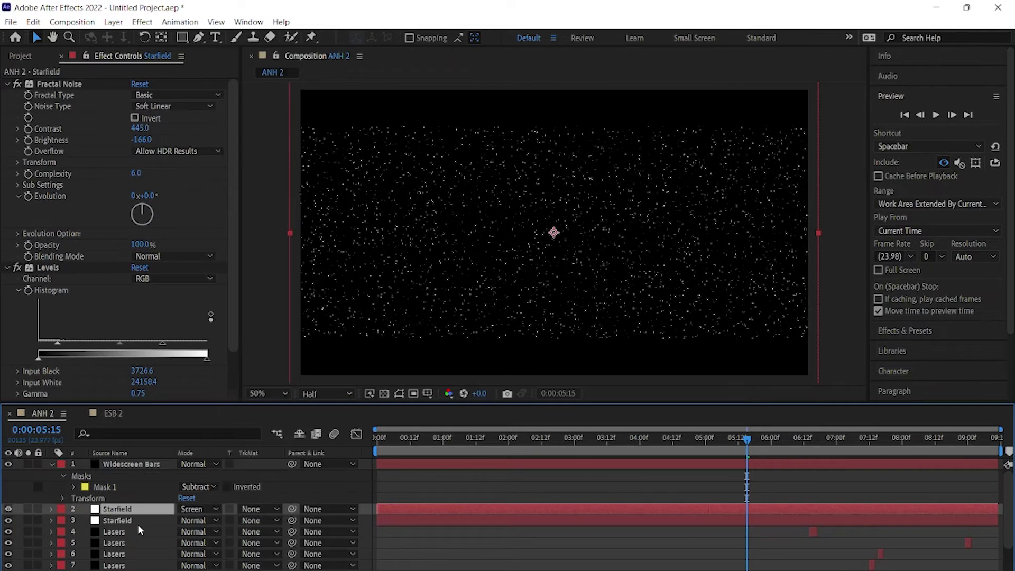
- Soften the lower Starfield with a Gaussian Blur of 5, placed below Levels
{"action": "left_click", "coordinate": [138, 522]}
{"action": "left_click", "coordinate": [142, 22]}
{"action": "mouse_move", "coordinate": [159, 125]}
{"action": "left_click", "coordinate": [338, 248]}
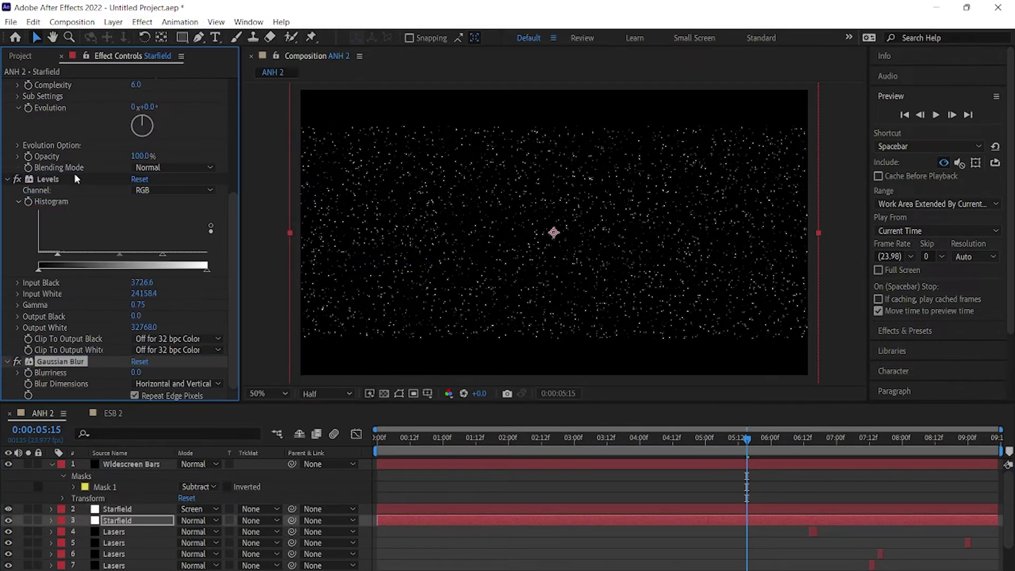
{"action": "left_click_drag", "start_coordinate": [75, 179], "coordinate": [75, 177]}
{"action": "left_click_drag", "start_coordinate": [136, 190], "coordinate": [178, 187]}
{"action": "scroll", "coordinate": [474, 227], "scroll_direction": "up", "scroll_amount": 5}
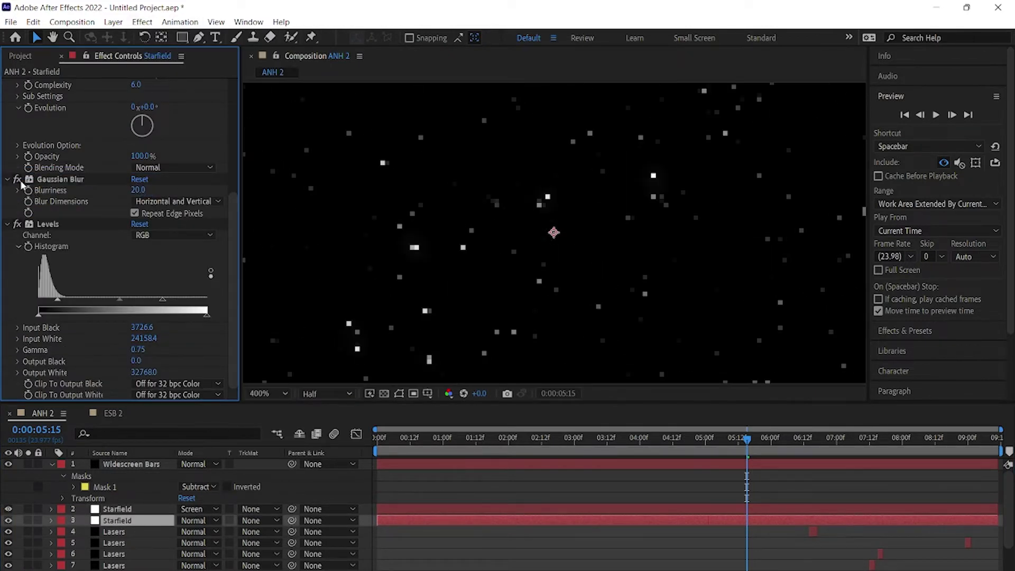
{"action": "left_click_drag", "start_coordinate": [21, 184], "coordinate": [55, 280]}
{"action": "left_click_drag", "start_coordinate": [145, 374], "coordinate": [138, 374]}
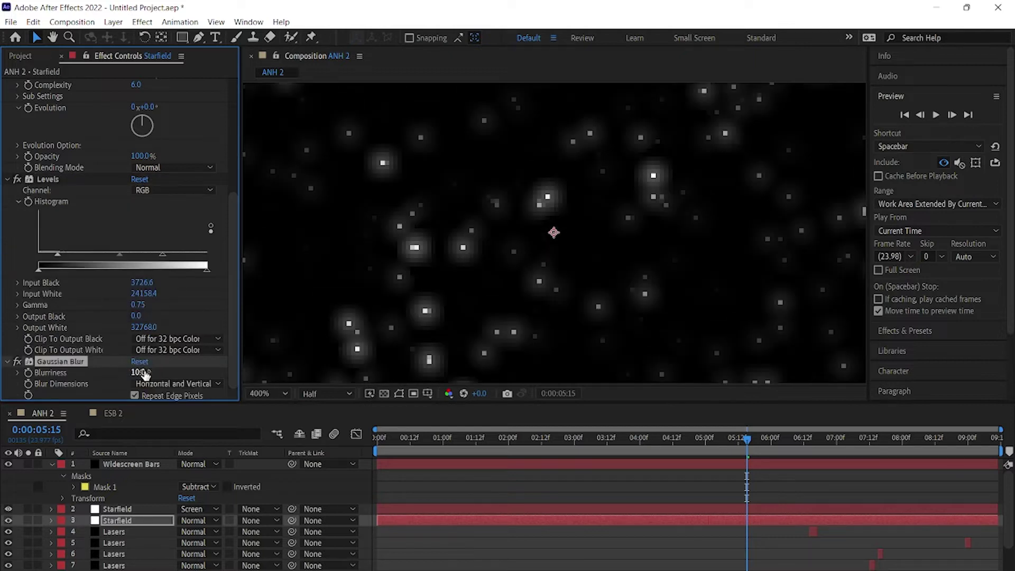
{"action": "scroll", "coordinate": [333, 267], "scroll_direction": "down", "scroll_amount": 5}
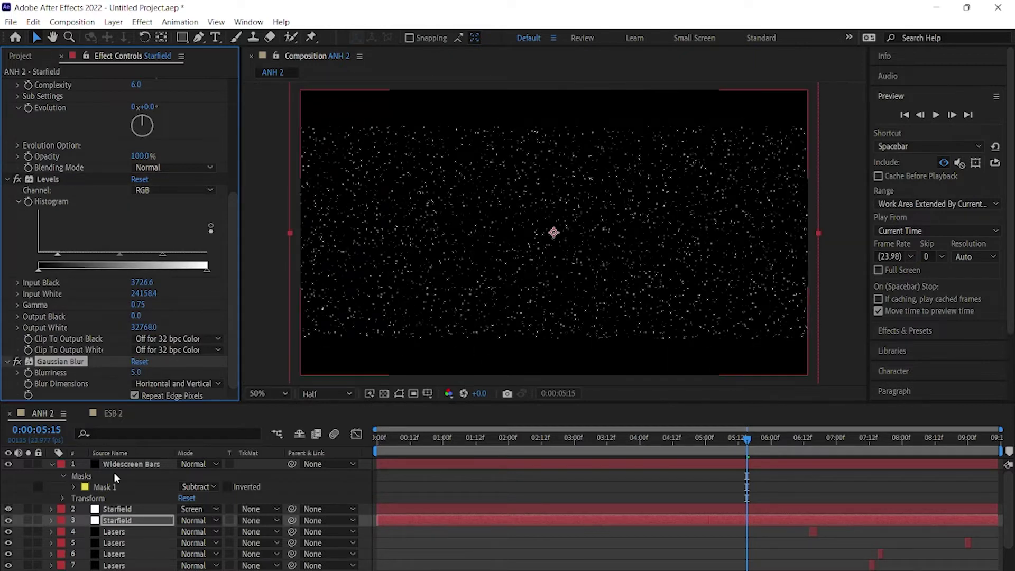
{"action": "key", "text": "t"}
- Pre-compose both Starfield layers into Pre-comp 1
{"action": "left_click", "coordinate": [153, 510], "text": "shift"}
{"action": "key", "text": "ctrl+shift+c"}
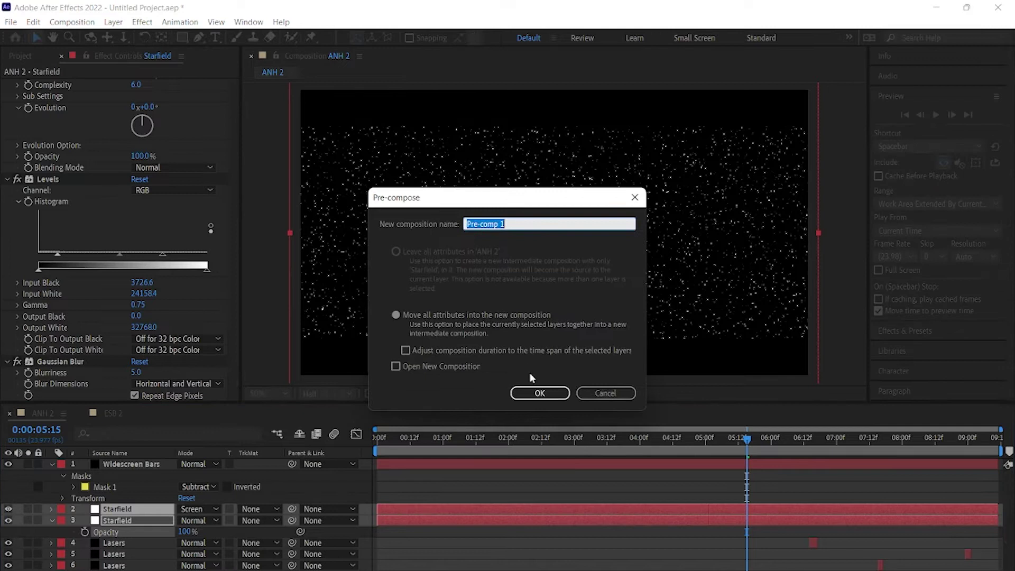
{"action": "left_click", "coordinate": [539, 393]}
- At 5:11, apply Levels to Pre-comp 1 with gamma 0.71 and make it 3D
{"action": "left_click", "coordinate": [735, 437]}
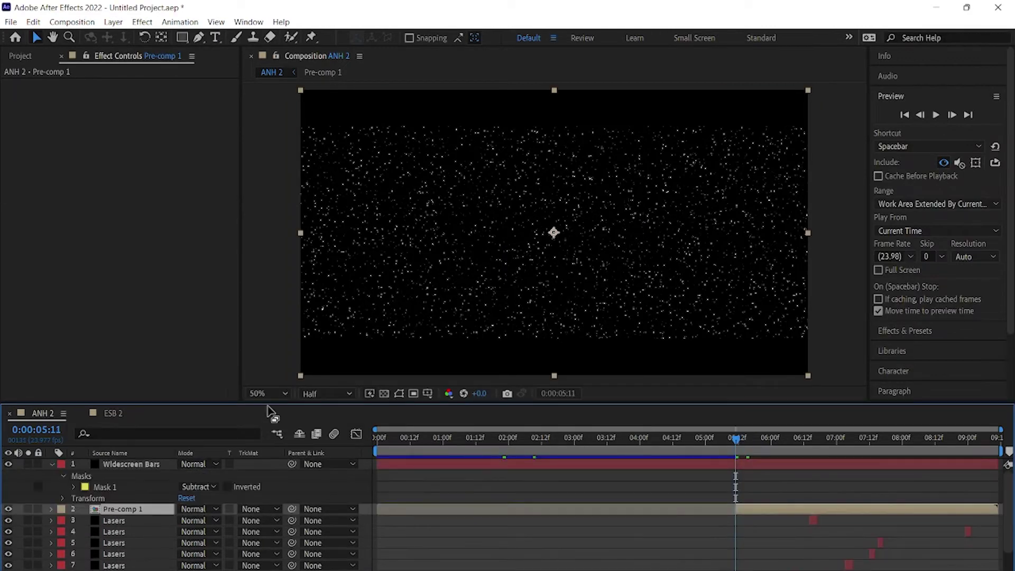
{"action": "left_click", "coordinate": [141, 21]}
{"action": "mouse_move", "coordinate": [182, 163]}
{"action": "left_click", "coordinate": [349, 510]}
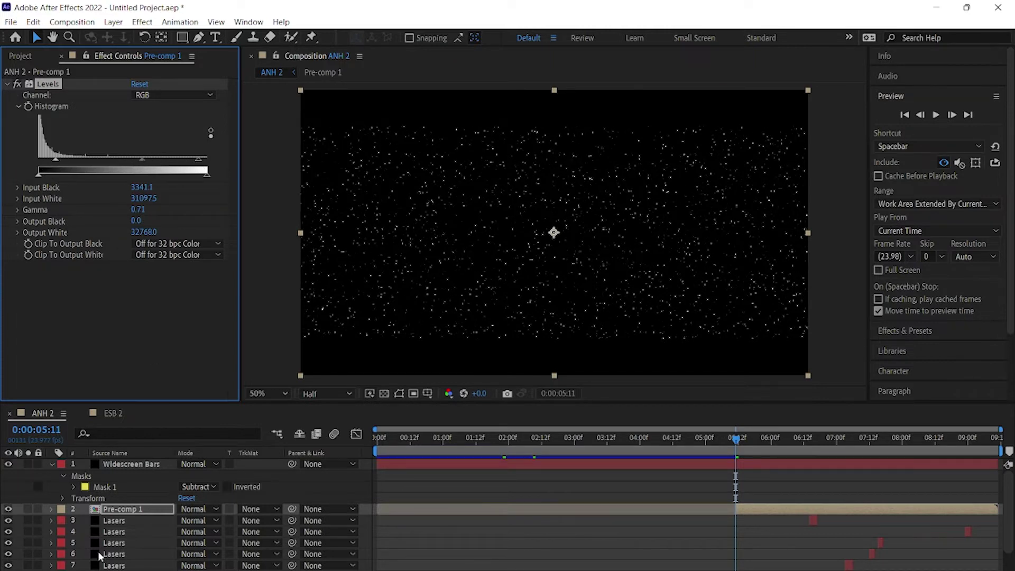
{"action": "key", "text": "F4"}
{"action": "left_click", "coordinate": [251, 509]}
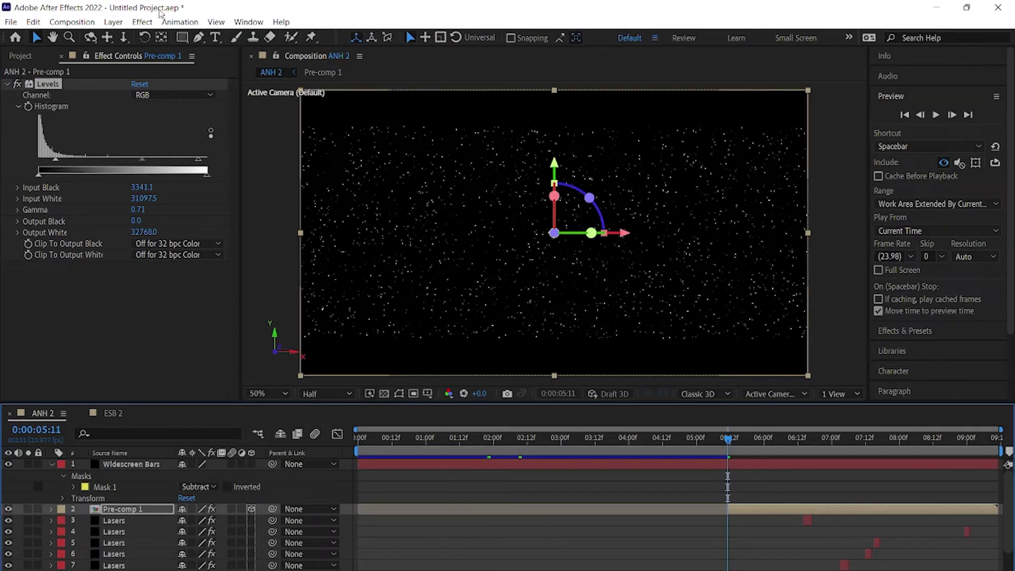
- Add a new camera, Camera 1, to the composition
{"action": "left_click", "coordinate": [113, 22]}
{"action": "mouse_move", "coordinate": [211, 37]}
{"action": "left_click", "coordinate": [315, 78]}
{"action": "left_click", "coordinate": [641, 385]}
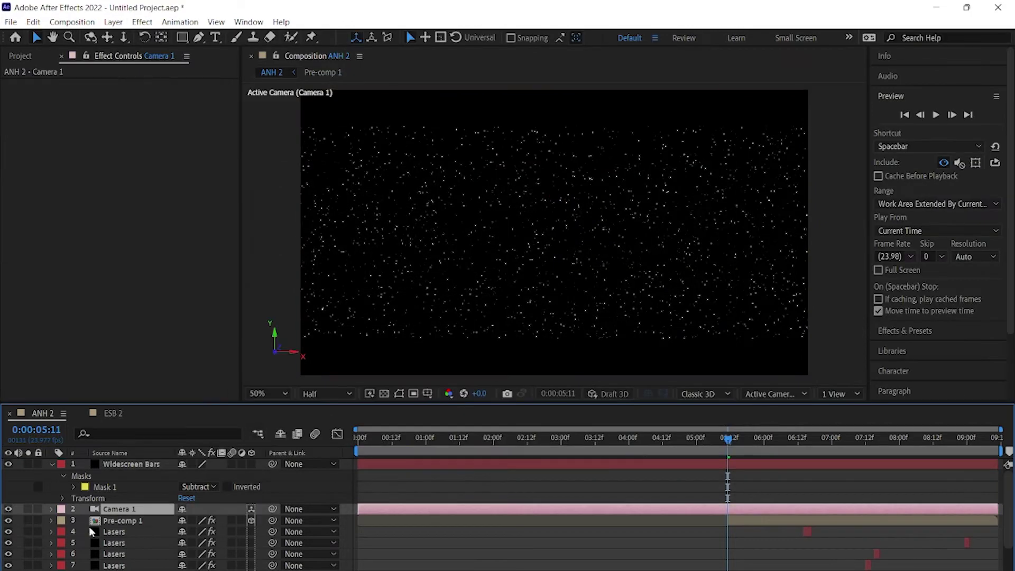
- Push Pre-comp 1 back in depth and scale it to 343%
{"action": "key", "text": "p"}
{"action": "left_click_drag", "start_coordinate": [227, 531], "coordinate": [266, 535]}
{"action": "key", "text": "s"}
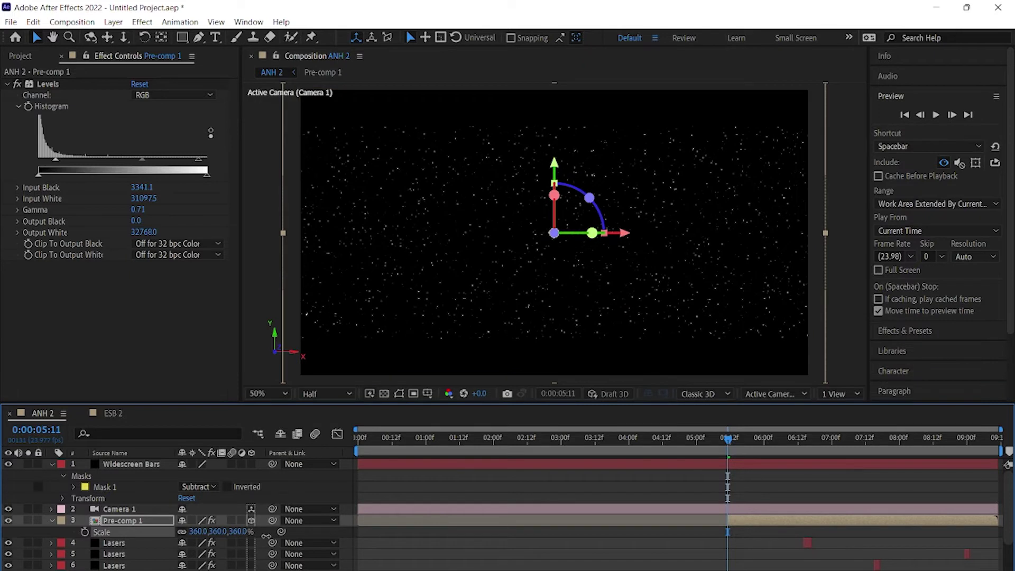
{"action": "left_click_drag", "start_coordinate": [245, 531], "coordinate": [236, 538]}
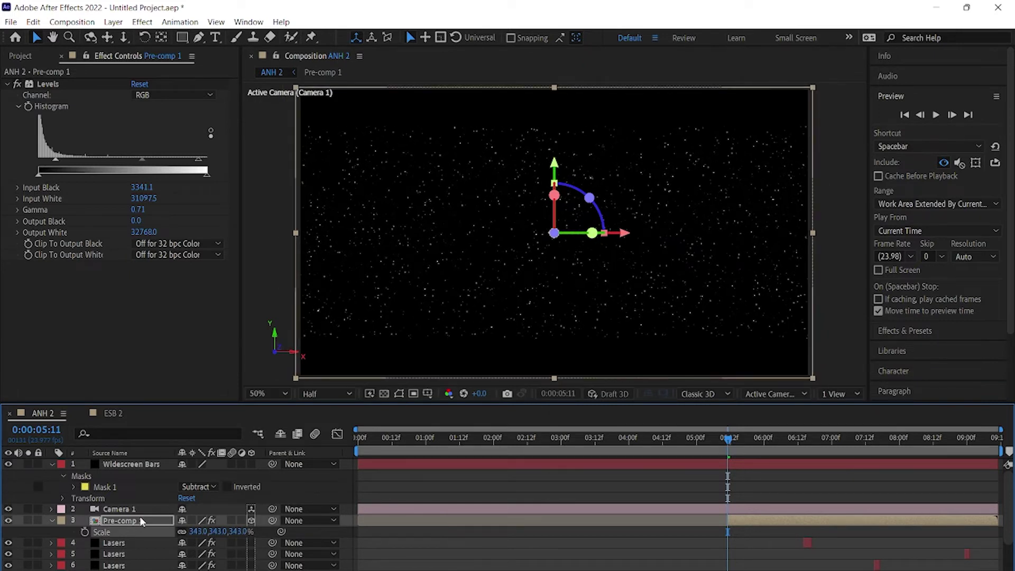
- Trim Camera 1 to start at 5:11 and keyframe its Position forward at the end
{"action": "left_click", "coordinate": [119, 508]}
{"action": "key", "text": "p"}
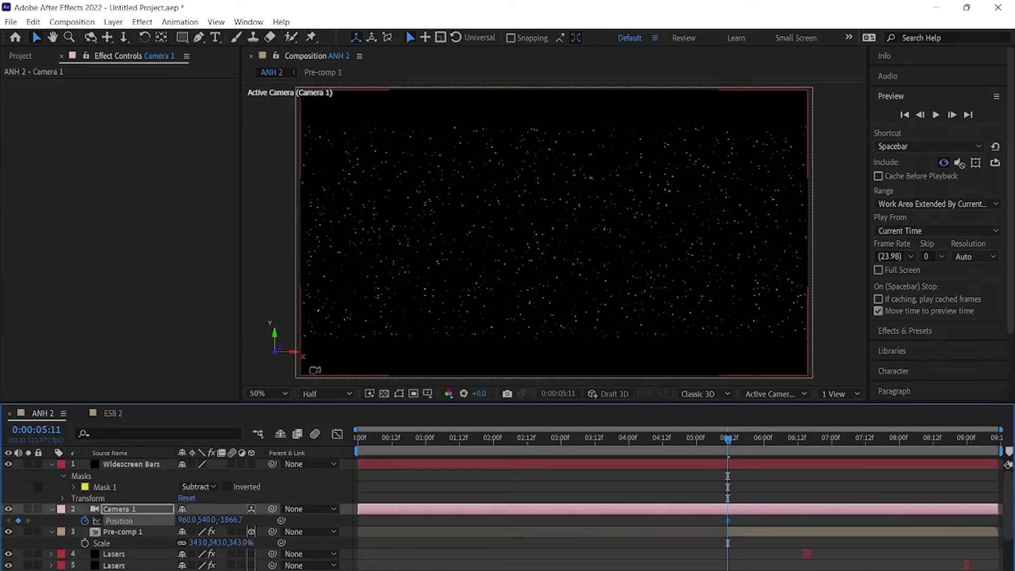
{"action": "key", "text": "alt+bracketleft"}
{"action": "key", "text": "End"}
{"action": "left_click_drag", "start_coordinate": [231, 519], "coordinate": [204, 526]}
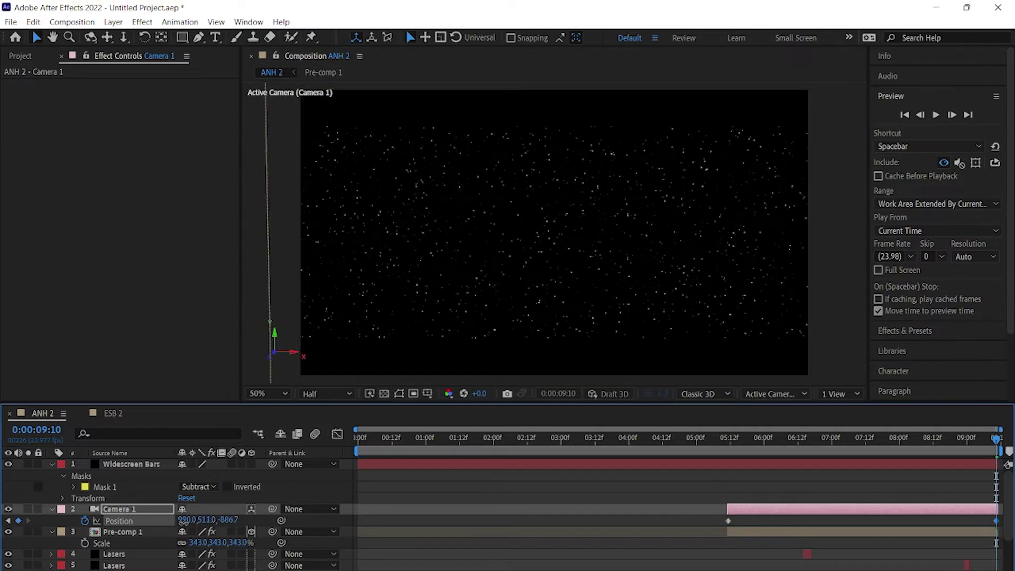
{"action": "mouse_move", "coordinate": [796, 438]}
{"action": "left_mouse_down"}
{"action": "mouse_move", "coordinate": [899, 442]}
{"action": "mouse_move", "coordinate": [727, 443]}
{"action": "left_mouse_up"}
- Preview the camera push through the starfield from 5:11
{"action": "key", "text": "F4"}
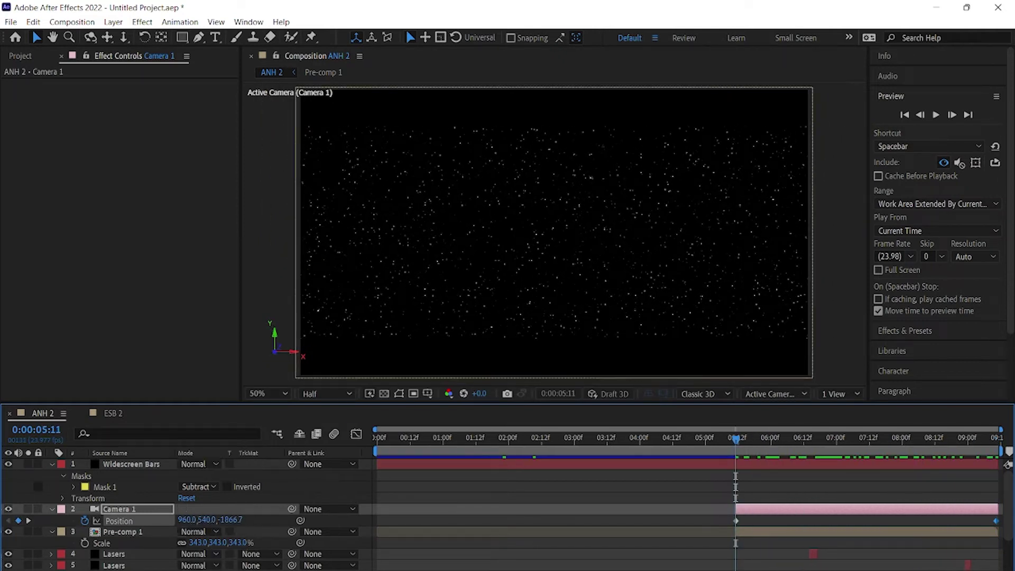
{"action": "left_click", "coordinate": [133, 532]}
{"action": "key", "text": "F4"}
{"action": "key", "text": "space"}
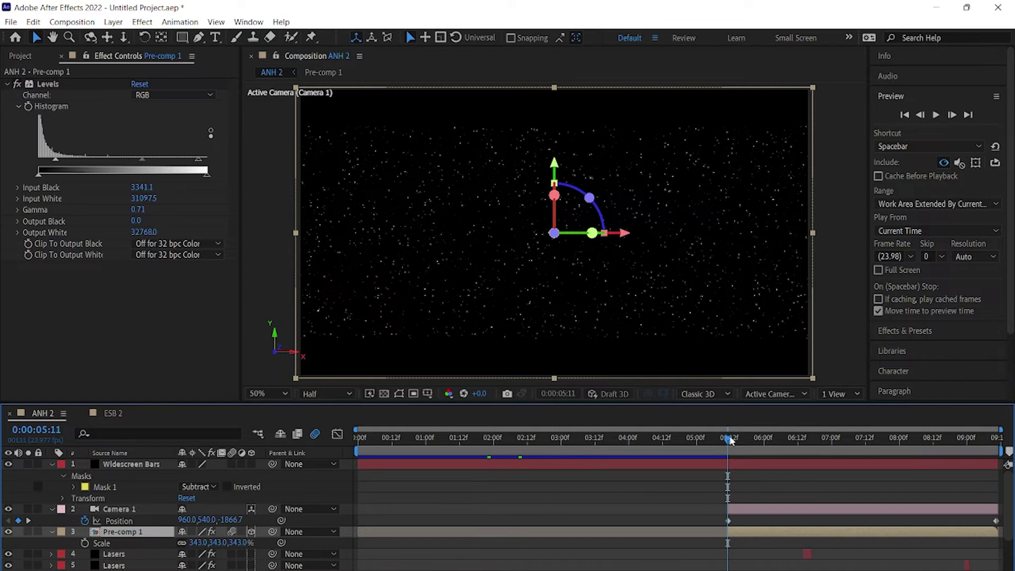
{"action": "left_click", "coordinate": [725, 440]}
{"action": "scroll", "coordinate": [528, 508], "scroll_direction": "down", "scroll_amount": 5}
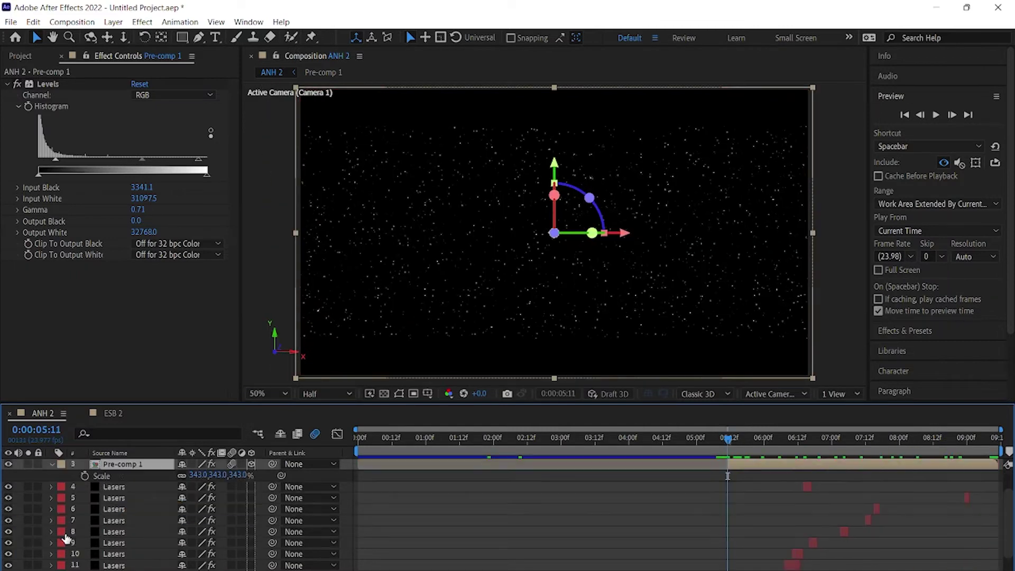
{"action": "left_click", "coordinate": [126, 537]}
{"action": "scroll", "coordinate": [126, 535], "scroll_direction": "up", "scroll_amount": 3}
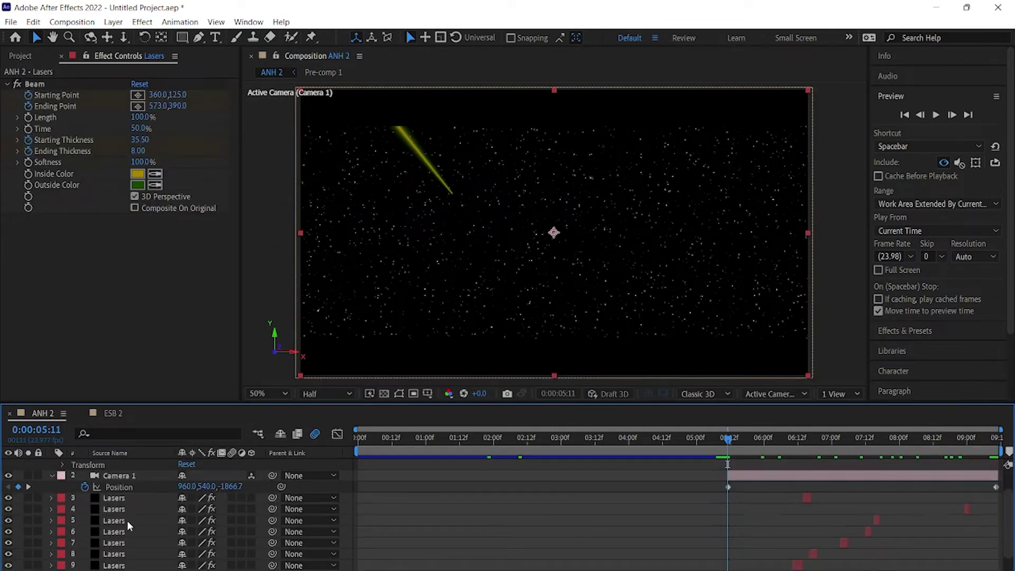
- Pre-compose all the laser layers into a pre-comp named Lasers
{"action": "left_click", "coordinate": [127, 497], "text": "shift"}
{"action": "key", "text": "ctrl+shift+c"}
{"action": "type", "text": "Lasers"}
{"action": "key", "text": "Return"}
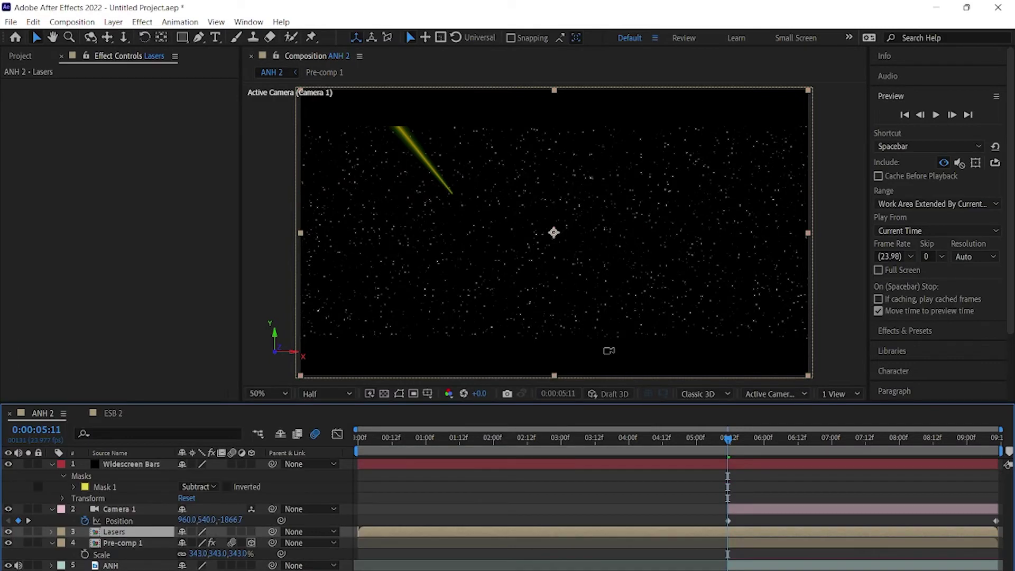
- Apply Glow to Lasers with threshold 0% and radius 100
{"action": "left_click", "coordinate": [143, 21]}
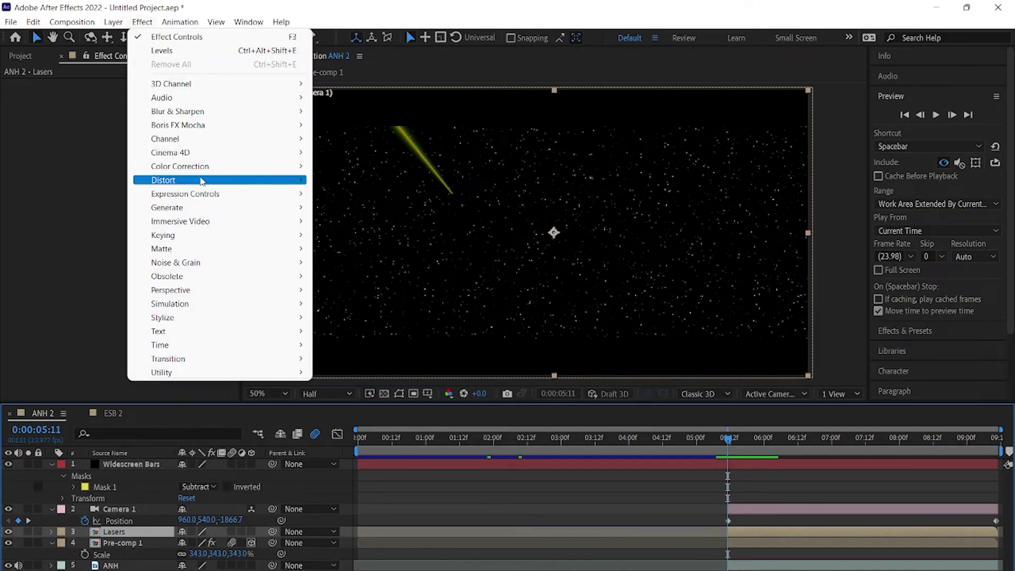
{"action": "mouse_move", "coordinate": [199, 317]}
{"action": "left_click", "coordinate": [349, 475]}
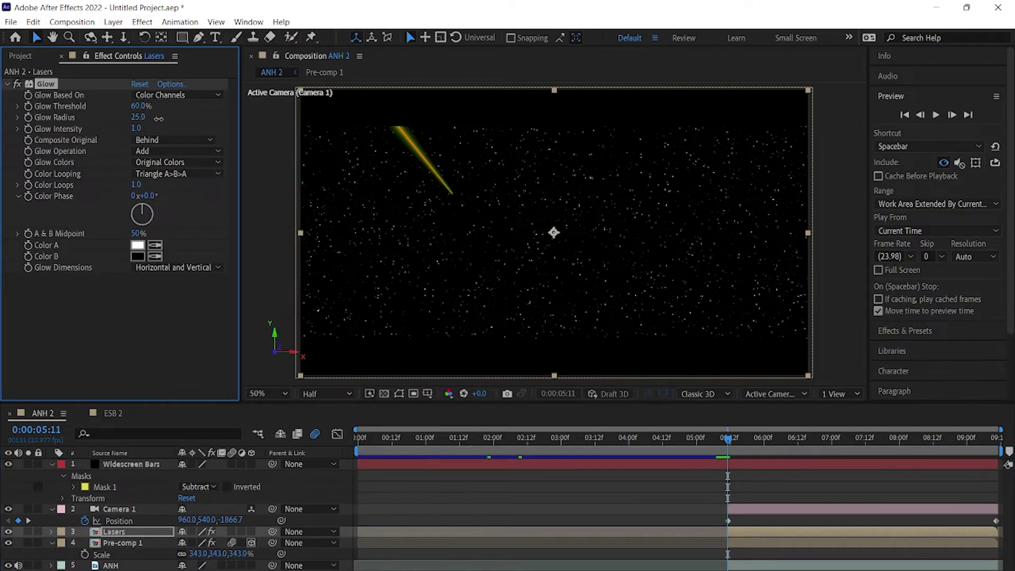
{"action": "left_click_drag", "start_coordinate": [140, 106], "coordinate": [21, 115]}
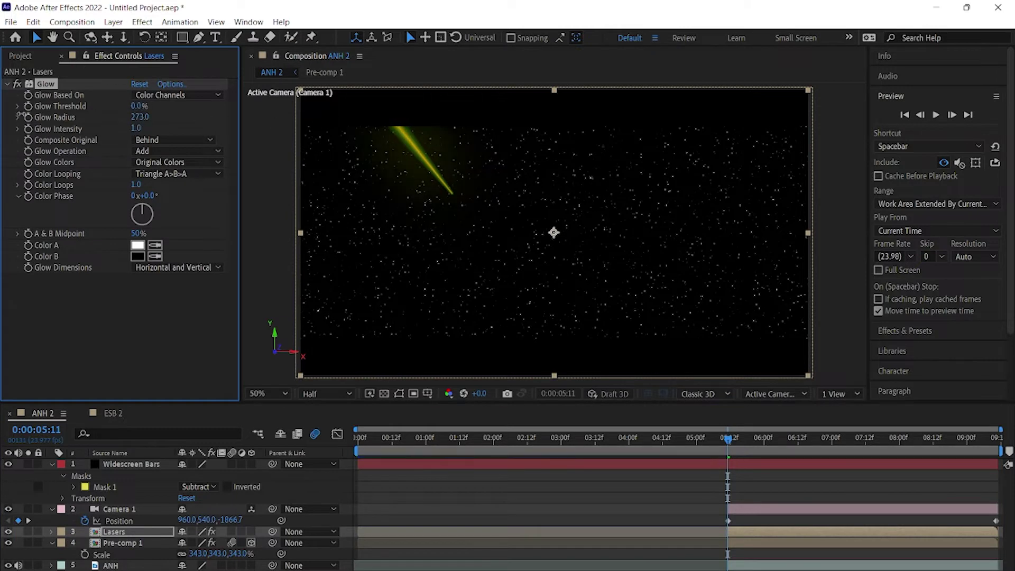
{"action": "left_click_drag", "start_coordinate": [142, 117], "coordinate": [143, 132]}
- Add Gaussian Blur above Glow and Directional Blur between them on the lasers
{"action": "left_click", "coordinate": [142, 22]}
{"action": "mouse_move", "coordinate": [259, 111]}
{"action": "left_click", "coordinate": [360, 235]}
{"action": "left_click_drag", "start_coordinate": [61, 286], "coordinate": [120, 95]}
{"action": "left_click_drag", "start_coordinate": [193, 97], "coordinate": [209, 102]}
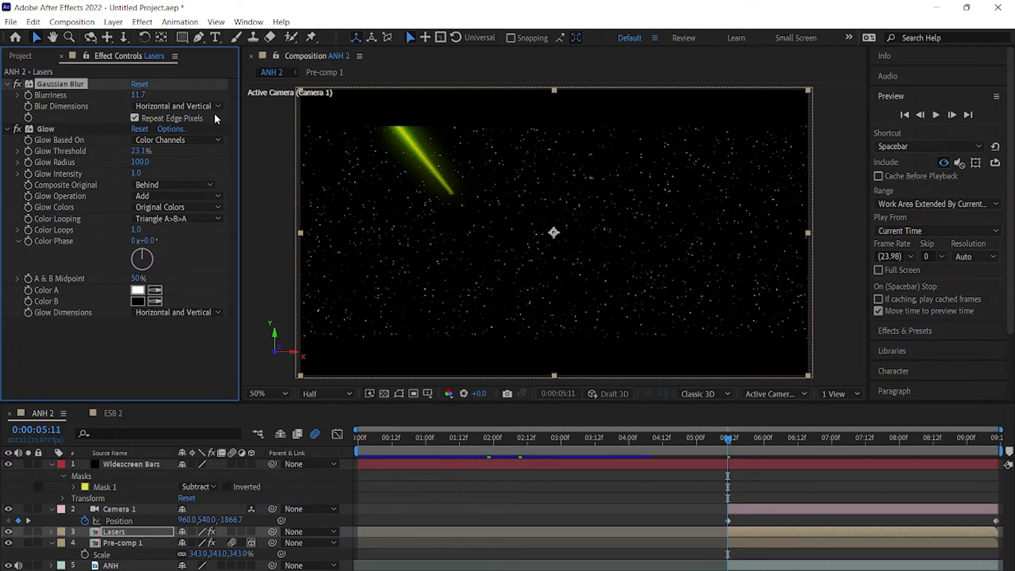
{"action": "left_click", "coordinate": [137, 22]}
{"action": "mouse_move", "coordinate": [249, 106]}
{"action": "left_click", "coordinate": [360, 211]}
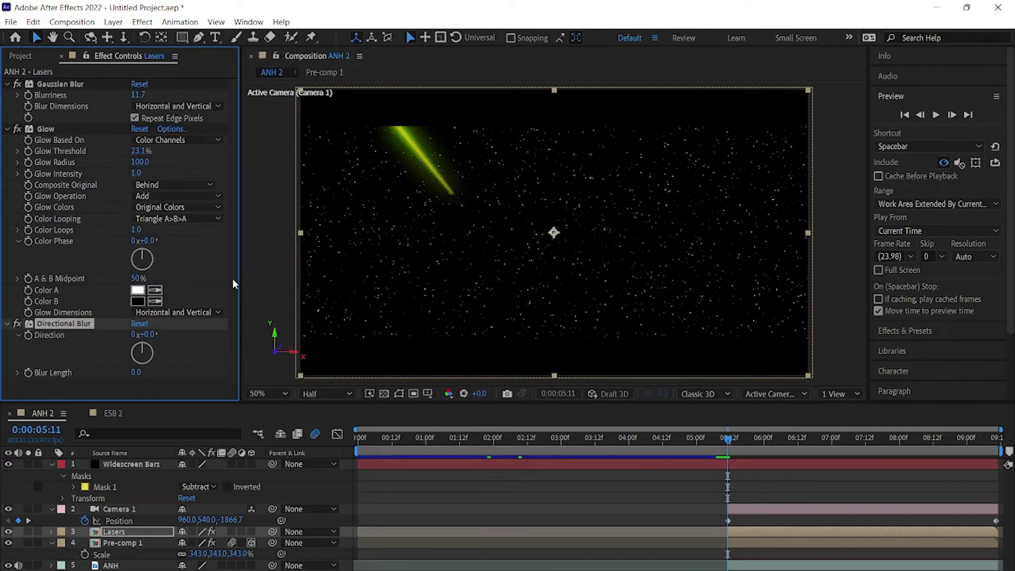
{"action": "left_click_drag", "start_coordinate": [95, 160], "coordinate": [154, 146]}
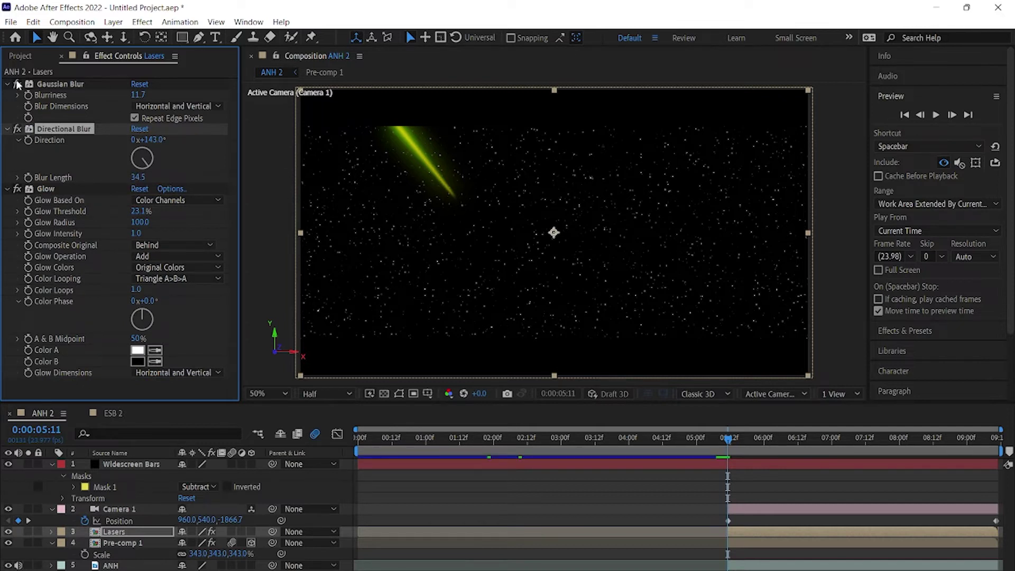
- Duplicate the Lasers layer and set both copies to Screen blend mode
{"action": "left_click", "coordinate": [130, 532]}
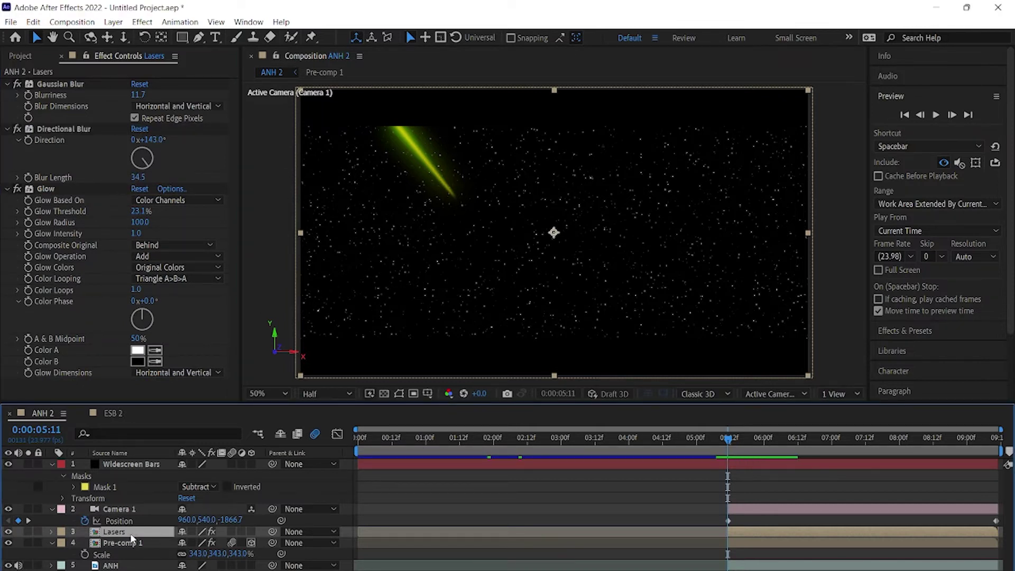
{"action": "key", "text": "ctrl+d"}
{"action": "key", "text": "F4"}
{"action": "left_click", "coordinate": [193, 542]}
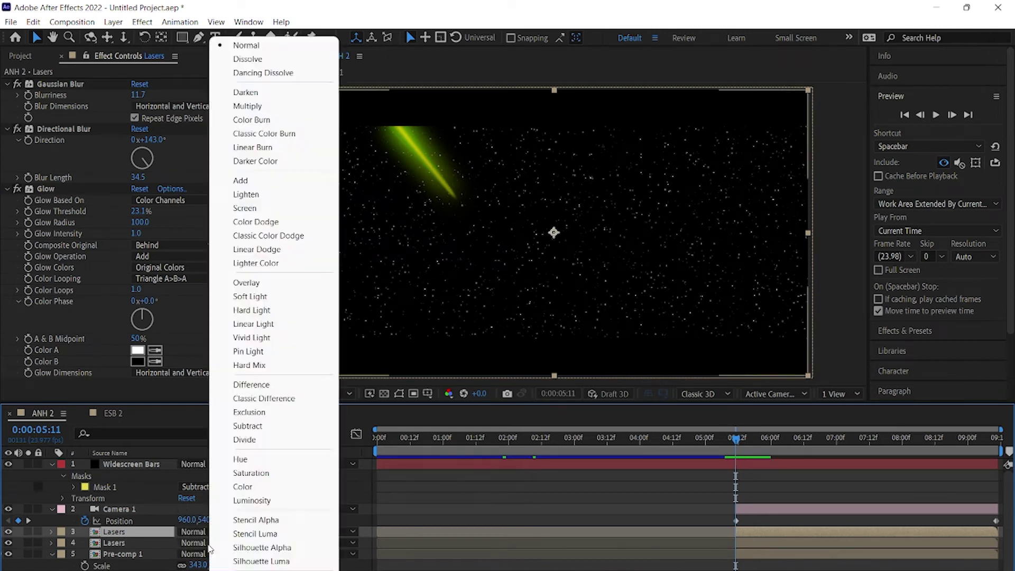
{"action": "left_click", "coordinate": [245, 207]}
{"action": "left_click", "coordinate": [193, 531]}
{"action": "left_click", "coordinate": [245, 207]}
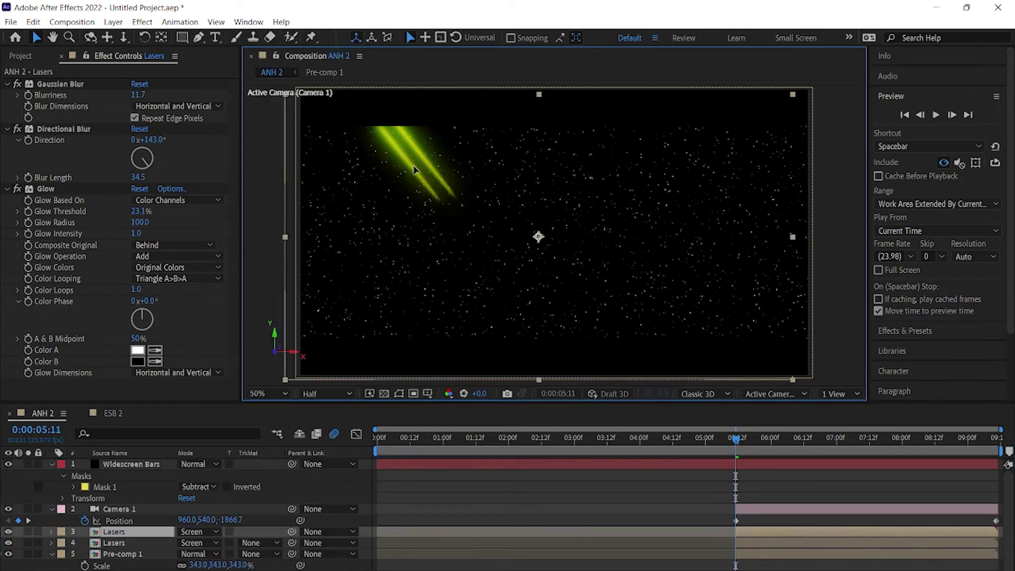
- Return to 5:11 and paste the Star Destroyer footage into the composition
{"action": "left_click", "coordinate": [768, 446]}
{"action": "left_click_drag", "start_coordinate": [768, 445], "coordinate": [735, 444]}
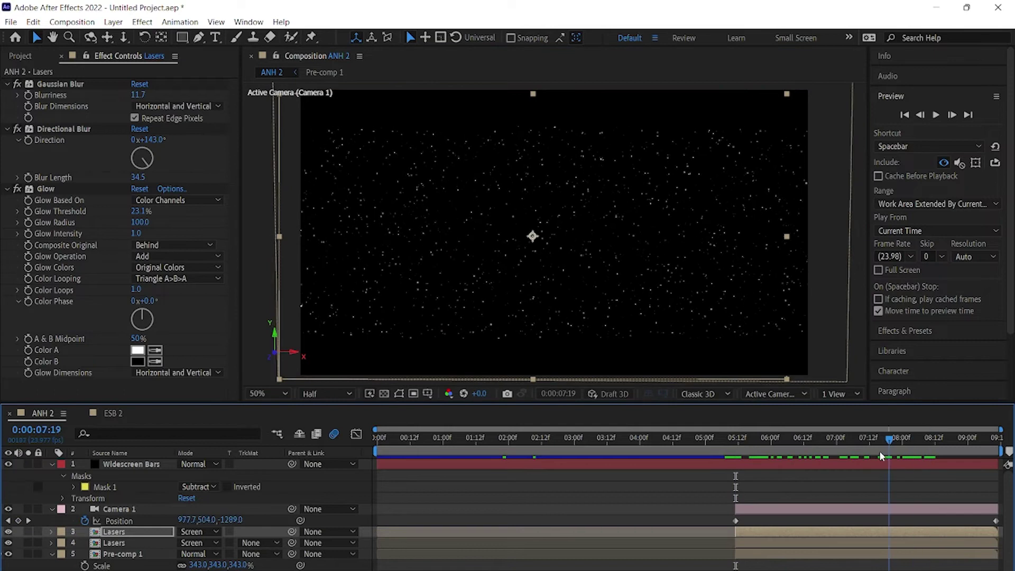
{"action": "key", "text": "ctrl+v"}
- Rename the new footage layer to SD
{"action": "right_click", "coordinate": [116, 506]}
{"action": "left_click", "coordinate": [127, 465]}
{"action": "type", "text": "SD"}
{"action": "key", "text": "Return"}
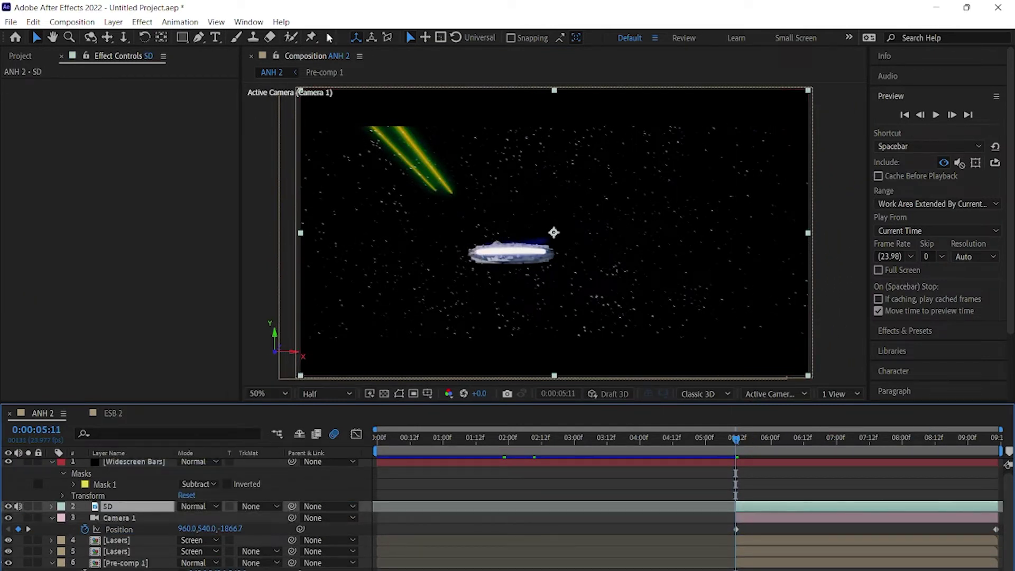
- In the SD layer view, paint a Roto Brush matte over the Star Destroyer
{"action": "double_click", "coordinate": [352, 165]}
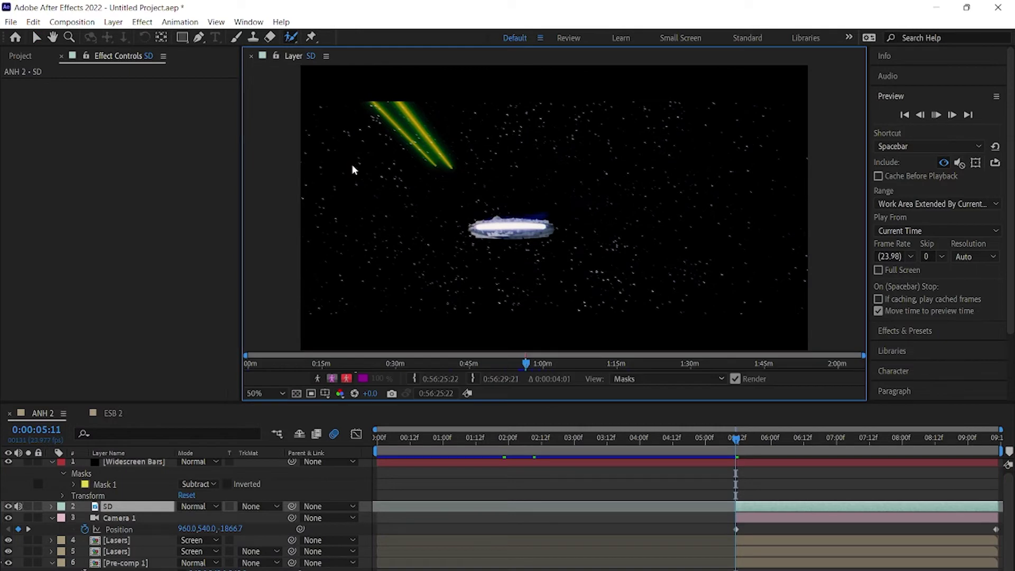
{"action": "key", "text": "space"}
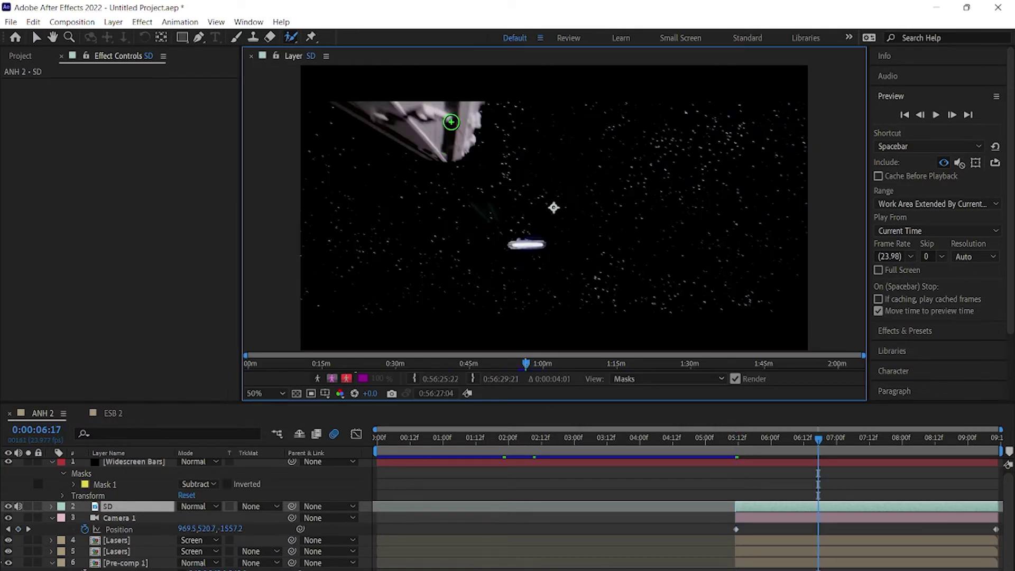
{"action": "left_click_drag", "start_coordinate": [428, 113], "coordinate": [412, 137]}
{"action": "key", "text": "Page_Up"}
{"action": "key", "text": "Page_Up"}
{"action": "key", "text": "Page_Up"}
{"action": "key", "text": "Page_Up"}
{"action": "key", "text": "Page_Up"}
{"action": "key", "text": "Page_Up"}
{"action": "key", "text": "Page_Up"}
{"action": "key", "text": "Page_Up"}
{"action": "key", "text": "Page_Up"}
{"action": "key", "text": "Page_Up"}
{"action": "key", "text": "Page_Up"}
{"action": "key", "text": "Page_Down"}
{"action": "key", "text": "Page_Down"}
{"action": "key", "text": "Page_Down"}
{"action": "key", "text": "Page_Down"}
{"action": "key", "text": "Page_Down"}
{"action": "key", "text": "Page_Down"}
{"action": "key", "text": "Page_Down"}
{"action": "key", "text": "Page_Down"}
{"action": "key", "text": "Page_Down"}
{"action": "key", "text": "Page_Down"}
{"action": "key", "text": "Page_Down"}
{"action": "key", "text": "Page_Down"}
{"action": "key", "text": "Page_Down"}
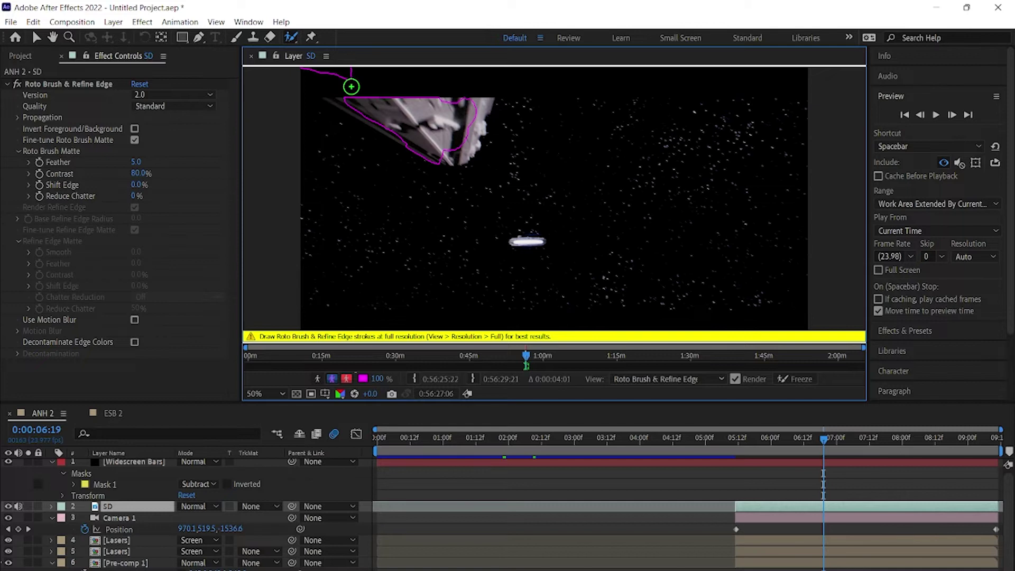
{"action": "key", "text": "Page_Down"}
{"action": "key", "text": "Page_Down"}
{"action": "key", "text": "Page_Down"}
{"action": "key", "text": "Page_Down"}
{"action": "key", "text": "Page_Down"}
{"action": "key", "text": "Page_Down"}
{"action": "key", "text": "Page_Down"}
{"action": "key", "text": "Page_Down"}
{"action": "key", "text": "Page_Down"}
{"action": "key", "text": "Page_Down"}
{"action": "key", "text": "Page_Down"}
{"action": "key", "text": "Page_Down"}
{"action": "key", "text": "Page_Down"}
{"action": "key", "text": "Page_Down"}
{"action": "key", "text": "Page_Down"}
{"action": "key", "text": "Page_Down"}
{"action": "key", "text": "Page_Down"}
{"action": "key", "text": "Page_Down"}
{"action": "key", "text": "Page_Down"}
{"action": "key", "text": "Page_Down"}
{"action": "key", "text": "Page_Down"}
{"action": "key", "text": "Page_Down"}
{"action": "key", "text": "Page_Down"}
{"action": "key", "text": "Page_Down"}
{"action": "key", "text": "Page_Down"}
{"action": "key", "text": "Page_Down"}
{"action": "key", "text": "Page_Down"}
{"action": "key", "text": "Page_Down"}
{"action": "key", "text": "Page_Down"}
{"action": "key", "text": "Page_Down"}
{"action": "key", "text": "Page_Down"}
- Extend the matte along the hull's right and lower-left edges, propagate it, and freeze it
{"action": "left_click_drag", "start_coordinate": [562, 111], "coordinate": [563, 111]}
{"action": "left_click_drag", "start_coordinate": [606, 101], "coordinate": [553, 169]}
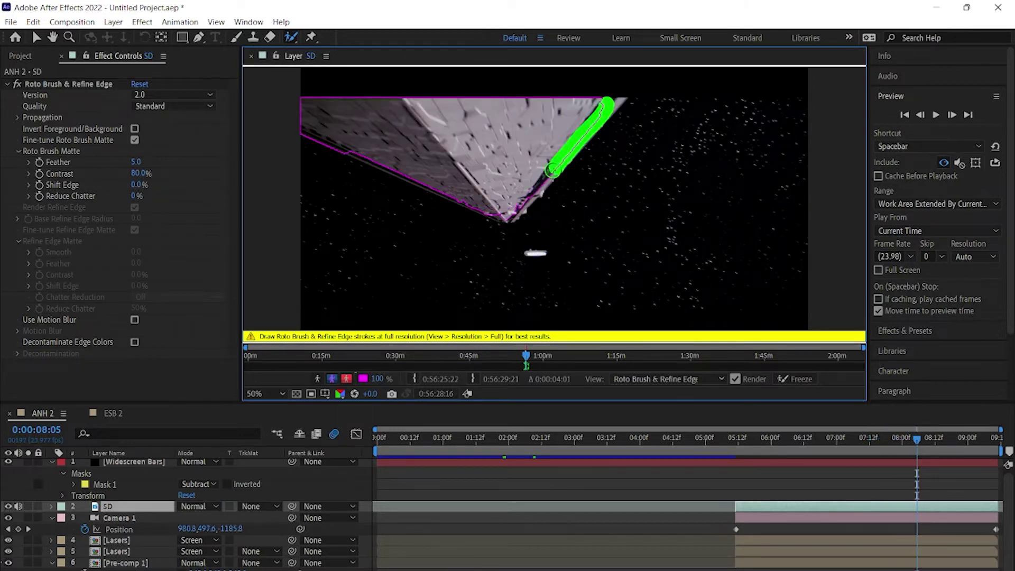
{"action": "left_click_drag", "start_coordinate": [372, 153], "coordinate": [479, 183]}
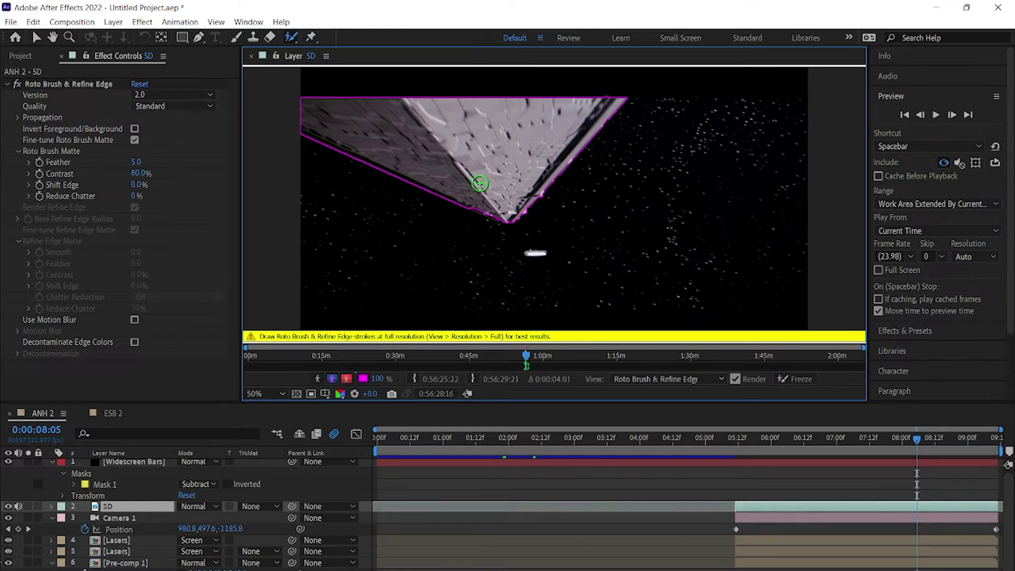
{"action": "key", "text": "Page_Down"}
{"action": "key", "text": "Page_Down"}
{"action": "key", "text": "Page_Down"}
{"action": "key", "text": "Page_Down"}
{"action": "key", "text": "Page_Down"}
{"action": "key", "text": "Page_Down"}
{"action": "key", "text": "Page_Down"}
{"action": "key", "text": "Page_Down"}
{"action": "key", "text": "Page_Down"}
{"action": "key", "text": "Page_Down"}
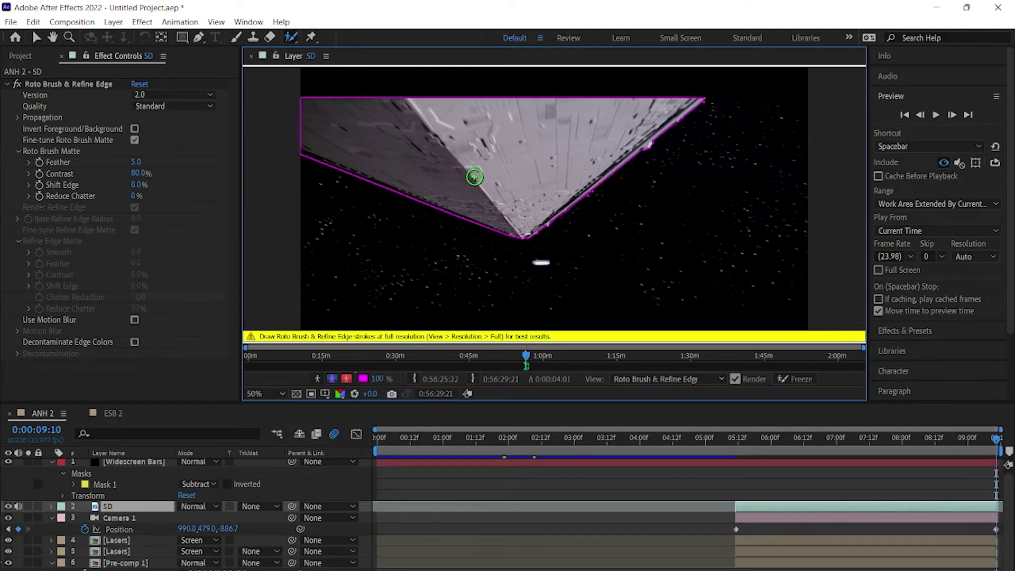
{"action": "left_click", "coordinate": [804, 383]}
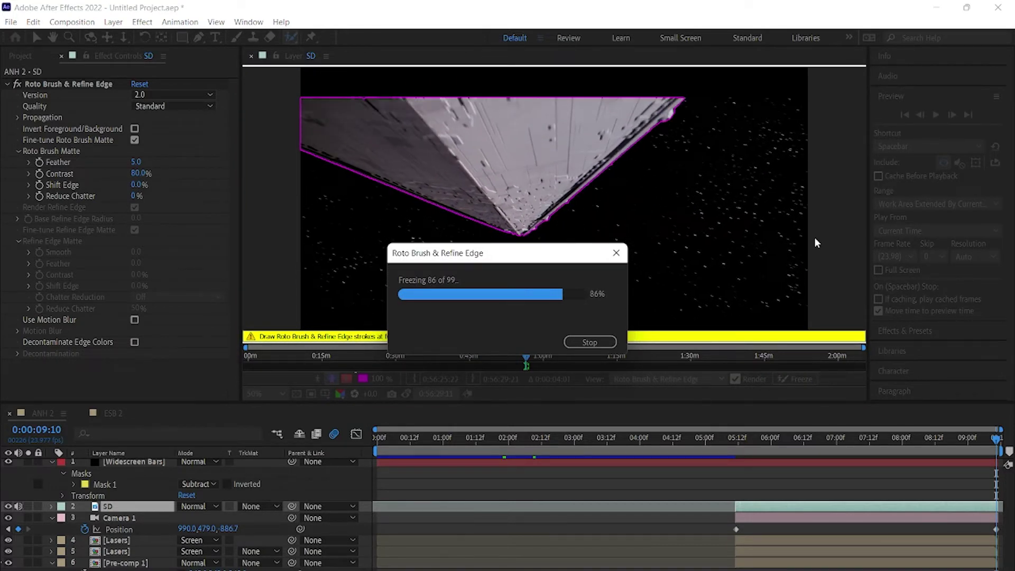
- Back in ANH 2, apply Key Cleaner to the SD layer and check the matte
{"action": "left_click", "coordinate": [20, 55]}
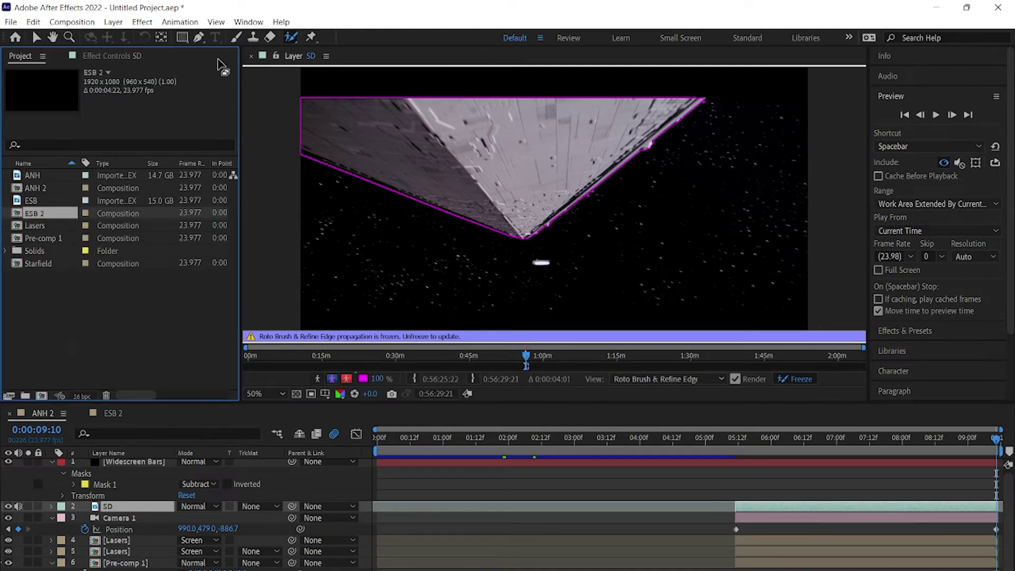
{"action": "double_click", "coordinate": [63, 186]}
{"action": "left_click", "coordinate": [855, 442]}
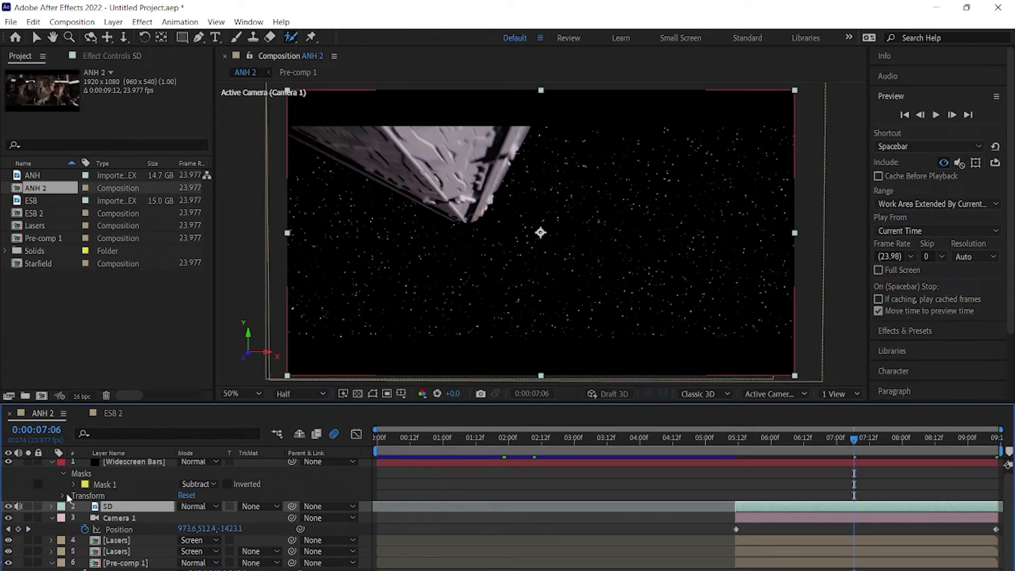
{"action": "left_click", "coordinate": [139, 56]}
{"action": "left_click", "coordinate": [141, 21]}
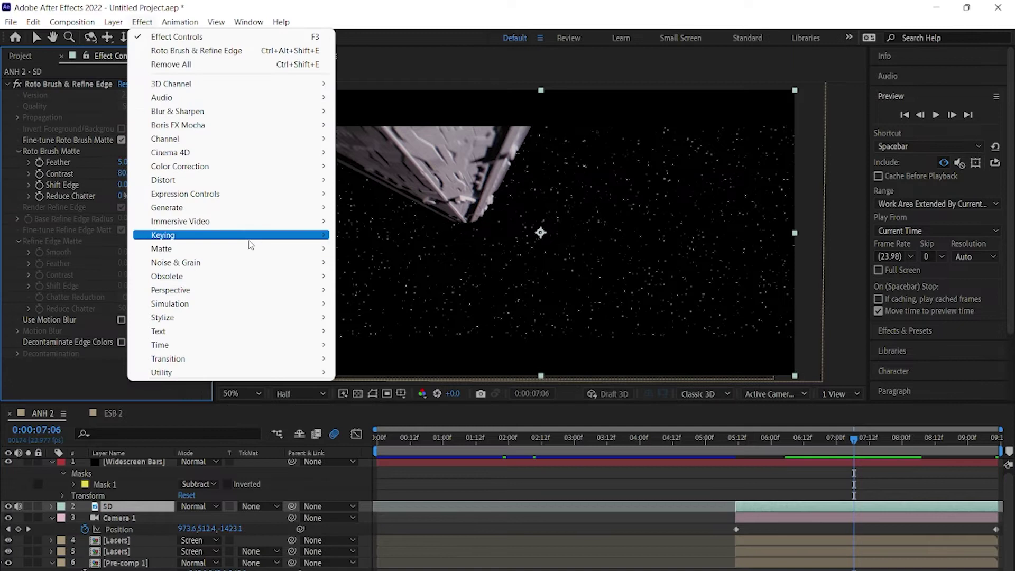
{"action": "mouse_move", "coordinate": [227, 238]}
{"action": "left_click", "coordinate": [411, 328]}
{"action": "left_click_drag", "start_coordinate": [764, 447], "coordinate": [886, 439]}
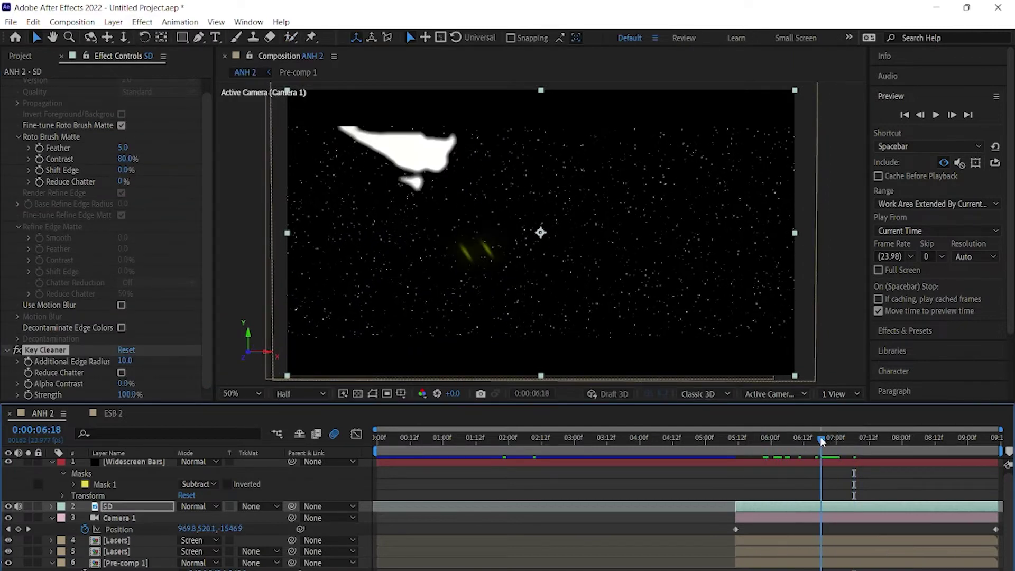
{"action": "left_click_drag", "start_coordinate": [886, 438], "coordinate": [806, 439]}
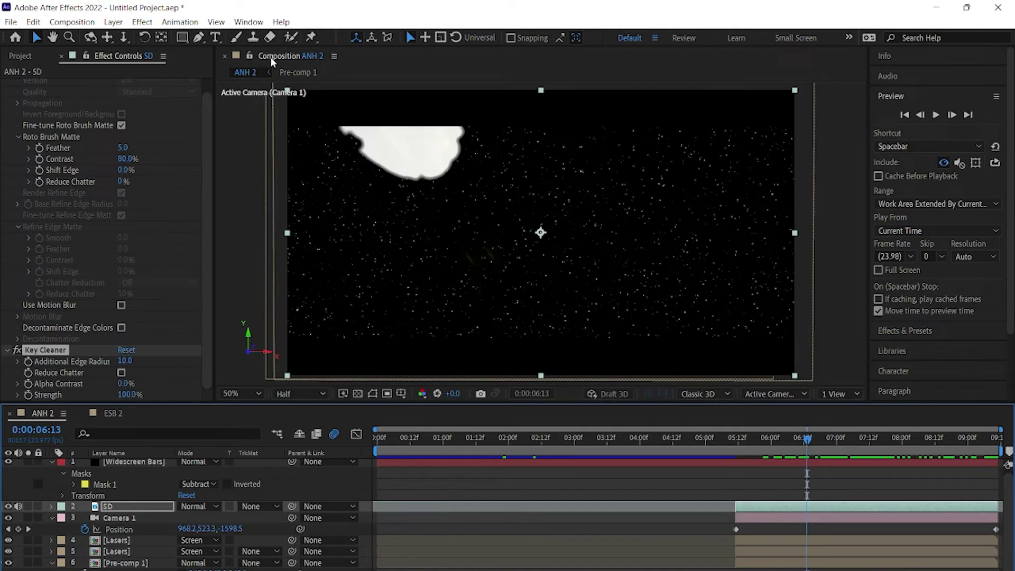
- Add a new solid named White Flash
{"action": "left_click", "coordinate": [113, 22]}
{"action": "mouse_move", "coordinate": [121, 33]}
{"action": "left_click", "coordinate": [343, 49]}
{"action": "type", "text": "Flash"}
{"action": "key", "text": "Return"}
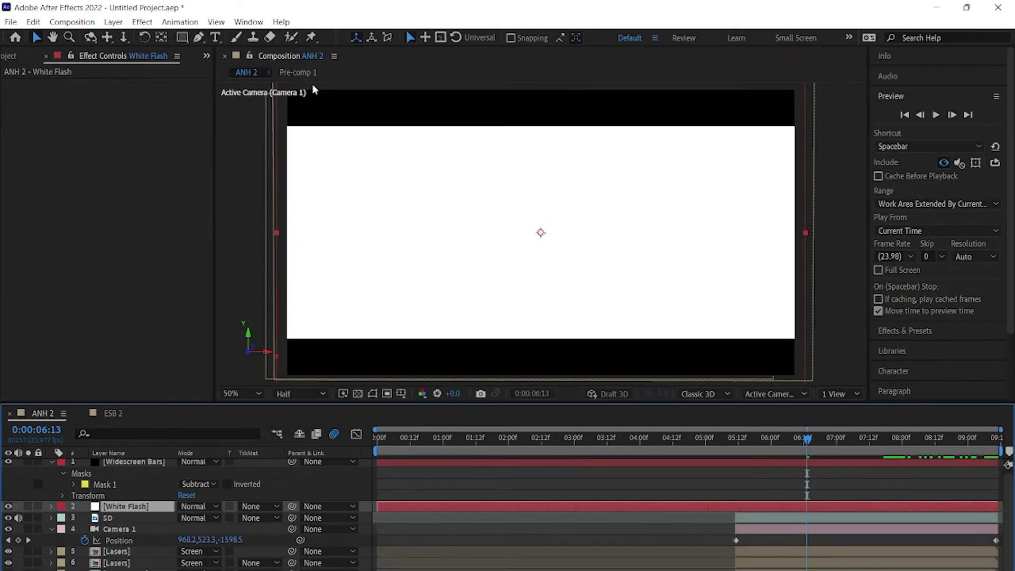
- Add an Opacity keyframe to the White Flash layer at 06:13 and preview the flash timing
{"action": "key", "text": "alt+shift+t"}
{"action": "key", "text": "Page_Up"}
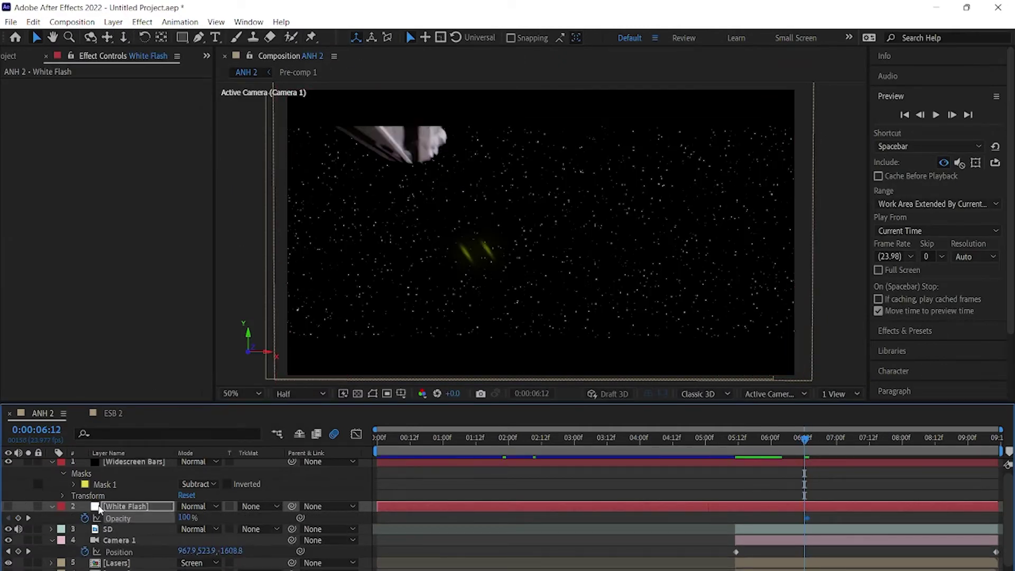
{"action": "key", "text": "Page_Down"}
{"action": "key", "text": "Page_Down"}
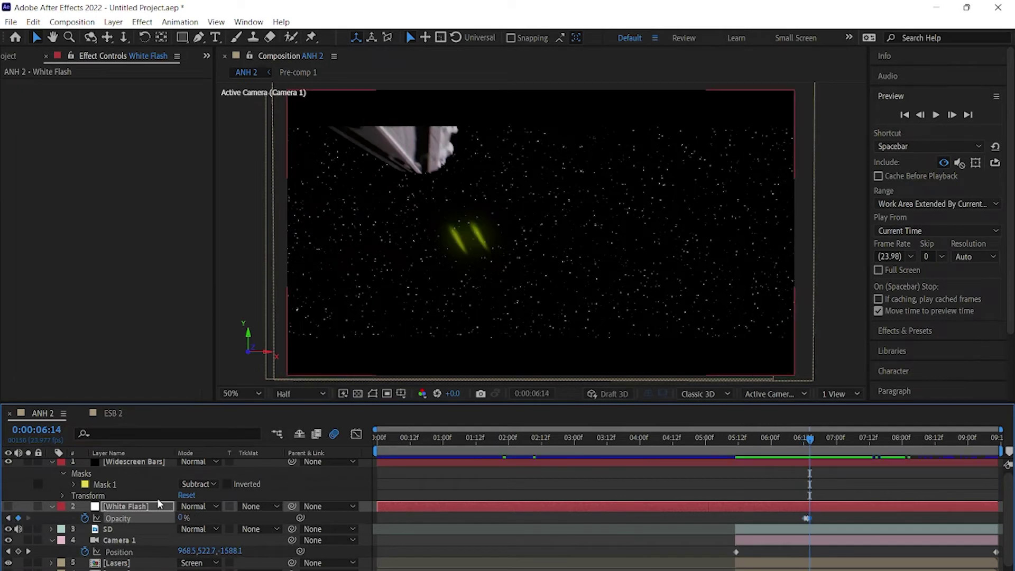
{"action": "left_click_drag", "start_coordinate": [812, 443], "coordinate": [818, 444]}
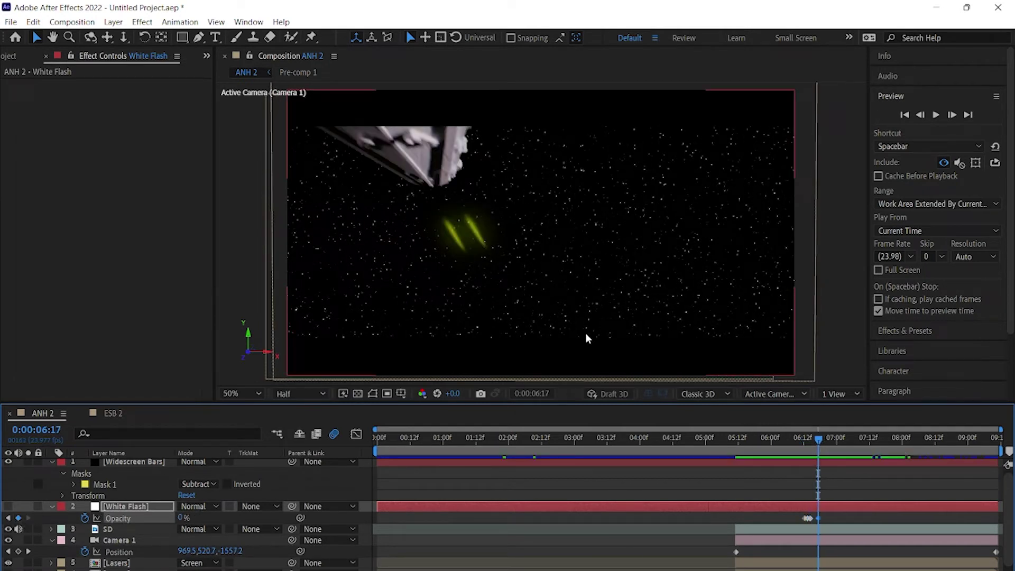
{"action": "key", "text": "Page_Down"}
{"action": "key", "text": "Page_Down"}
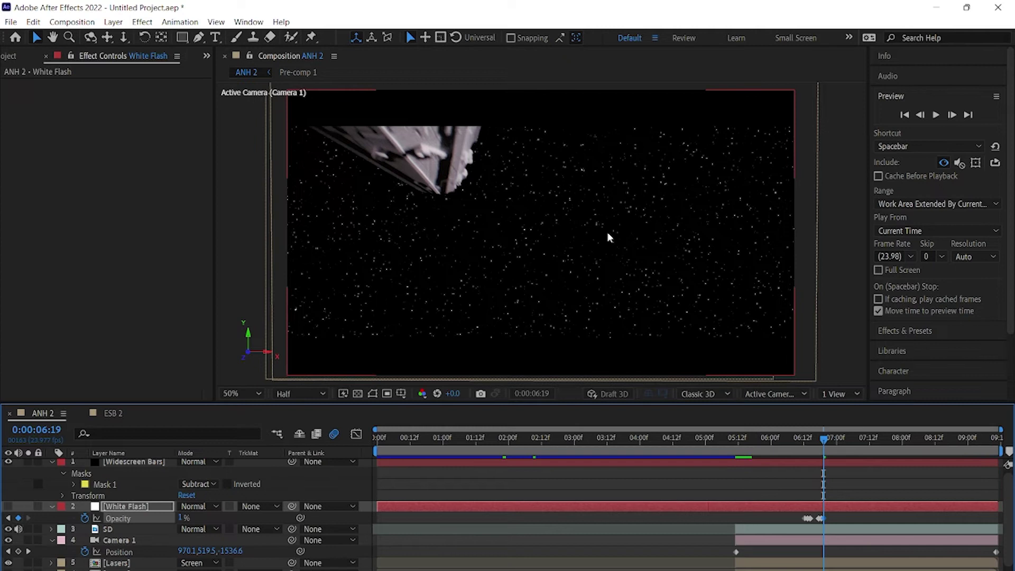
{"action": "key", "text": "space"}
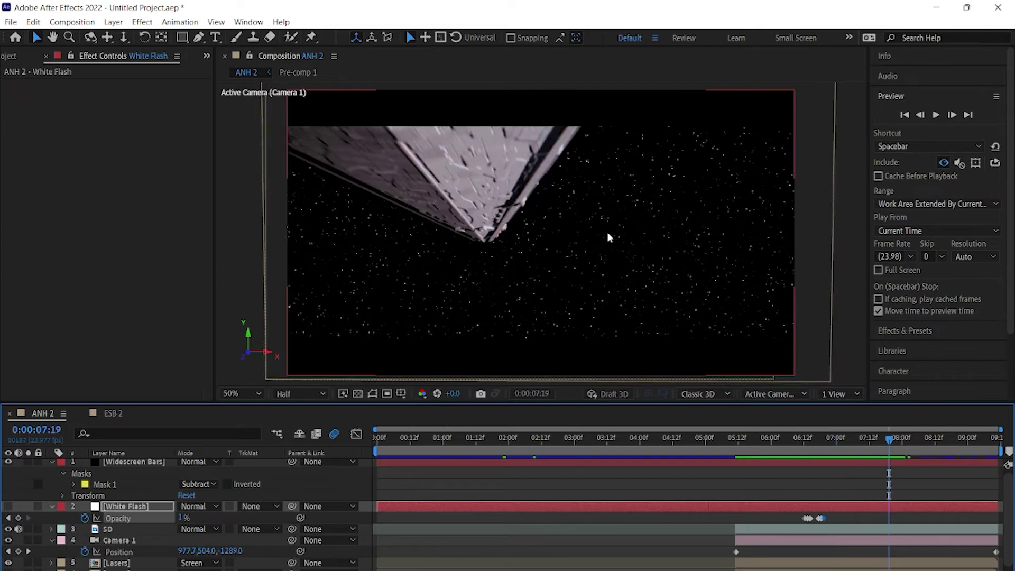
{"action": "key", "text": "Page_Down"}
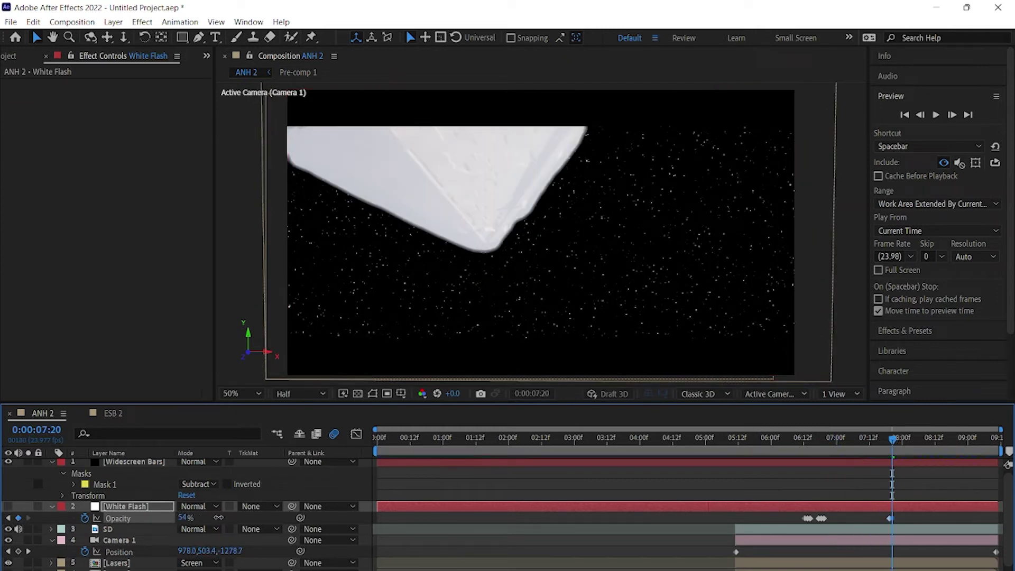
- Flash White Flash Opacity to 100% at 07:20, then back to 0% at 08:03
{"action": "left_click", "coordinate": [8, 505]}
{"action": "mouse_move", "coordinate": [185, 517]}
{"action": "left_mouse_down"}
{"action": "mouse_move", "coordinate": [232, 506]}
{"action": "mouse_move", "coordinate": [159, 520]}
{"action": "left_mouse_up"}
{"action": "key", "text": "Page_Down"}
{"action": "key", "text": "space"}
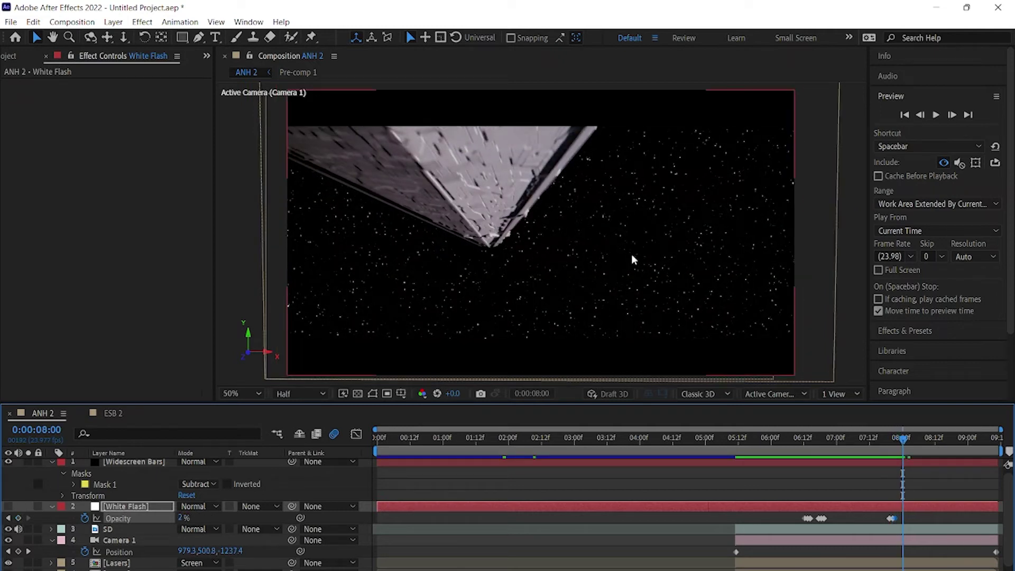
{"action": "key", "text": "Page_Up"}
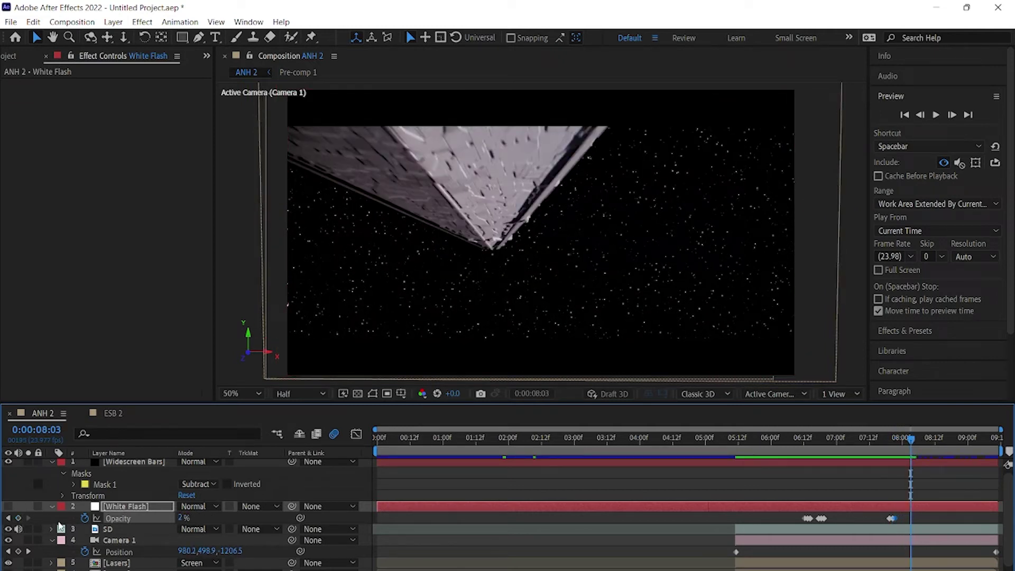
{"action": "left_click_drag", "start_coordinate": [182, 518], "coordinate": [173, 516]}
{"action": "key", "text": "Page_Down"}
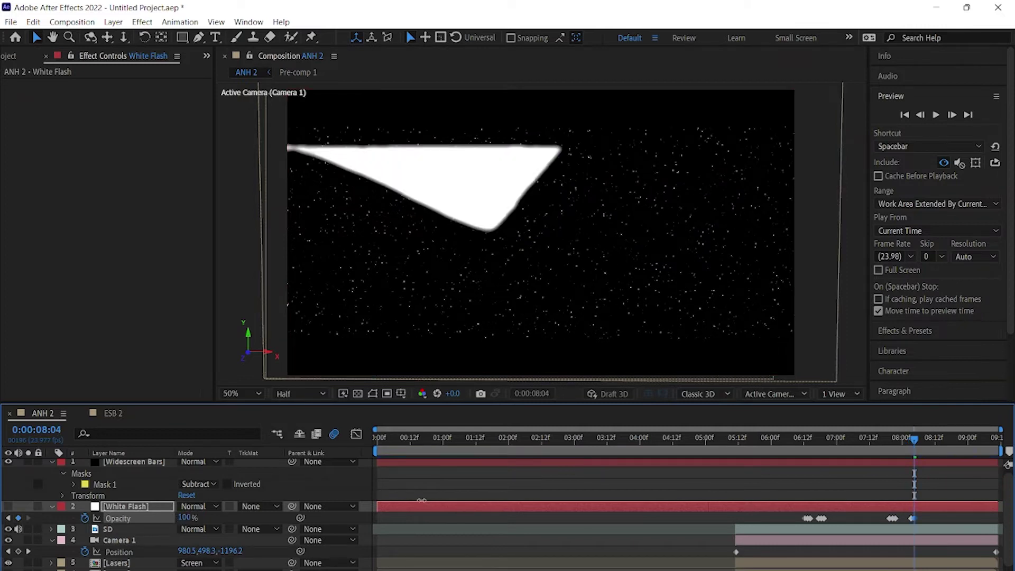
{"action": "key", "text": "space"}
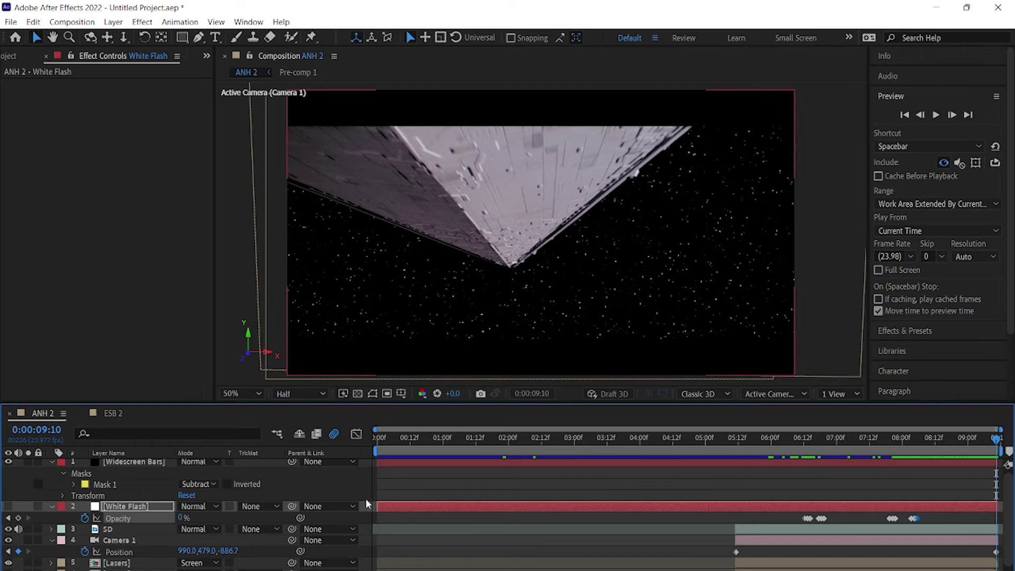
- Trim the White Flash layer to start later and review playback from 05:19
{"action": "left_click_drag", "start_coordinate": [376, 506], "coordinate": [663, 510]}
{"action": "left_click_drag", "start_coordinate": [745, 444], "coordinate": [758, 444]}
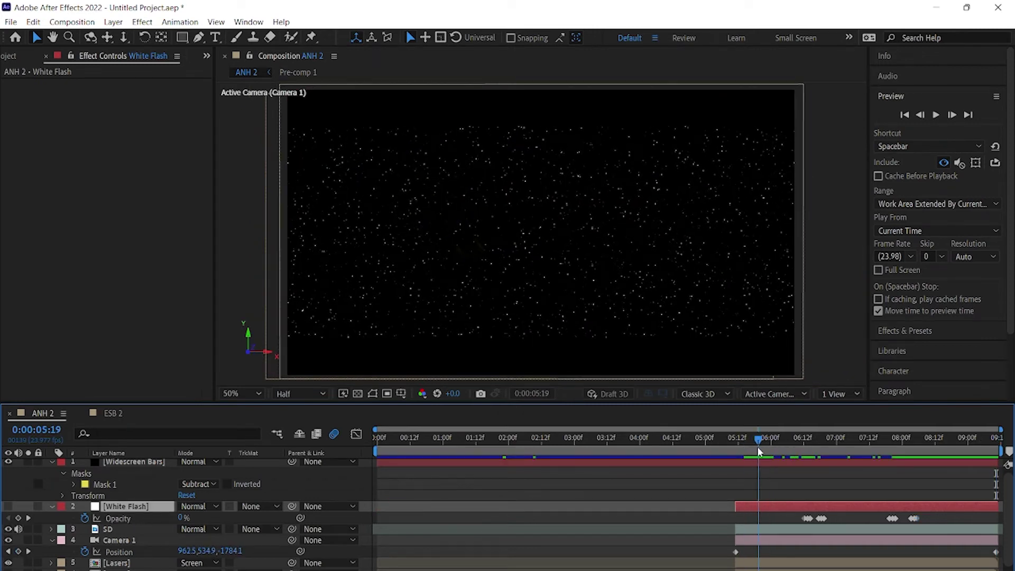
{"action": "key", "text": "space"}
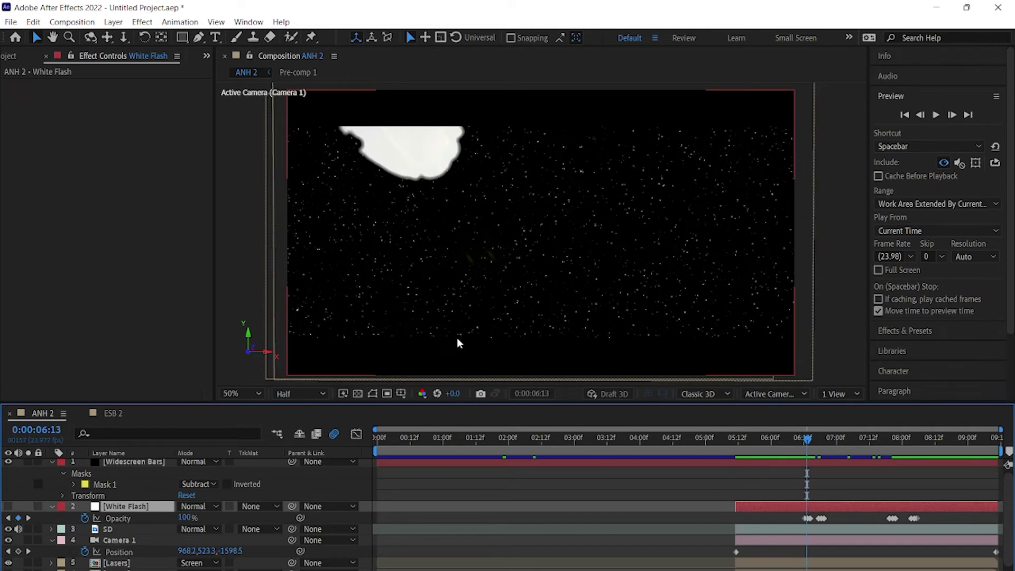
- Paste a full-opacity flash keyframe at 06:03 and preview the new flash timing
{"action": "left_click_drag", "start_coordinate": [825, 444], "coordinate": [779, 444]}
{"action": "scroll", "coordinate": [687, 507], "scroll_direction": "down", "scroll_amount": 3}
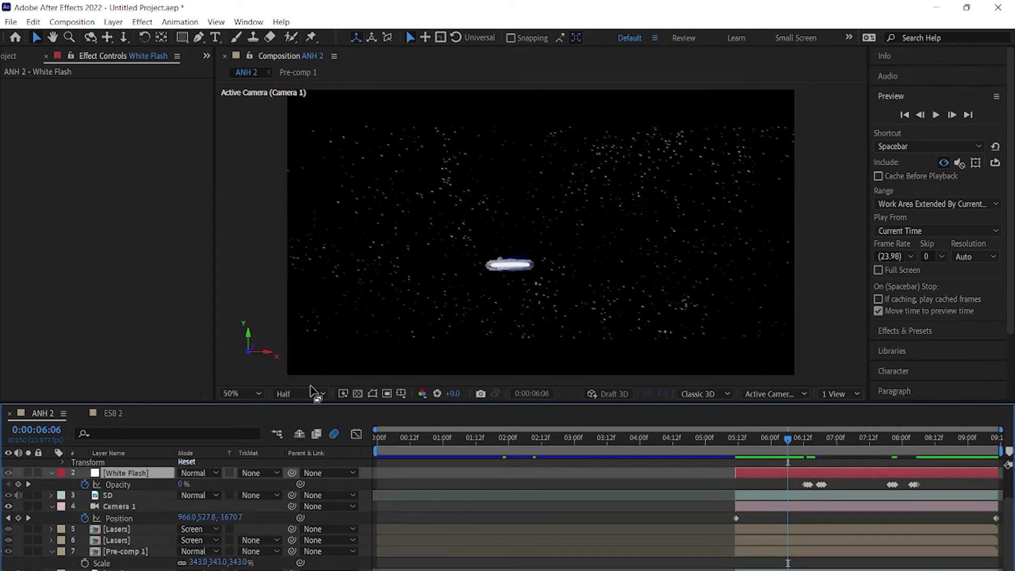
{"action": "key", "text": "ctrl+v"}
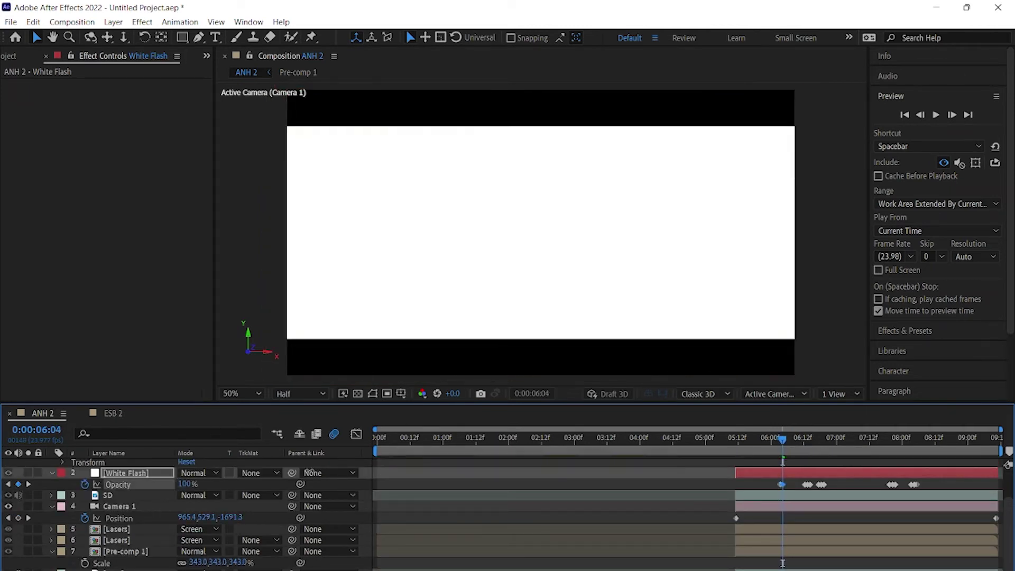
{"action": "key", "text": "Page_Down"}
{"action": "key", "text": "Page_Down"}
{"action": "key", "text": "space"}
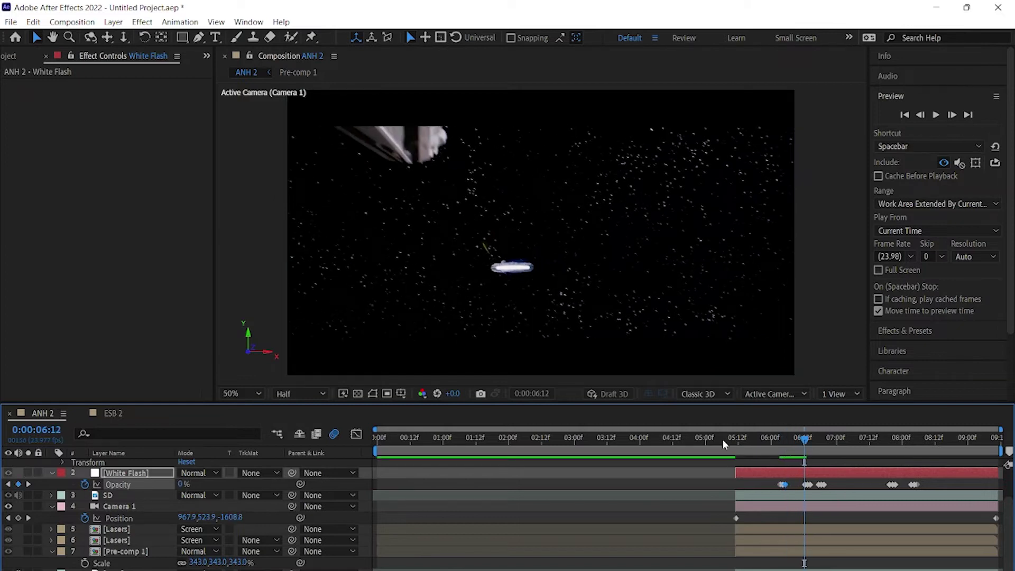
{"action": "key", "text": "space"}
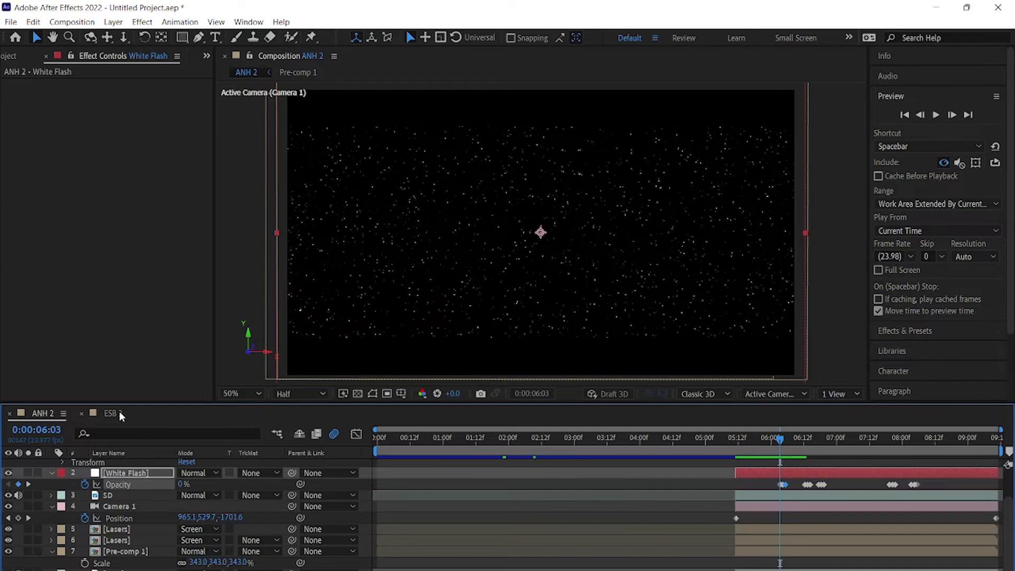
- Start the ESB footage layer at 5:11 in the composition and rename it Falcon
{"action": "left_click", "coordinate": [119, 412]}
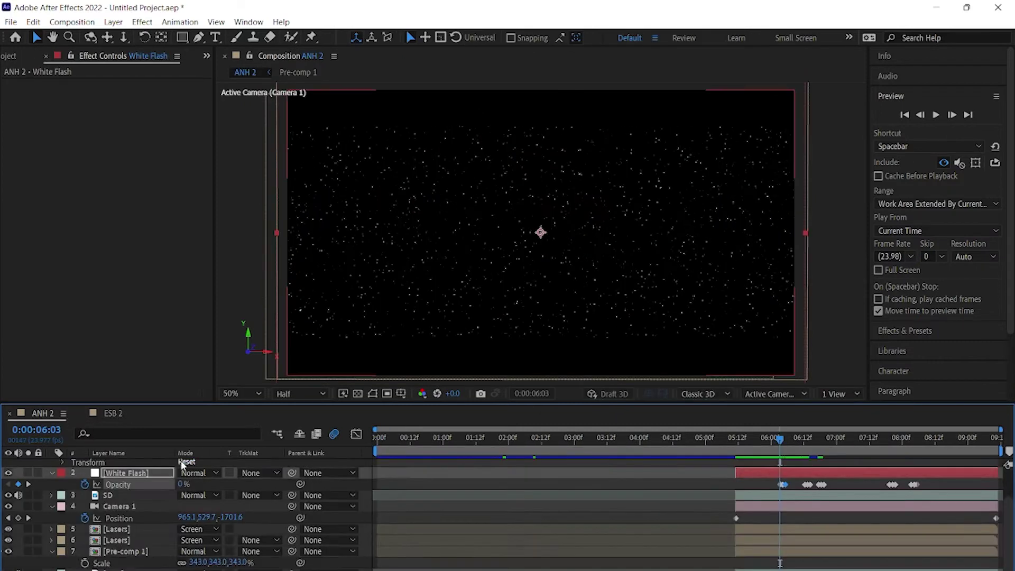
{"action": "key", "text": "j"}
{"action": "key", "text": "bracketleft"}
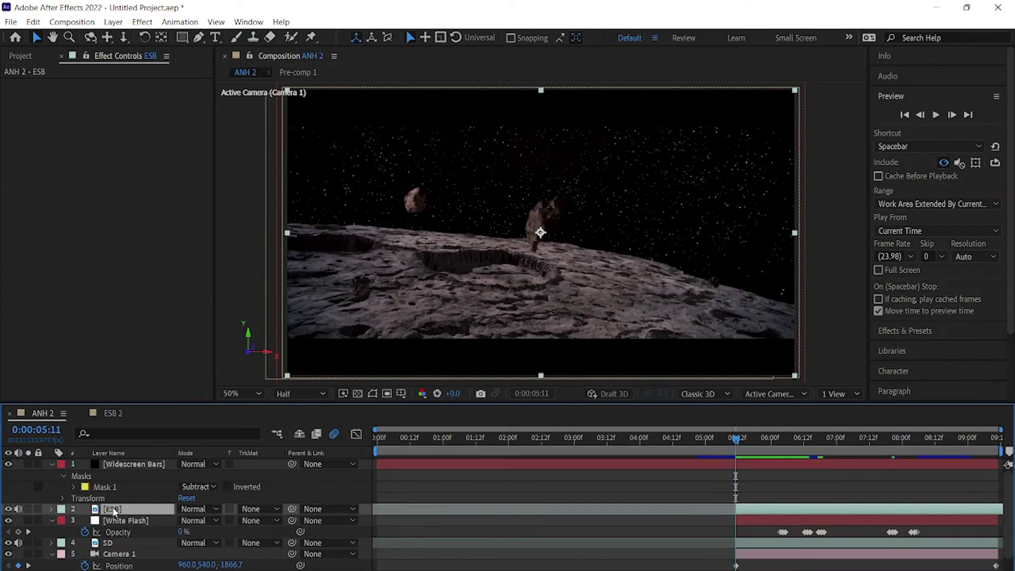
{"action": "key", "text": "Return"}
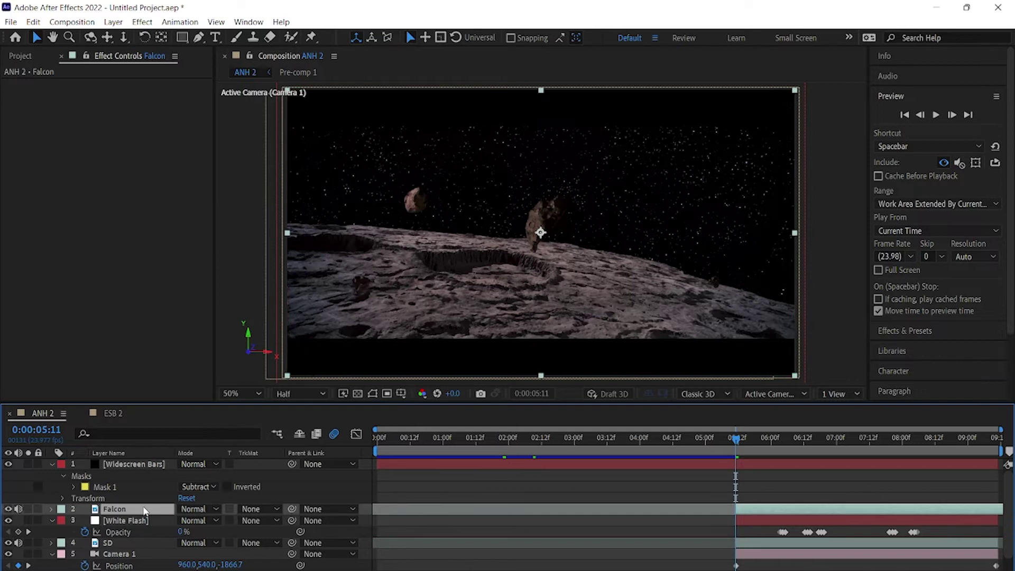
- Open the Falcon layer in its own Layer viewer with the Roto Brush ready
{"action": "key", "text": "Page_Down"}
{"action": "key", "text": "Page_Down"}
{"action": "key", "text": "Page_Down"}
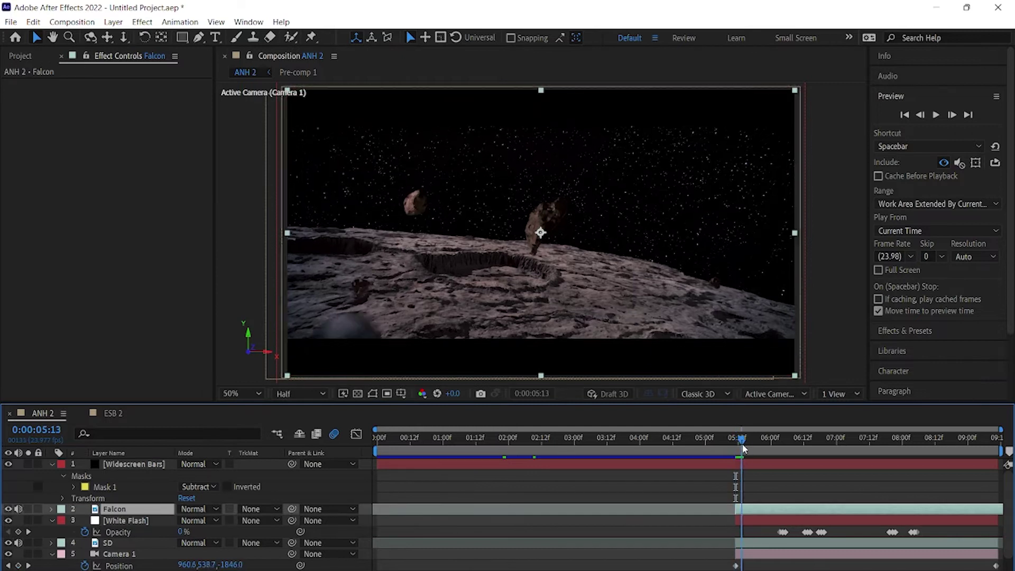
{"action": "double_click", "coordinate": [444, 233]}
{"action": "left_click", "coordinate": [372, 56]}
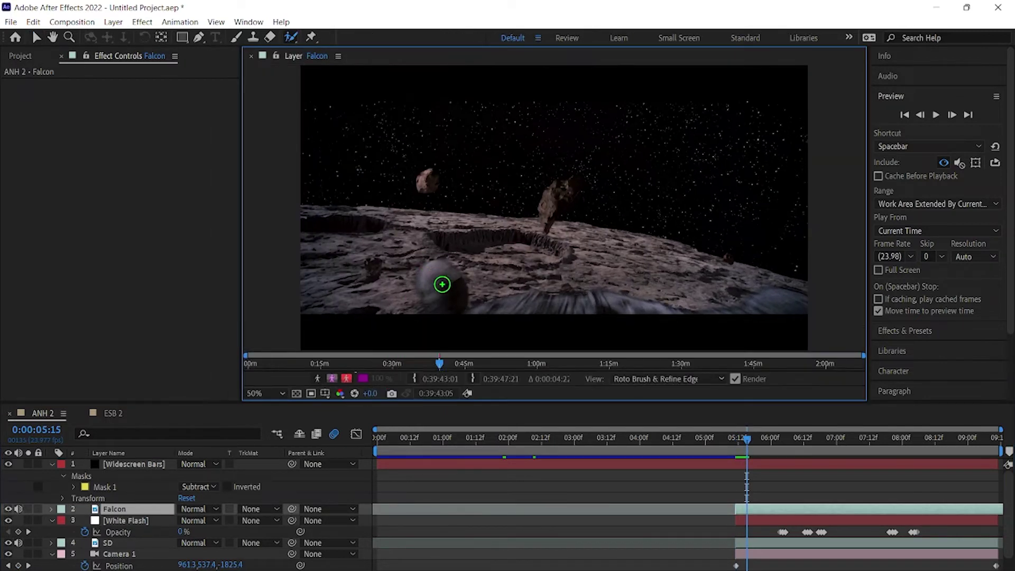
- Paint an initial Roto Brush matte across the Falcon's hull, subtract a stray area, and enable motion blur
{"action": "left_click_drag", "start_coordinate": [442, 281], "coordinate": [534, 299]}
{"action": "left_click_drag", "start_coordinate": [638, 301], "coordinate": [783, 297]}
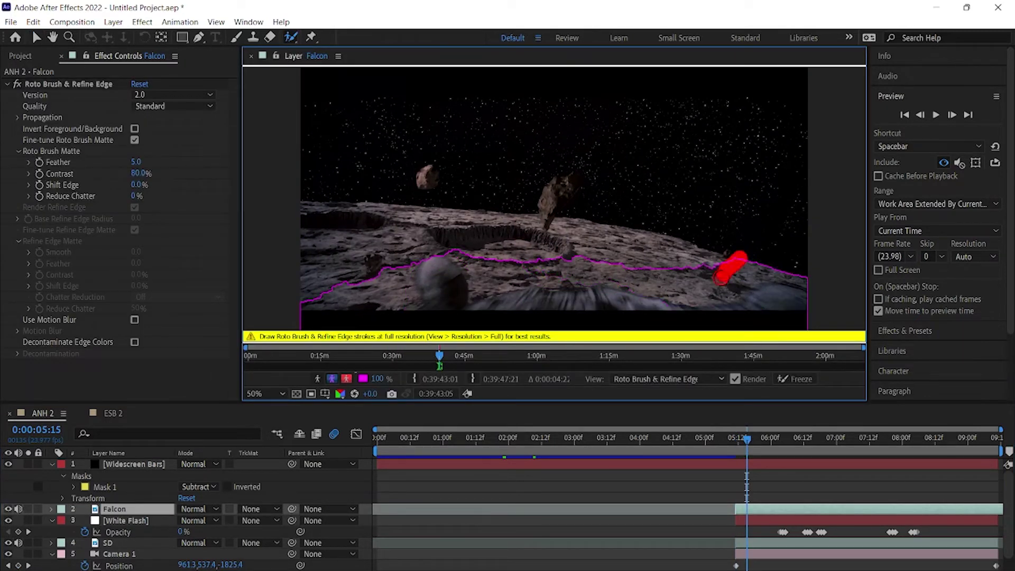
{"action": "left_click_drag", "start_coordinate": [426, 287], "coordinate": [404, 297]}
{"action": "left_click", "coordinate": [135, 319]}
{"action": "scroll", "coordinate": [566, 236], "scroll_direction": "up", "scroll_amount": 1}
{"action": "scroll", "coordinate": [564, 244], "scroll_direction": "up", "scroll_amount": 1}
- Subtract the bump, background along the left edge, and ground from the Falcon matte
{"action": "left_click_drag", "start_coordinate": [566, 260], "coordinate": [539, 279]}
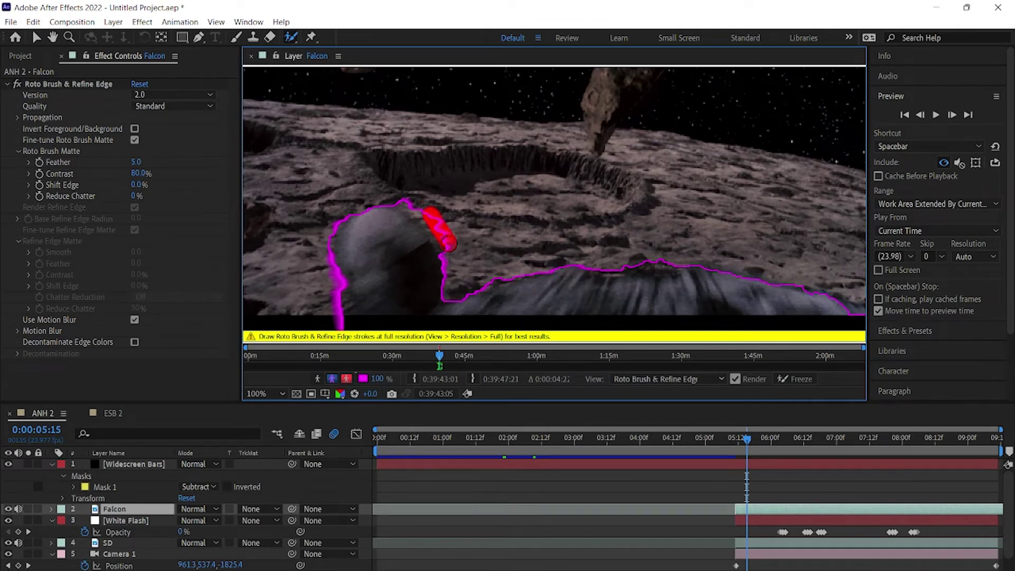
{"action": "scroll", "coordinate": [416, 211], "scroll_direction": "down", "scroll_amount": 3}
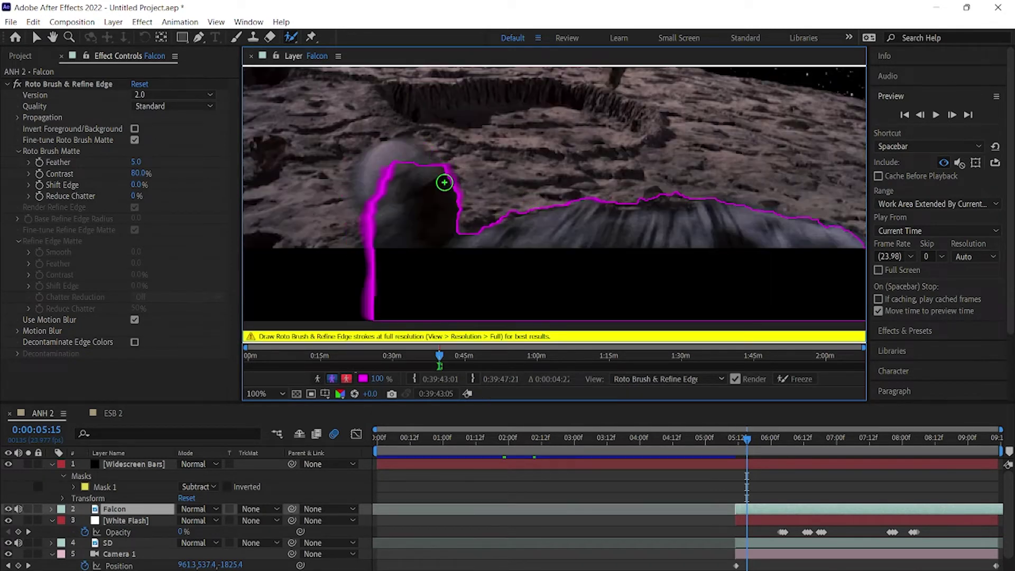
{"action": "scroll", "coordinate": [333, 179], "scroll_direction": "right", "scroll_amount": 4}
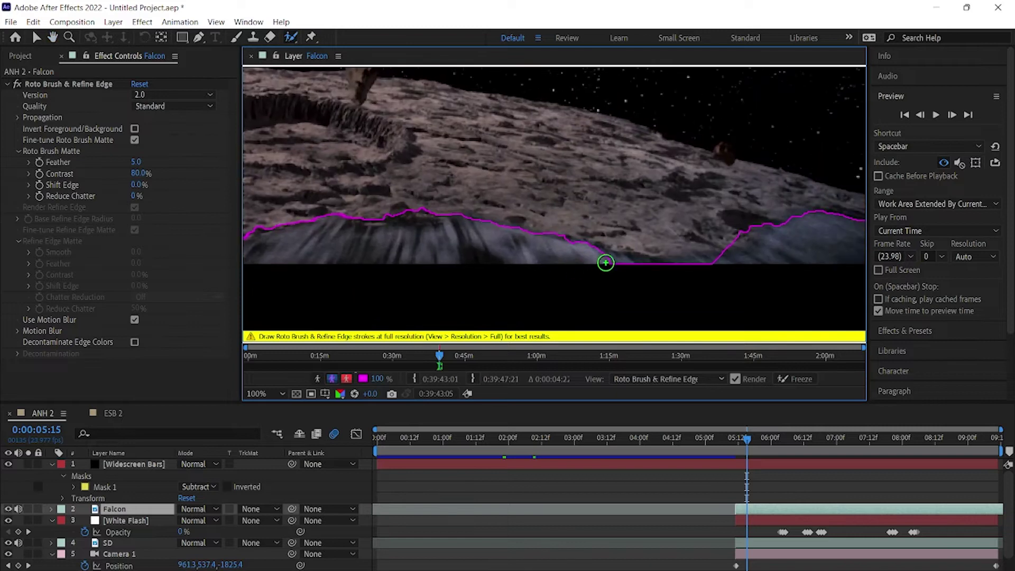
{"action": "scroll", "coordinate": [465, 213], "scroll_direction": "down", "scroll_amount": 2}
{"action": "key", "text": "Page_Up"}
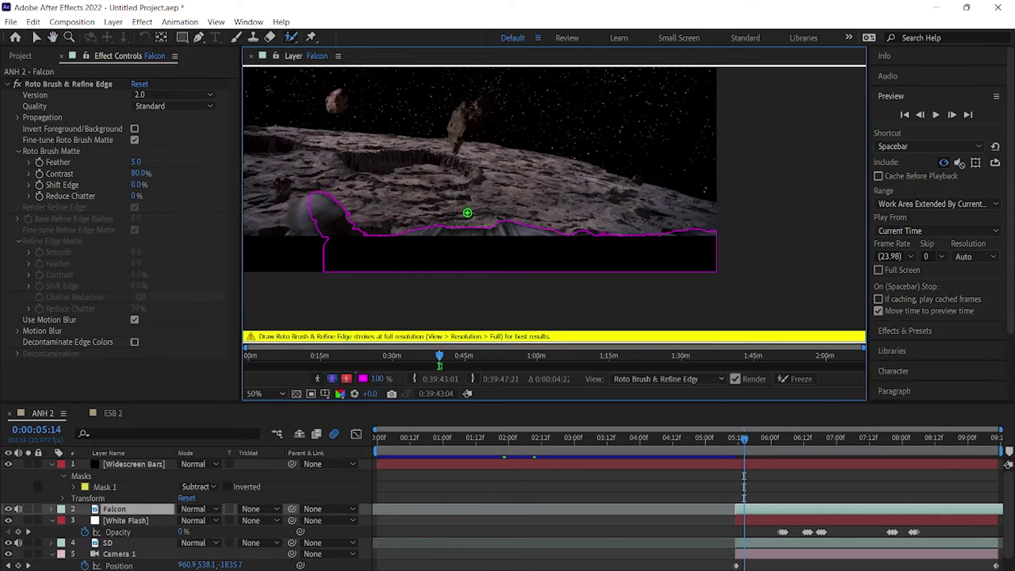
{"action": "scroll", "coordinate": [290, 206], "scroll_direction": "up", "scroll_amount": 2}
{"action": "left_click_drag", "start_coordinate": [418, 165], "coordinate": [311, 245]}
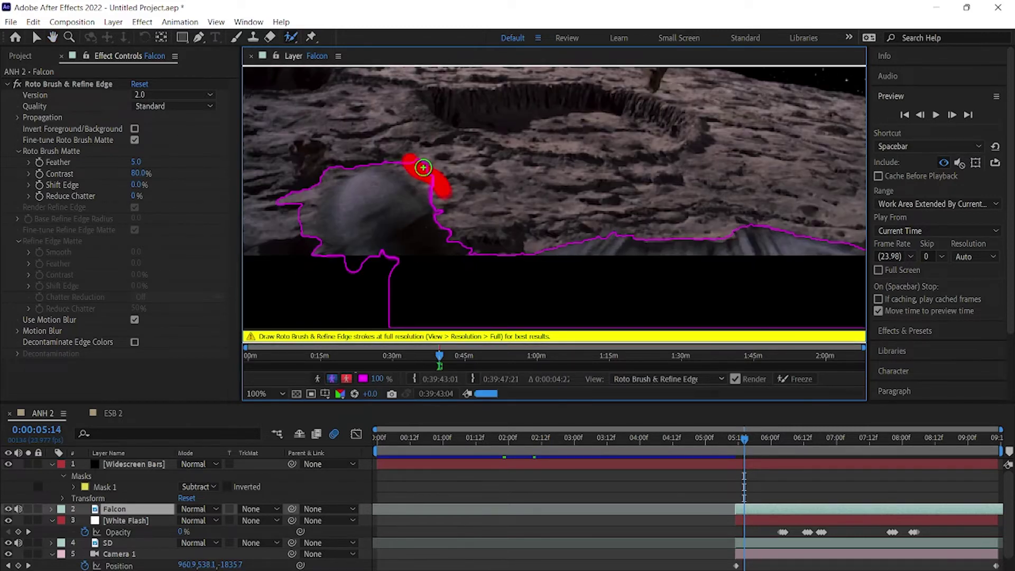
{"action": "left_click_drag", "start_coordinate": [317, 247], "coordinate": [301, 256]}
{"action": "left_click_drag", "start_coordinate": [414, 242], "coordinate": [427, 254]}
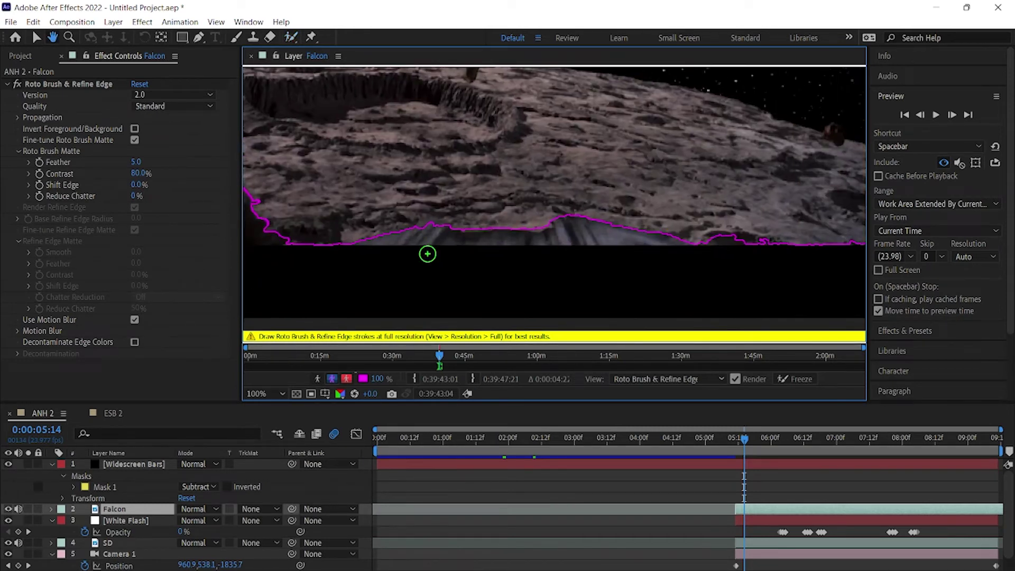
{"action": "left_click_drag", "start_coordinate": [742, 240], "coordinate": [745, 241]}
- Add the ship's rounded top at 5:13, then propagate the matte forward to 5:15
{"action": "key", "text": "Page_Up"}
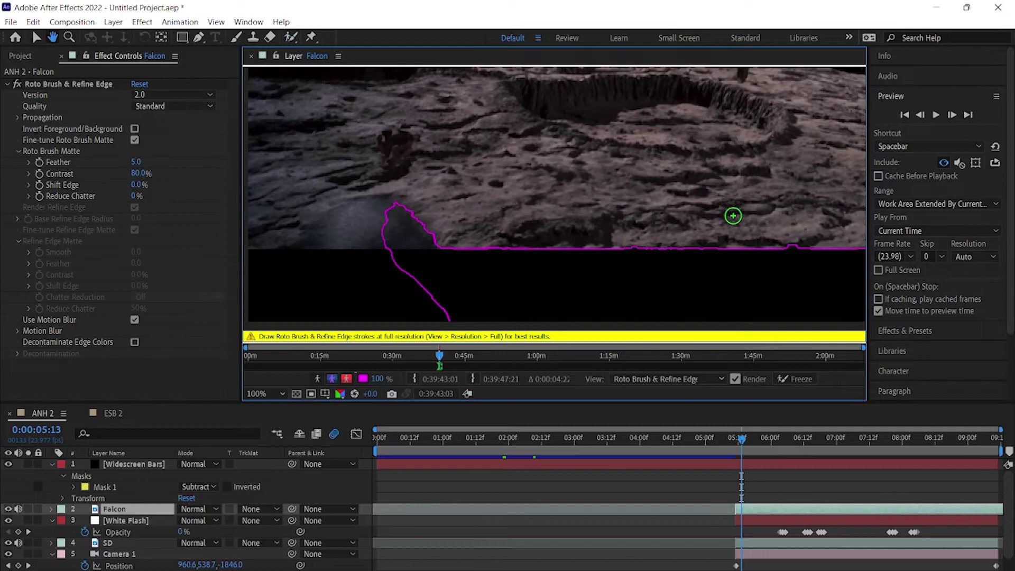
{"action": "left_click_drag", "start_coordinate": [352, 191], "coordinate": [306, 210]}
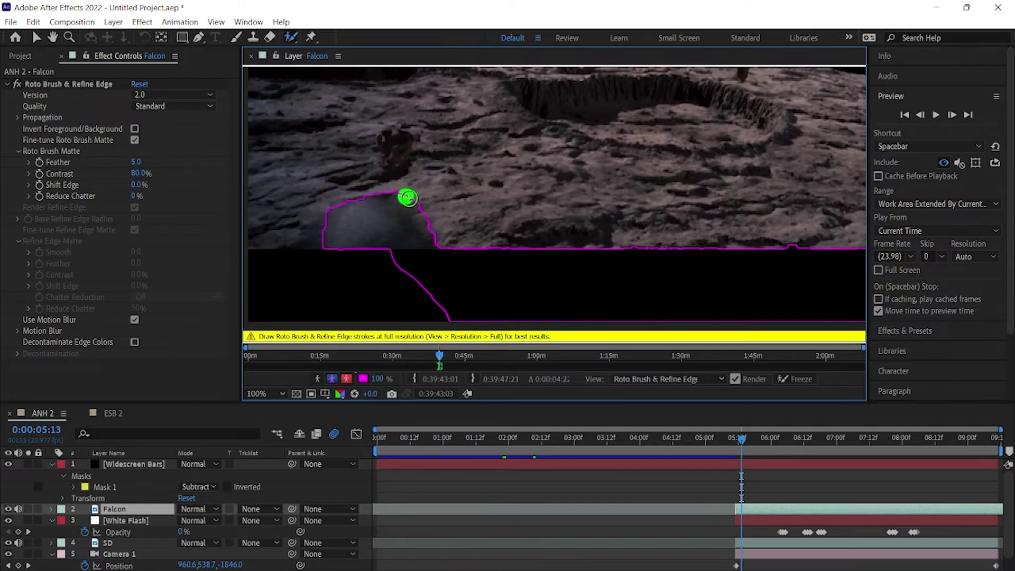
{"action": "key", "text": "Page_Up"}
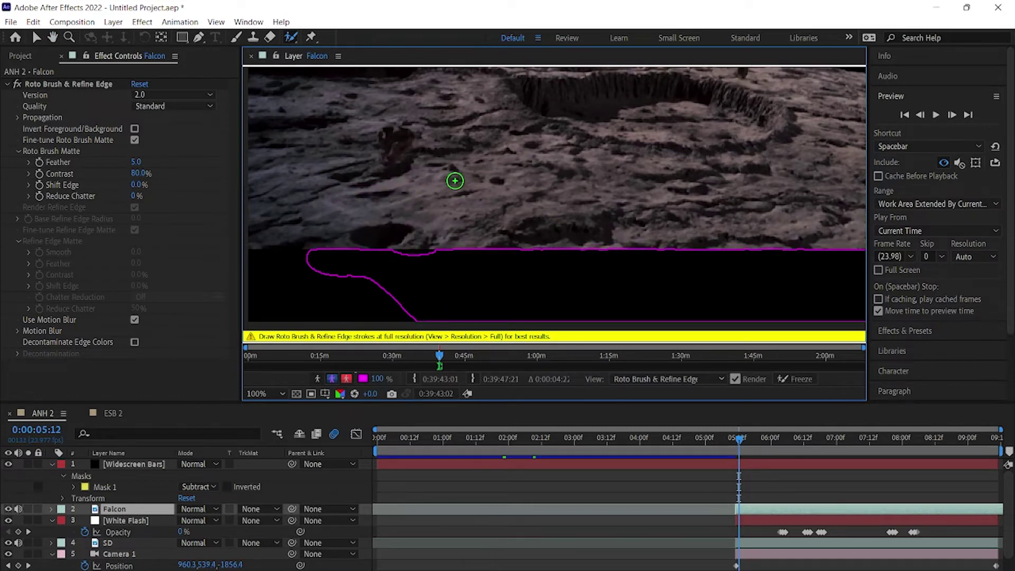
{"action": "key", "text": "Page_Down"}
{"action": "key", "text": "Page_Down"}
{"action": "key", "text": "Page_Down"}
{"action": "scroll", "coordinate": [484, 185], "scroll_direction": "down", "scroll_amount": 2}
{"action": "left_click_drag", "start_coordinate": [484, 185], "coordinate": [449, 197]}
{"action": "key", "text": "Page_Down"}
{"action": "scroll", "coordinate": [443, 210], "scroll_direction": "up", "scroll_amount": 2}
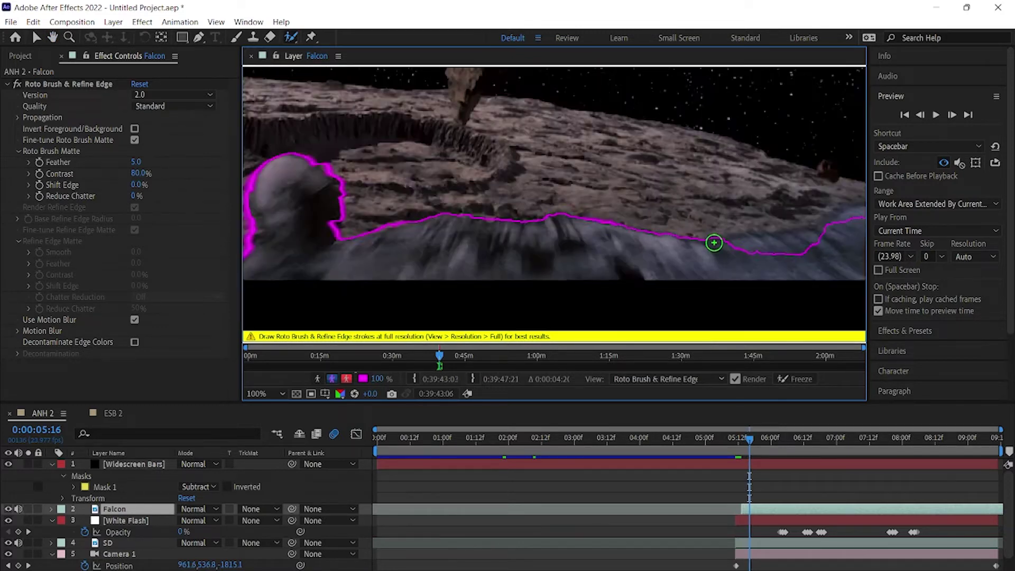
- Correct the matte along the ridge and lower edge on frames 5:15 through 5:19
{"action": "left_click_drag", "start_coordinate": [587, 248], "coordinate": [645, 237]}
{"action": "left_click_drag", "start_coordinate": [742, 212], "coordinate": [716, 219]}
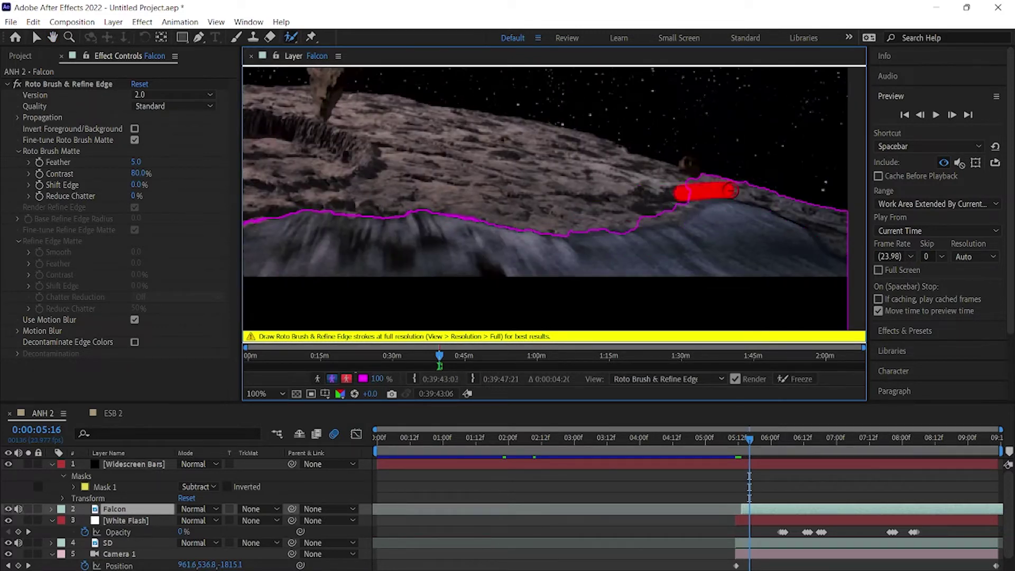
{"action": "scroll", "coordinate": [594, 224], "scroll_direction": "down", "scroll_amount": 2}
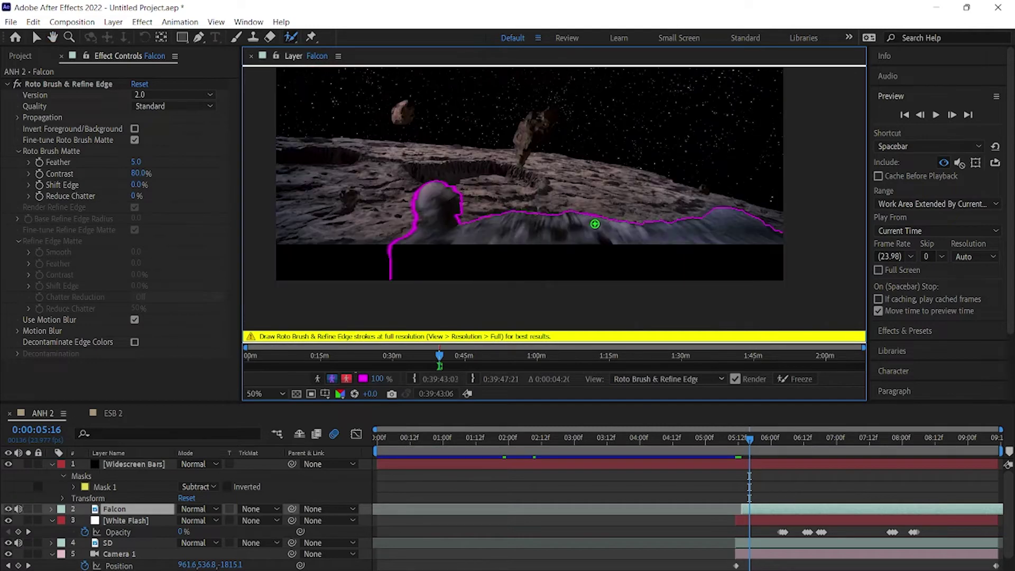
{"action": "key", "text": "Page_Down"}
{"action": "scroll", "coordinate": [731, 228], "scroll_direction": "up", "scroll_amount": 2}
{"action": "left_click_drag", "start_coordinate": [723, 219], "coordinate": [705, 225]}
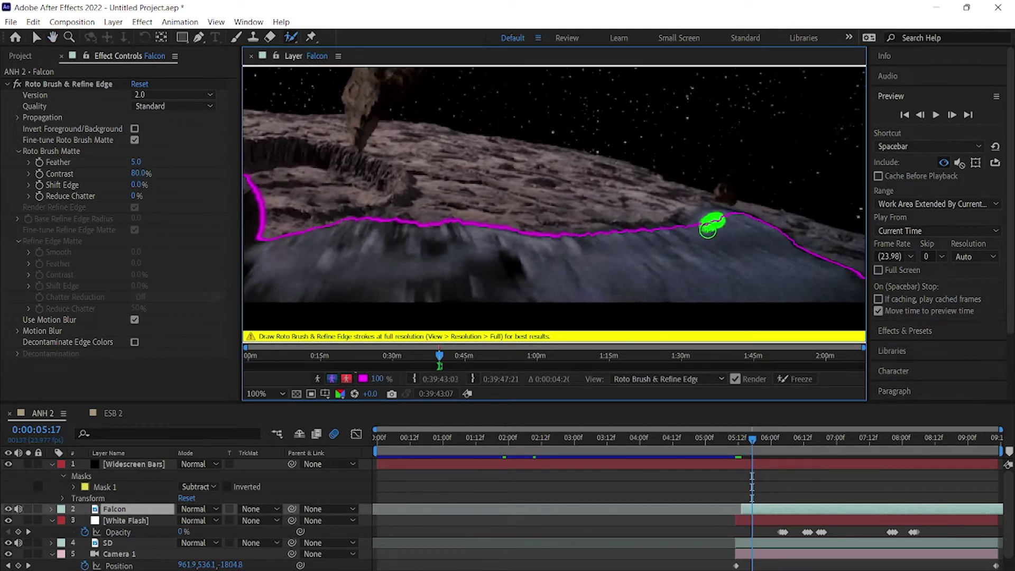
{"action": "mouse_move", "coordinate": [524, 266]}
{"action": "left_mouse_down"}
{"action": "mouse_move", "coordinate": [555, 220]}
{"action": "mouse_move", "coordinate": [396, 263]}
{"action": "left_mouse_up"}
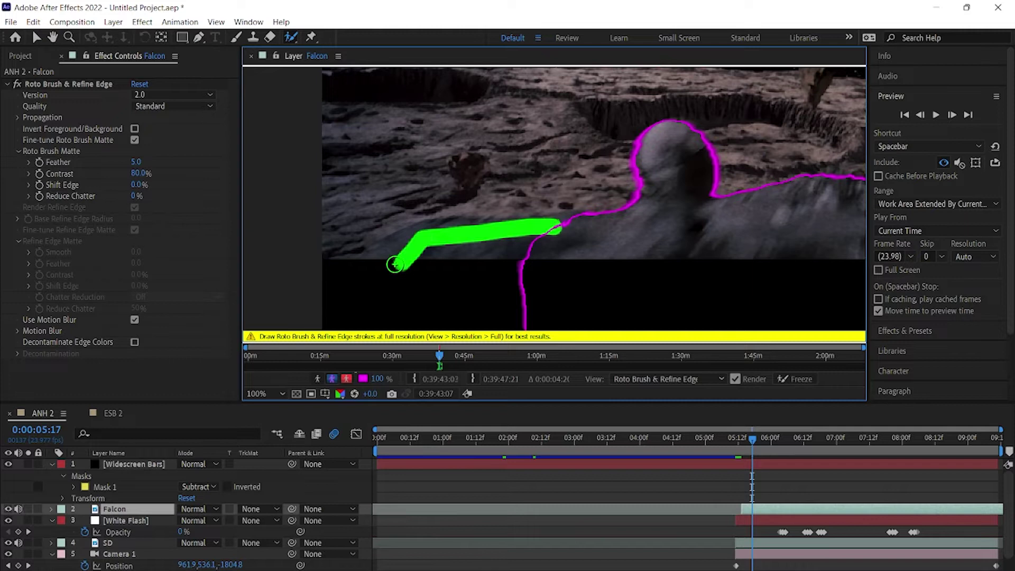
{"action": "scroll", "coordinate": [360, 231], "scroll_direction": "down", "scroll_amount": 2}
{"action": "key", "text": "Page_Down"}
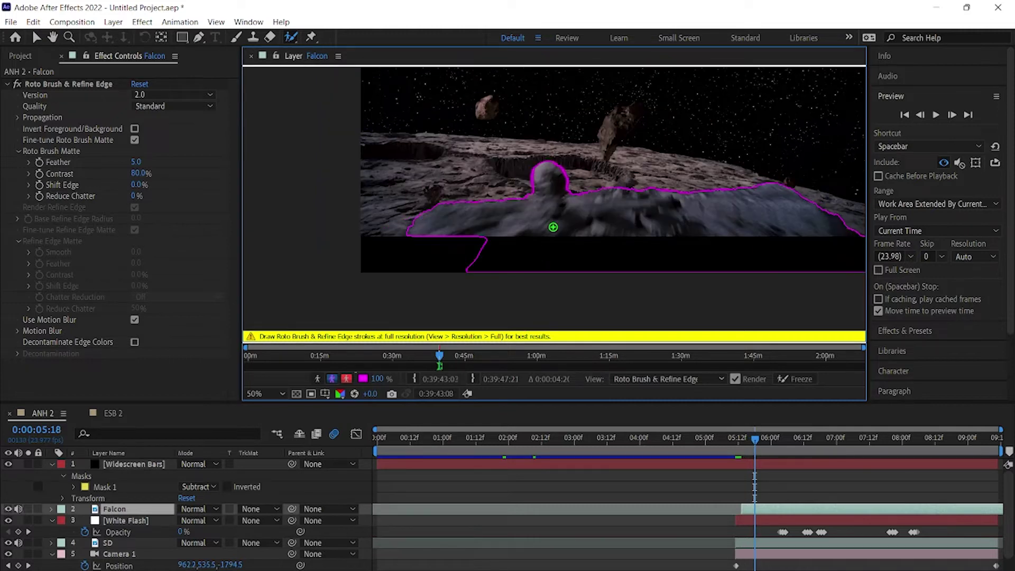
{"action": "key", "text": "Page_Down"}
{"action": "key", "text": "Page_Down"}
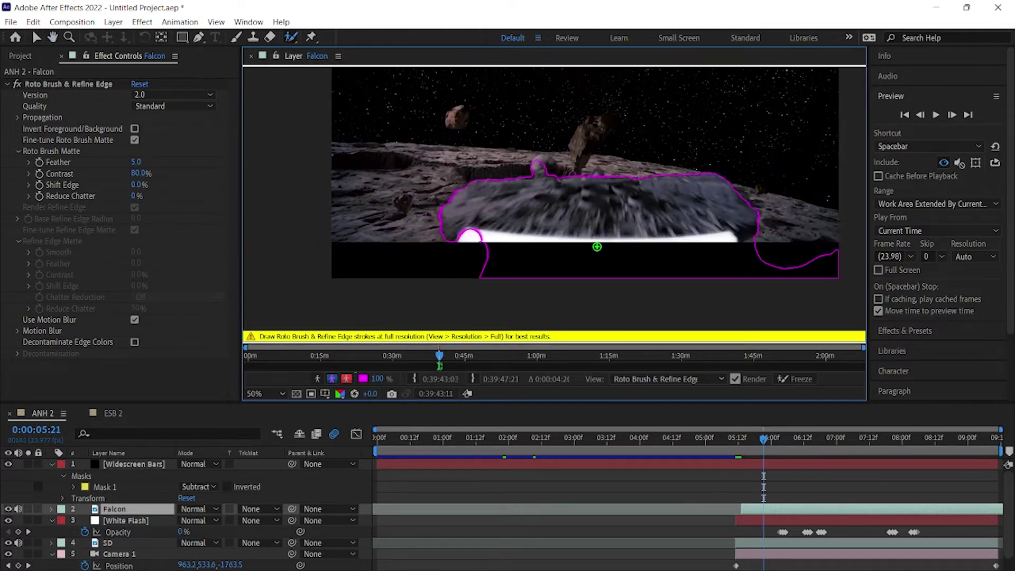
{"action": "scroll", "coordinate": [707, 217], "scroll_direction": "up", "scroll_amount": 2}
{"action": "left_click_drag", "start_coordinate": [362, 163], "coordinate": [598, 160]}
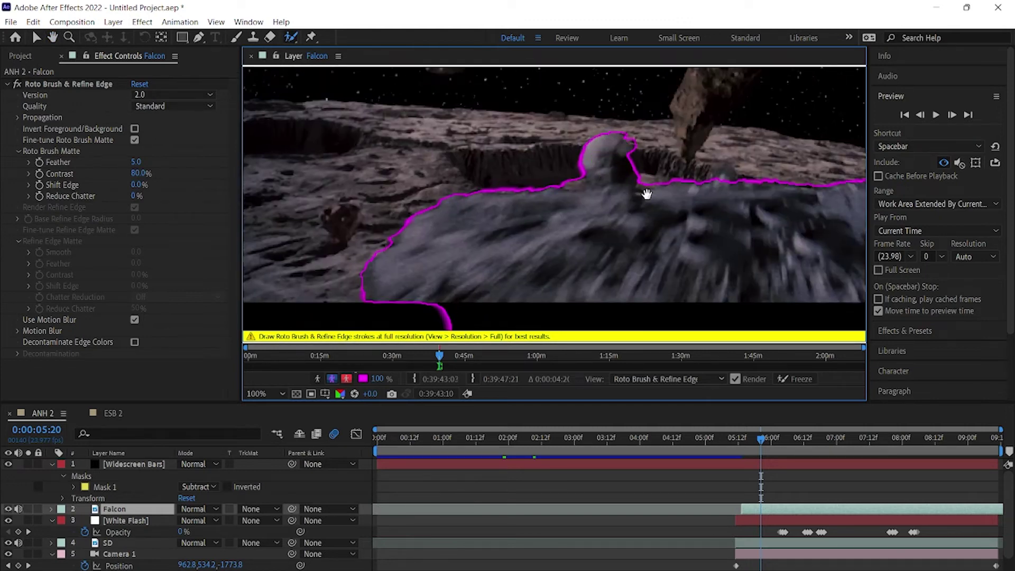
- On frames 5:23–6:00, subtract the black bar and add the ship's dark underside to the matte
{"action": "scroll", "coordinate": [527, 189], "scroll_direction": "down", "scroll_amount": 2}
{"action": "key", "text": "Page_Down"}
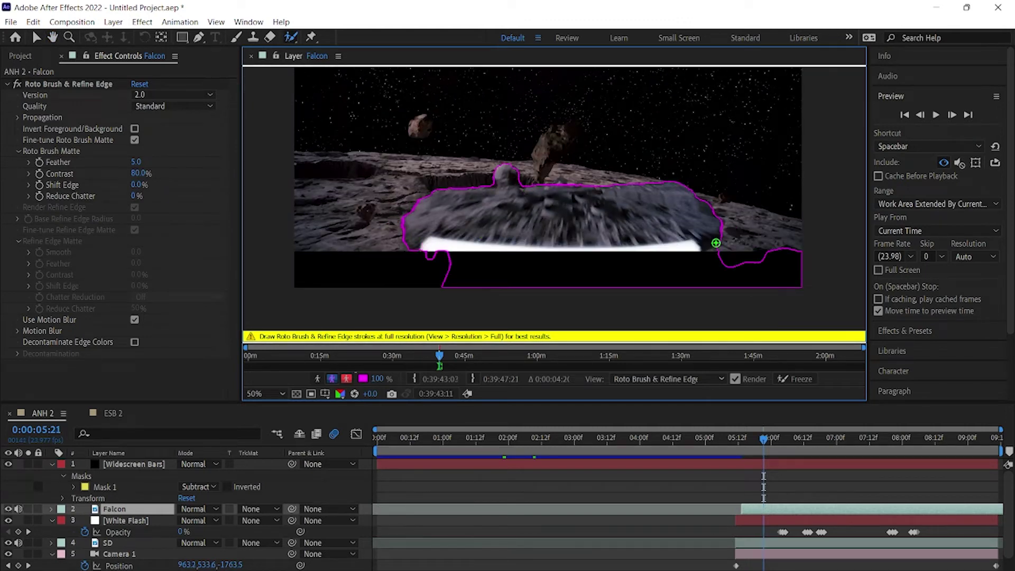
{"action": "key", "text": "Page_Down"}
{"action": "key", "text": "Page_Down"}
{"action": "key", "text": "Page_Down"}
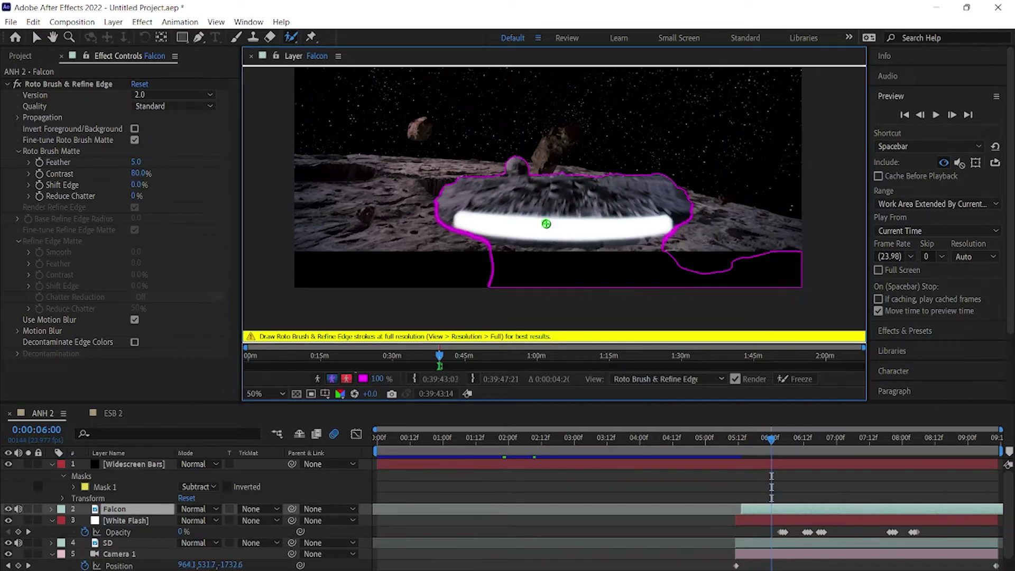
{"action": "left_click_drag", "start_coordinate": [505, 242], "coordinate": [467, 247]}
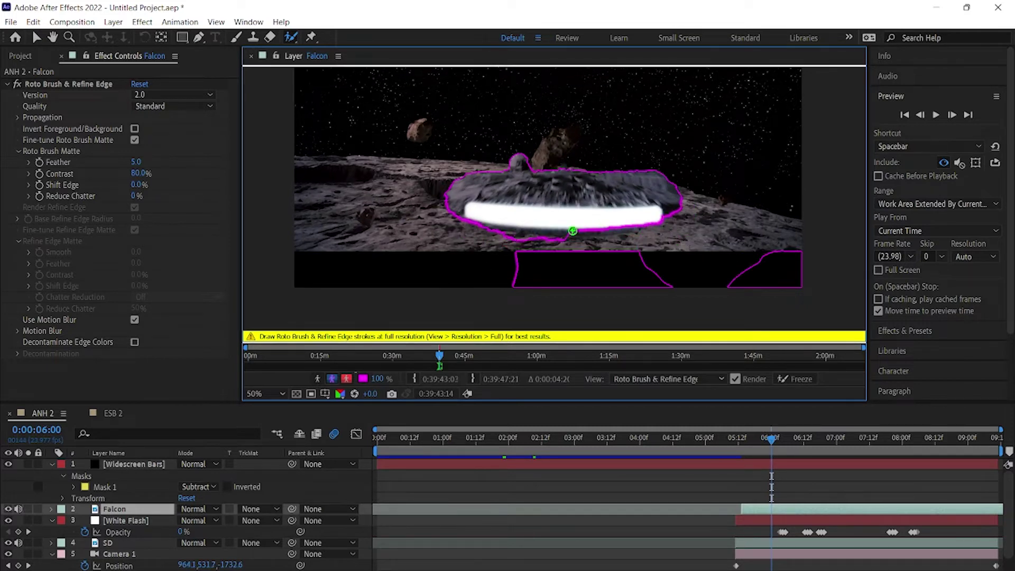
{"action": "scroll", "coordinate": [573, 231], "scroll_direction": "up", "scroll_amount": 2}
{"action": "left_click_drag", "start_coordinate": [440, 268], "coordinate": [552, 276]}
{"action": "key", "text": "Page_Up"}
{"action": "mouse_move", "coordinate": [409, 302]}
{"action": "left_mouse_down"}
{"action": "mouse_move", "coordinate": [529, 309]}
{"action": "mouse_move", "coordinate": [773, 290]}
{"action": "left_mouse_up"}
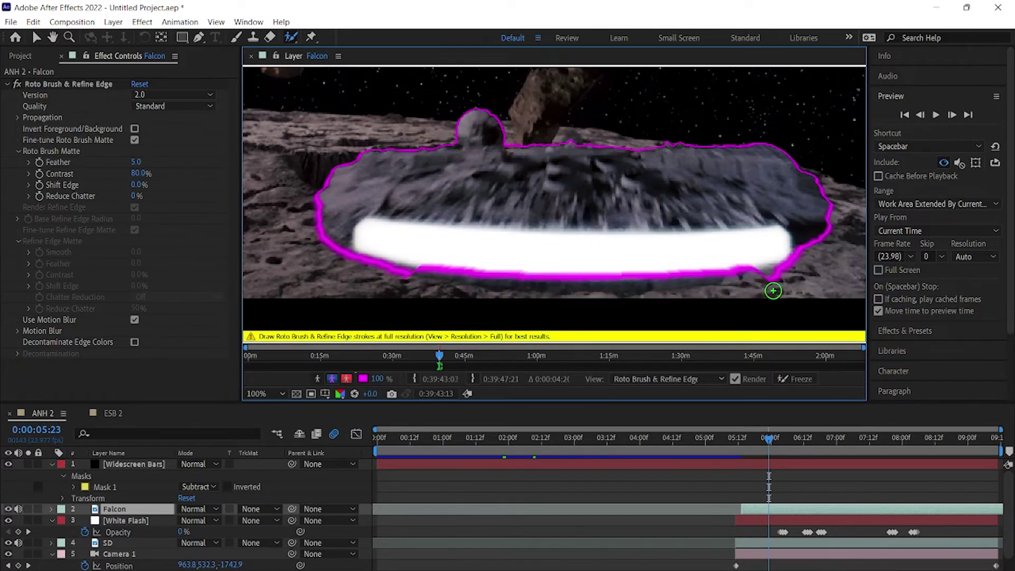
{"action": "left_click_drag", "start_coordinate": [714, 279], "coordinate": [459, 273]}
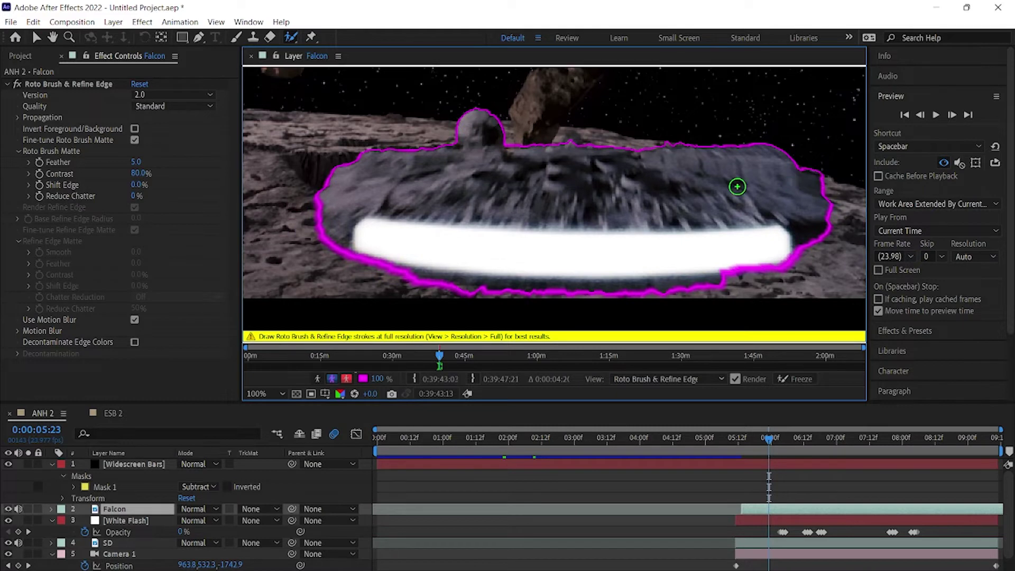
- Propagate the Falcon matte through later frames out to 8:04
{"action": "key", "text": "Page_Down"}
{"action": "key", "text": "Page_Down"}
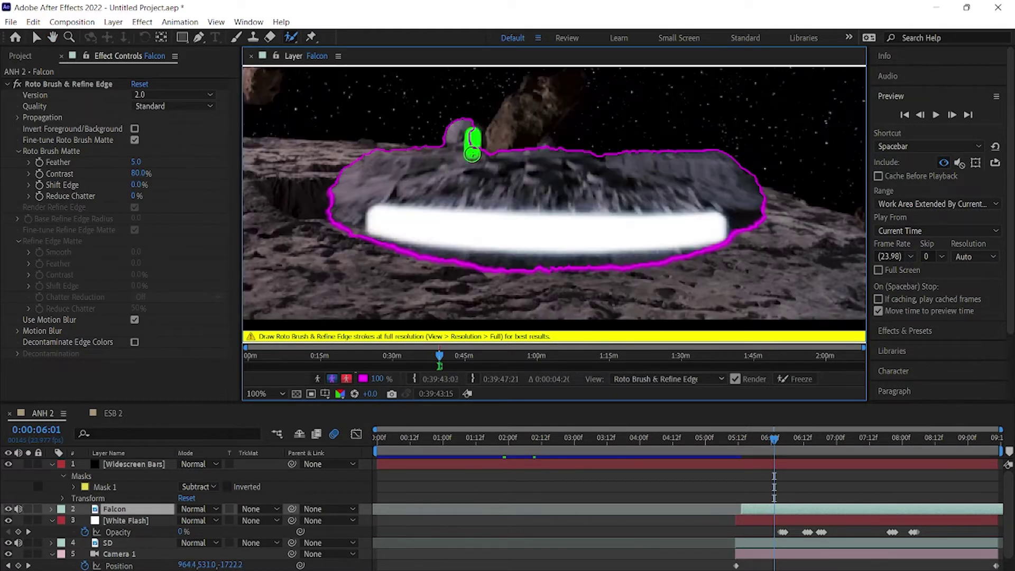
{"action": "key", "text": "Page_Up"}
{"action": "scroll", "coordinate": [573, 147], "scroll_direction": "down", "scroll_amount": 1}
{"action": "key", "text": "Page_Down"}
{"action": "key", "text": "Page_Down"}
{"action": "key", "text": "Page_Down"}
{"action": "key", "text": "Page_Down"}
{"action": "key", "text": "Page_Down"}
{"action": "key", "text": "Page_Down"}
{"action": "key", "text": "Page_Down"}
{"action": "key", "text": "Page_Down"}
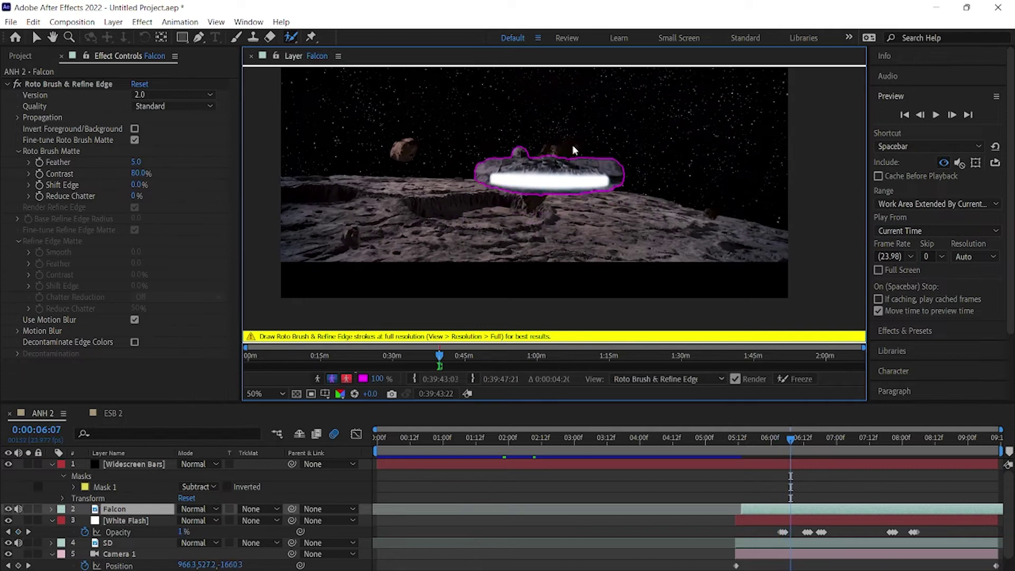
{"action": "key", "text": "Page_Down"}
{"action": "key", "text": "Page_Down"}
{"action": "key", "text": "Page_Down"}
{"action": "key", "text": "Page_Down"}
{"action": "key", "text": "Page_Down"}
{"action": "key", "text": "Page_Down"}
{"action": "key", "text": "Page_Down"}
{"action": "key", "text": "Page_Down"}
{"action": "key", "text": "Page_Down"}
{"action": "key", "text": "Page_Down"}
{"action": "key", "text": "Page_Down"}
{"action": "key", "text": "Page_Down"}
{"action": "key", "text": "Page_Down"}
{"action": "key", "text": "Page_Down"}
{"action": "key", "text": "Page_Down"}
{"action": "key", "text": "Page_Down"}
{"action": "key", "text": "Page_Down"}
{"action": "key", "text": "Page_Down"}
{"action": "key", "text": "Page_Down"}
{"action": "key", "text": "Page_Down"}
{"action": "key", "text": "Page_Down"}
{"action": "key", "text": "Page_Down"}
{"action": "key", "text": "Page_Down"}
{"action": "key", "text": "Page_Down"}
{"action": "key", "text": "Page_Down"}
{"action": "key", "text": "Page_Down"}
{"action": "key", "text": "Page_Down"}
{"action": "key", "text": "Page_Down"}
{"action": "key", "text": "Page_Down"}
{"action": "key", "text": "Page_Down"}
{"action": "key", "text": "Page_Down"}
{"action": "key", "text": "Page_Down"}
{"action": "key", "text": "Page_Down"}
{"action": "key", "text": "Page_Down"}
{"action": "key", "text": "Page_Down"}
{"action": "key", "text": "Page_Down"}
{"action": "key", "text": "Page_Down"}
{"action": "key", "text": "Page_Down"}
{"action": "key", "text": "Page_Down"}
{"action": "key", "text": "Page_Down"}
{"action": "key", "text": "Page_Down"}
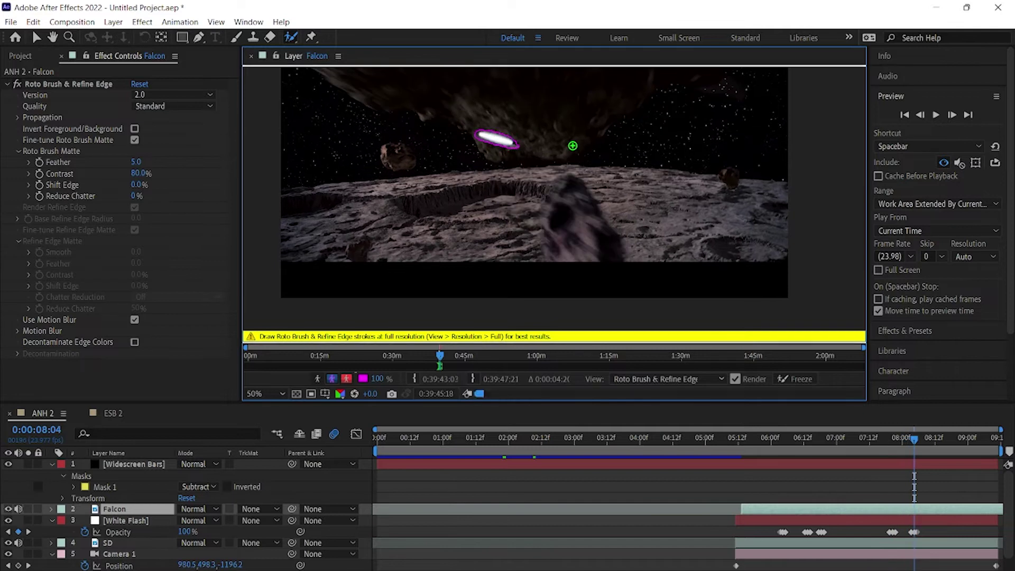
- Recheck outlines before 8:03, then zoom in and propagate the Falcon matte forward frame by frame
{"action": "scroll", "coordinate": [570, 143], "scroll_direction": "up", "scroll_amount": 4}
{"action": "key", "text": "Page_Down"}
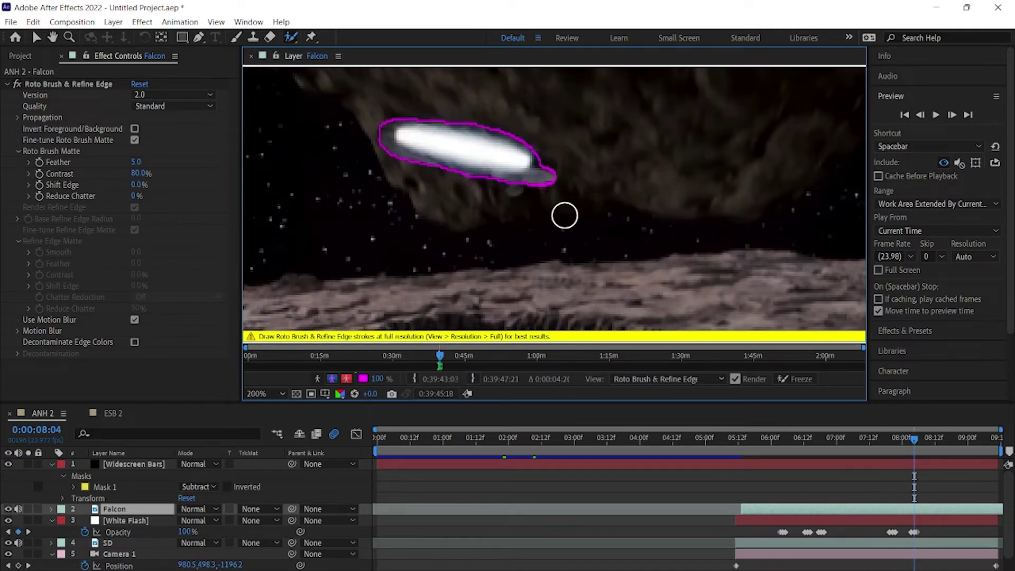
{"action": "key", "text": "Page_Up"}
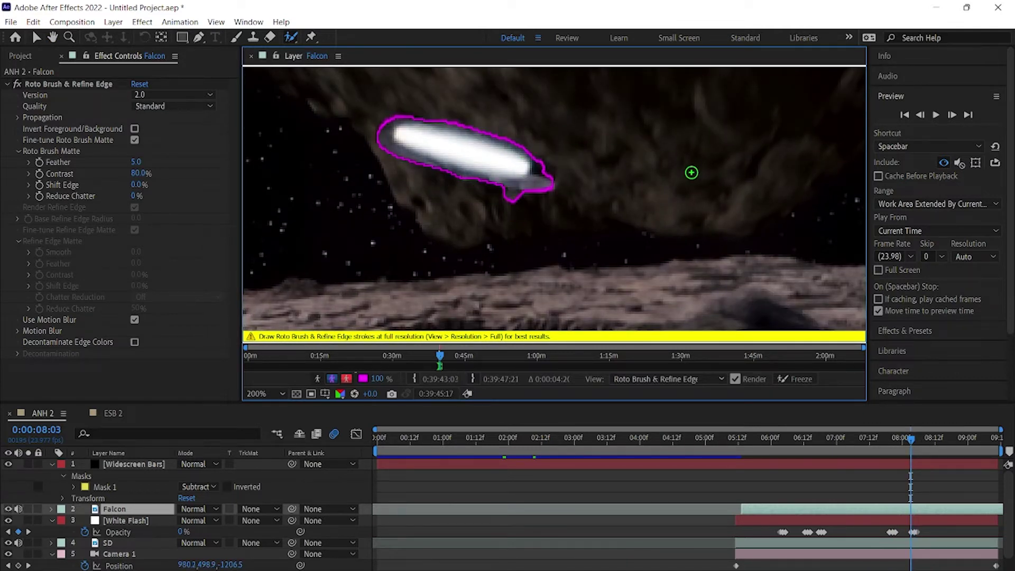
{"action": "key", "text": "Page_Up"}
{"action": "key", "text": "Page_Up"}
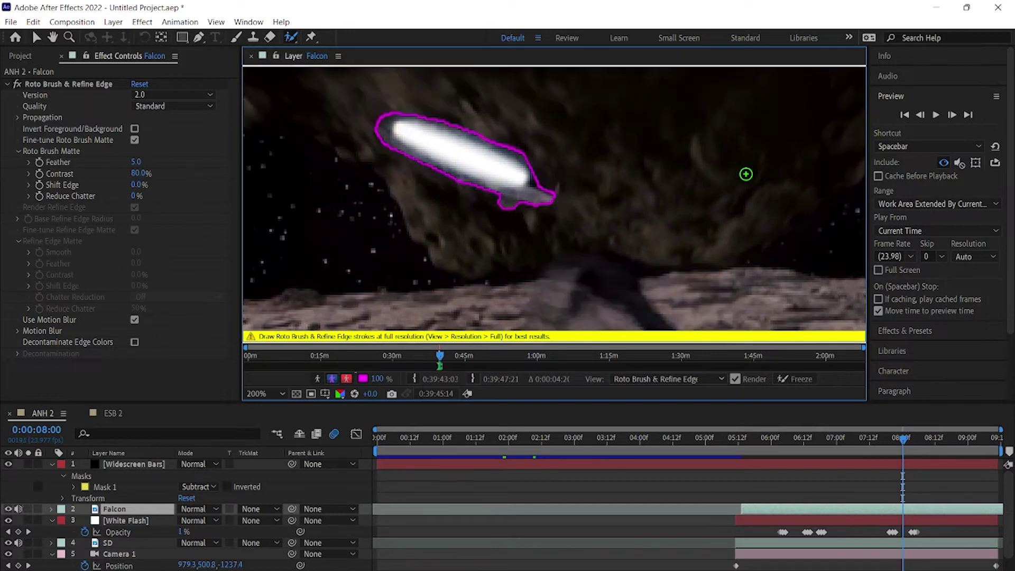
{"action": "key", "text": "Page_Up"}
{"action": "key", "text": "Page_Up"}
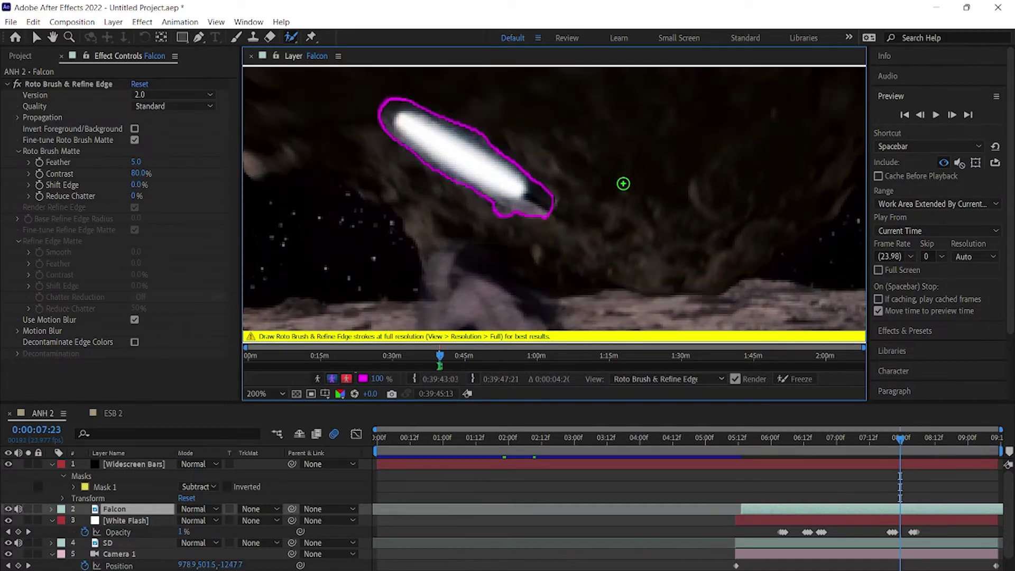
{"action": "key", "text": "Page_Down"}
{"action": "key", "text": "Page_Down"}
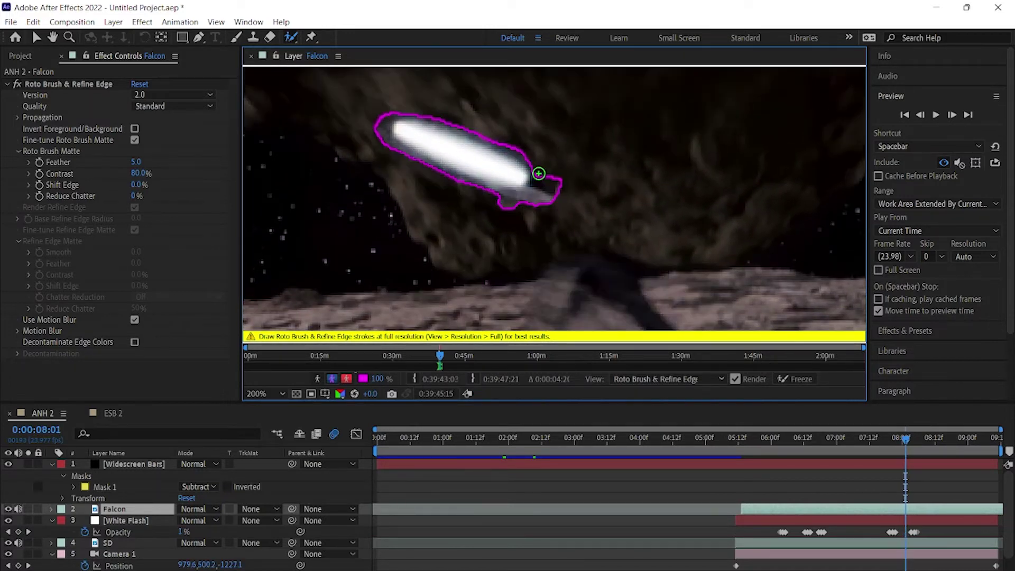
{"action": "key", "text": "comma"}
{"action": "key", "text": "Page_Down"}
{"action": "key", "text": "Page_Down"}
{"action": "key", "text": "Page_Down"}
{"action": "key", "text": "Page_Down"}
{"action": "key", "text": "Page_Down"}
{"action": "key", "text": "period"}
{"action": "key", "text": "Page_Down"}
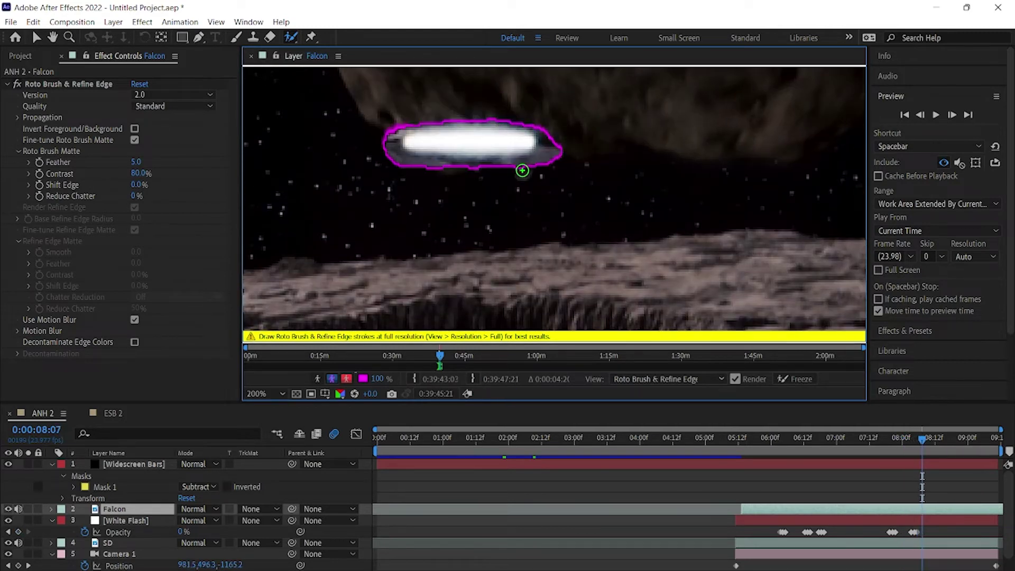
{"action": "key", "text": "Page_Down"}
{"action": "key", "text": "Page_Down"}
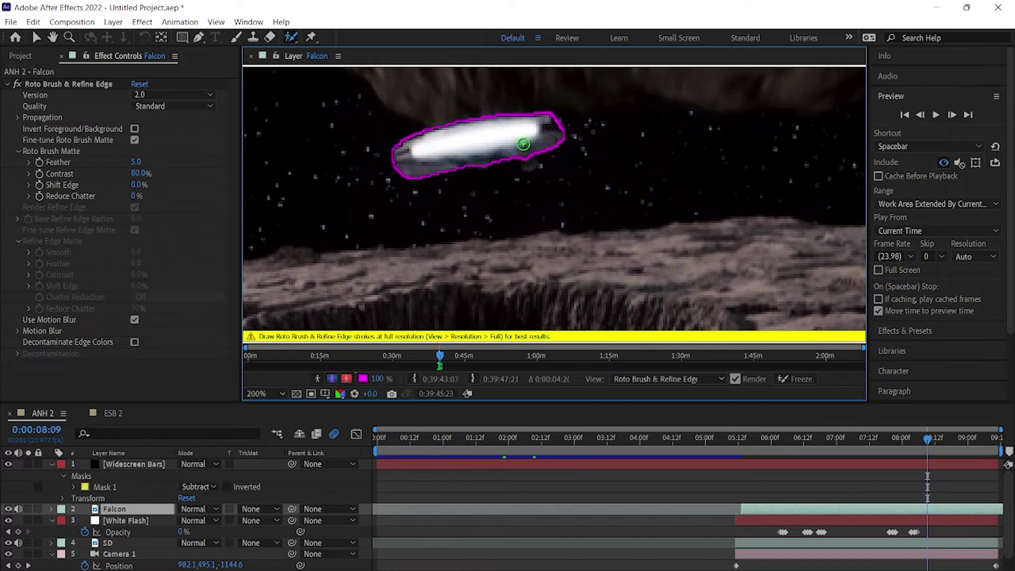
{"action": "key", "text": "Page_Down"}
{"action": "key", "text": "Page_Down"}
{"action": "key", "text": "Page_Down"}
{"action": "key", "text": "Page_Down"}
{"action": "key", "text": "Page_Down"}
{"action": "key", "text": "Page_Down"}
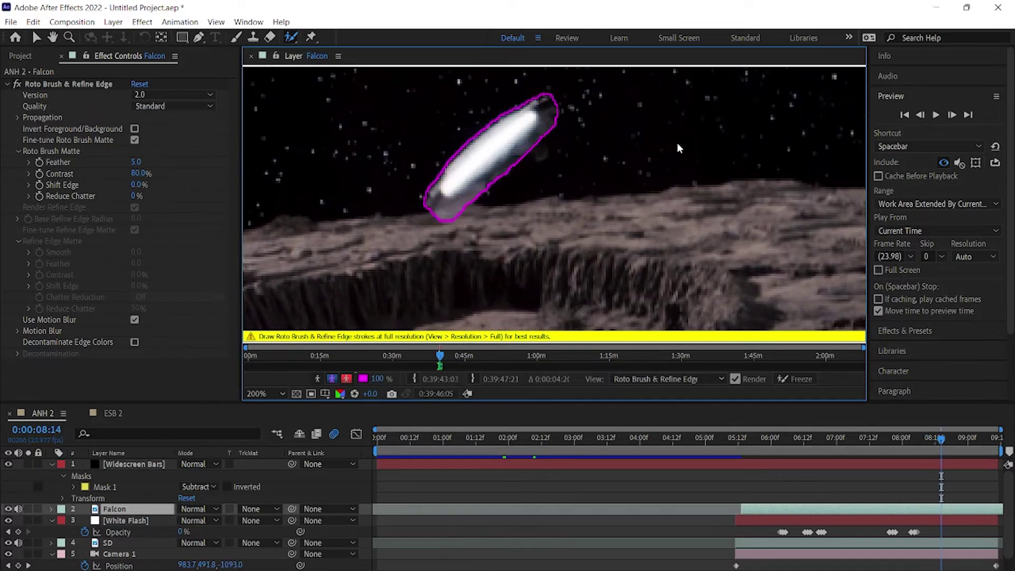
{"action": "key", "text": "Page_Down"}
{"action": "key", "text": "Page_Down"}
{"action": "key", "text": "Page_Down"}
{"action": "key", "text": "Page_Down"}
{"action": "key", "text": "Page_Down"}
{"action": "key", "text": "Page_Down"}
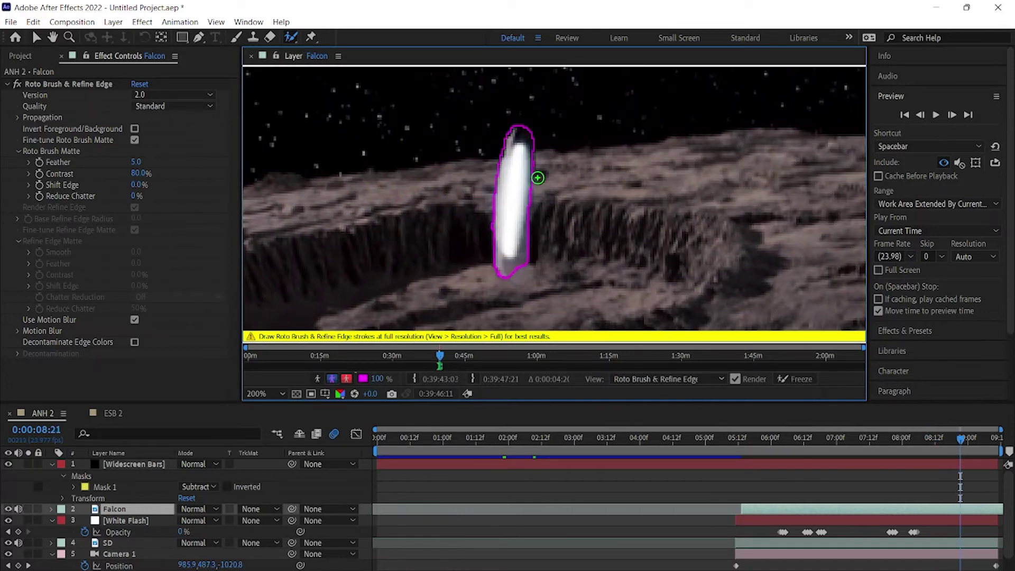
{"action": "key", "text": "Page_Up"}
{"action": "key", "text": "Page_Down"}
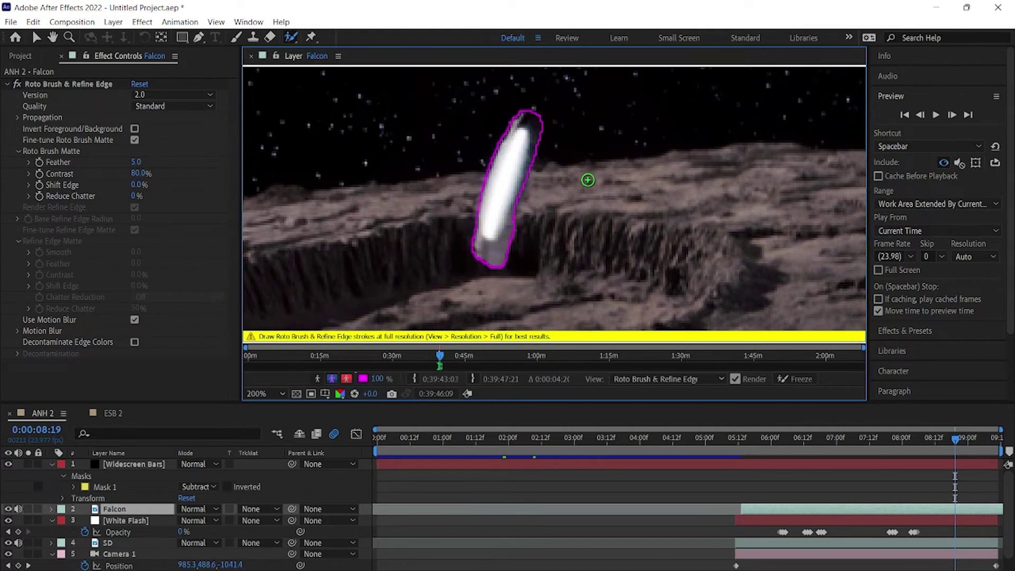
{"action": "key", "text": "Page_Down"}
{"action": "key", "text": "Page_Down"}
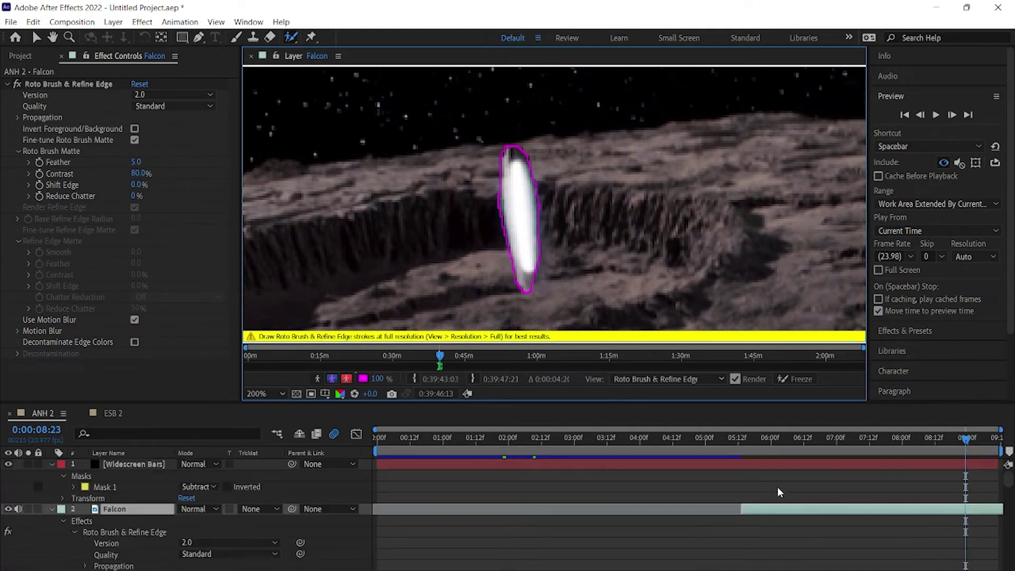
{"action": "key", "text": "Page_Down"}
{"action": "key", "text": "Page_Down"}
{"action": "key", "text": "Page_Down"}
{"action": "key", "text": "Page_Down"}
{"action": "key", "text": "Page_Down"}
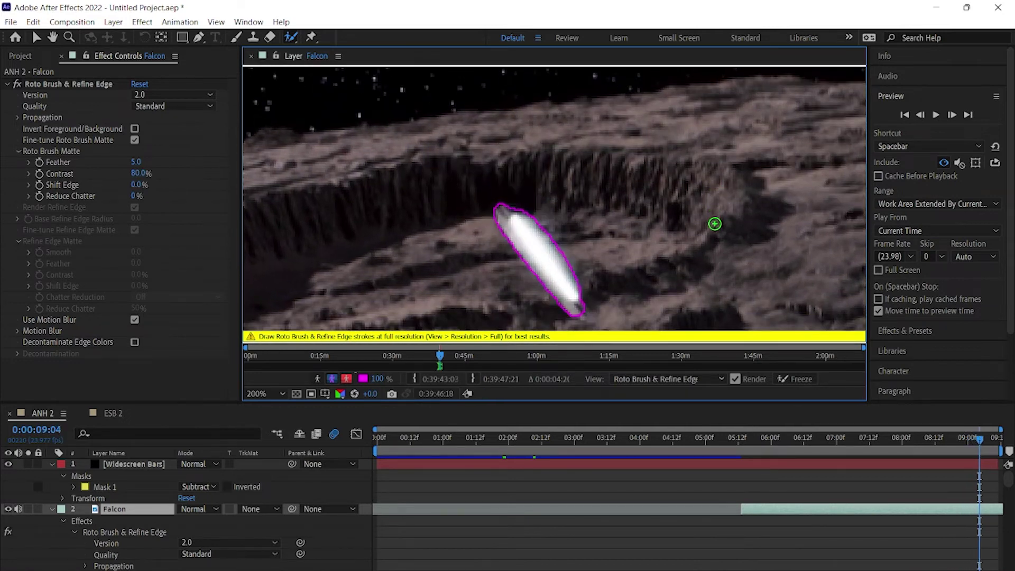
{"action": "key", "text": "Page_Down"}
{"action": "key", "text": "Page_Down"}
{"action": "key", "text": "Page_Down"}
- Keep propagating and rechecking the shrinking Falcon's matte out to about 10:07
{"action": "key", "text": "comma"}
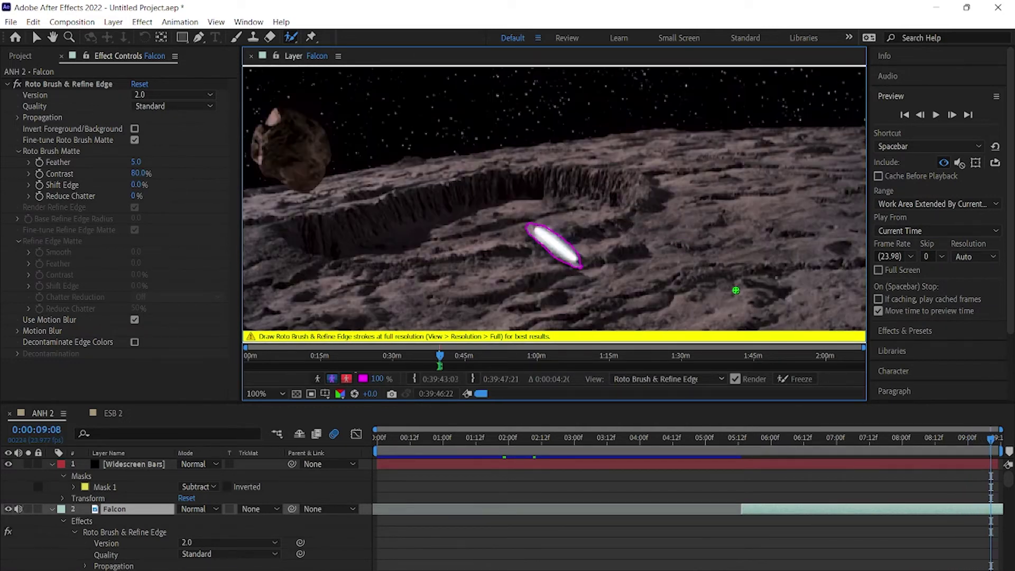
{"action": "key", "text": "Page_Down"}
{"action": "key", "text": "Page_Down"}
{"action": "key", "text": "period"}
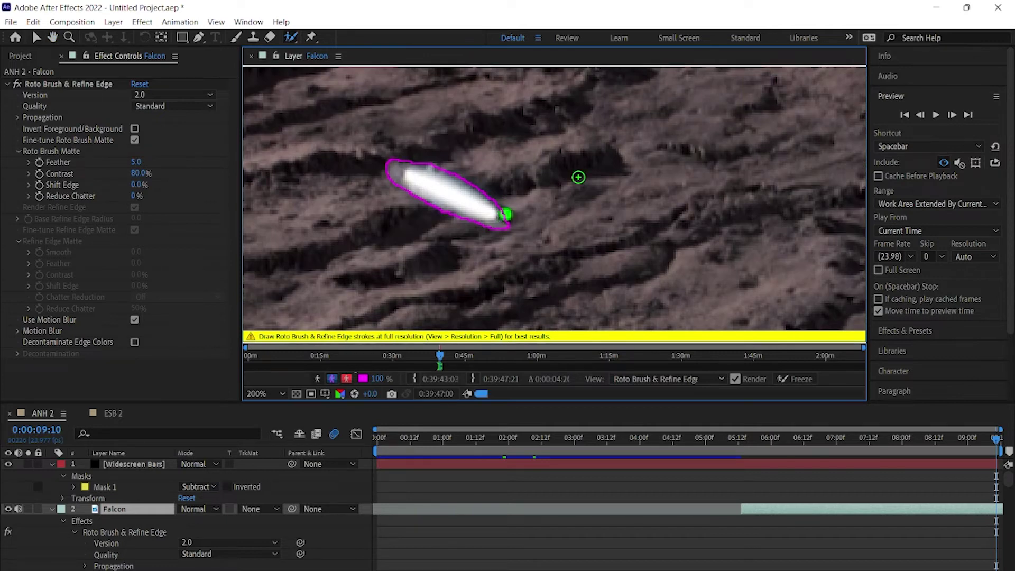
{"action": "key", "text": "Page_Up"}
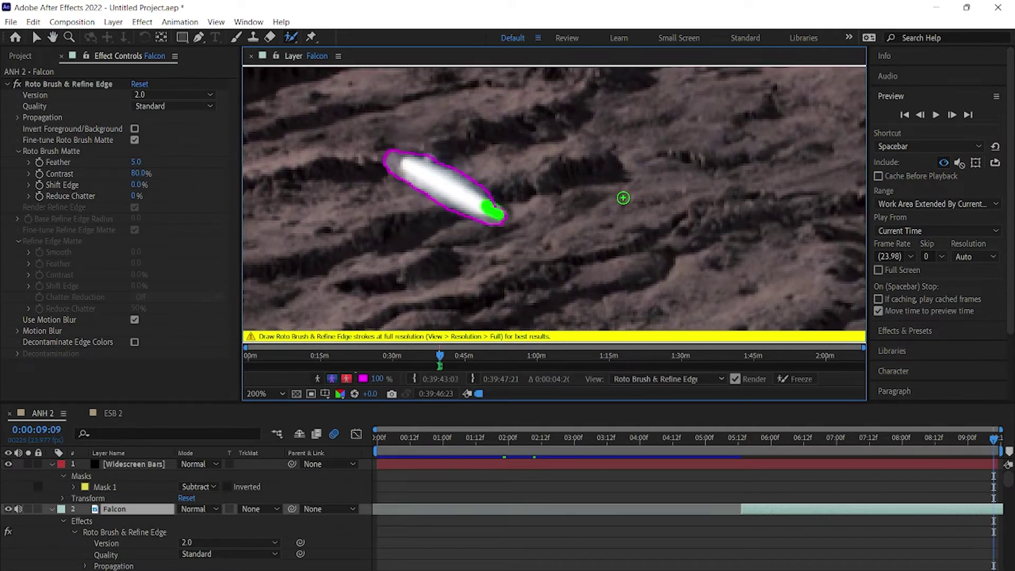
{"action": "key", "text": "Page_Up"}
{"action": "key", "text": "Page_Down"}
{"action": "key", "text": "Page_Down"}
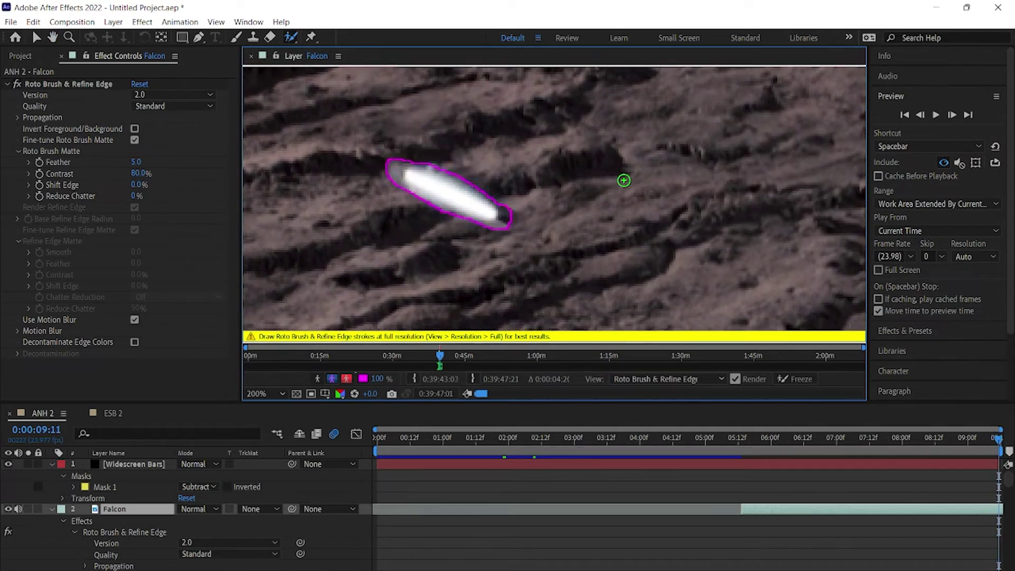
{"action": "key", "text": "Page_Down"}
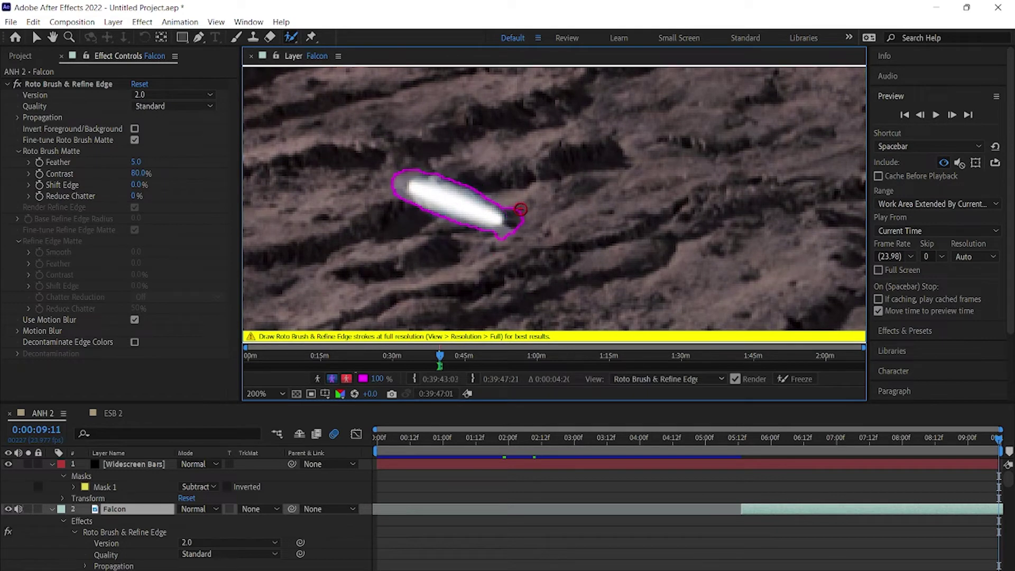
{"action": "key", "text": "Page_Down"}
{"action": "key", "text": "Page_Down"}
{"action": "key", "text": "Page_Down"}
{"action": "key", "text": "Page_Down"}
{"action": "key", "text": "Page_Down"}
{"action": "key", "text": "Page_Down"}
{"action": "key", "text": "Page_Down"}
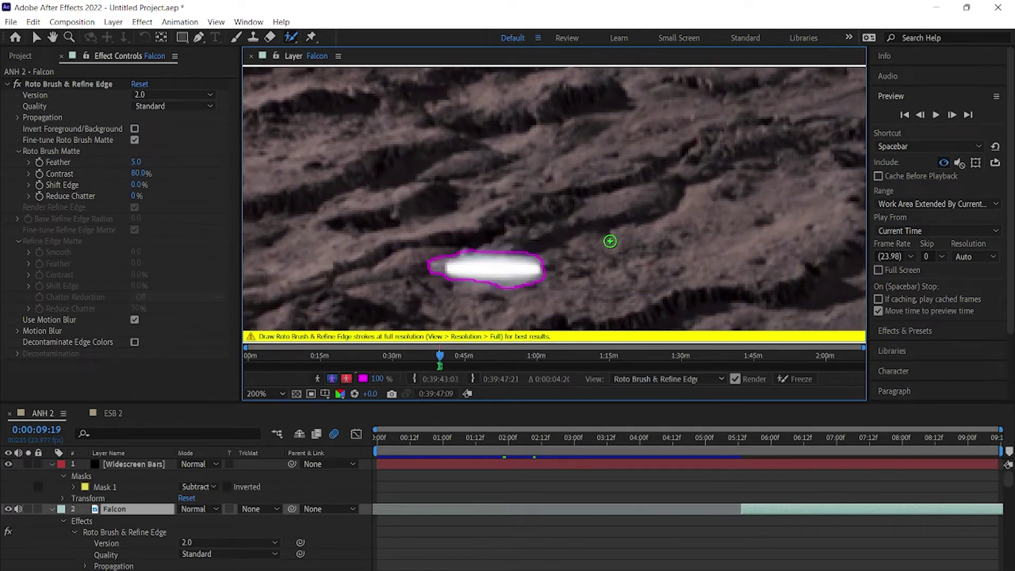
{"action": "key", "text": "Page_Down"}
{"action": "key", "text": "Page_Down"}
{"action": "key", "text": "Page_Down"}
{"action": "key", "text": "Page_Down"}
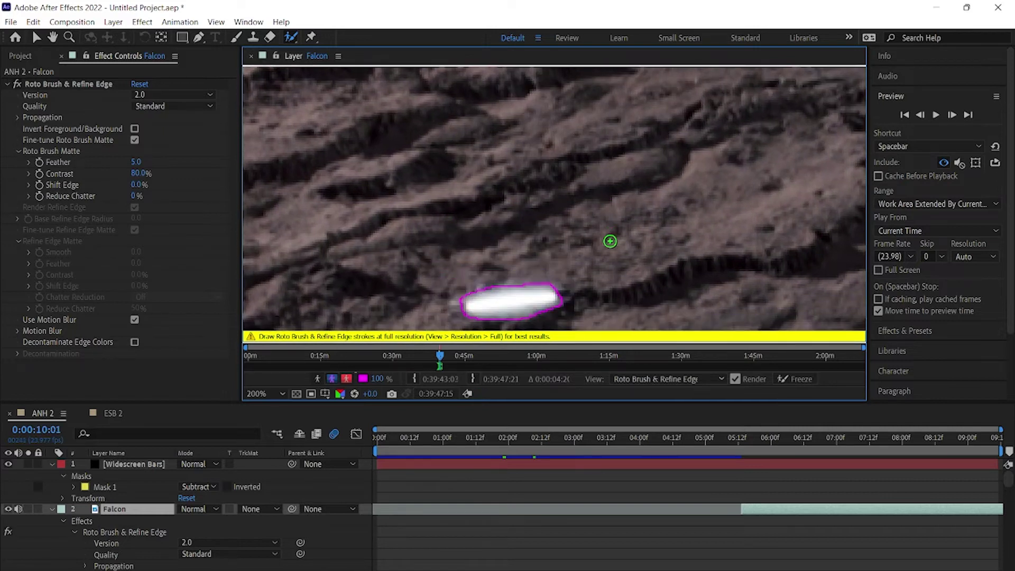
{"action": "key", "text": "Page_Down"}
{"action": "key", "text": "Page_Up"}
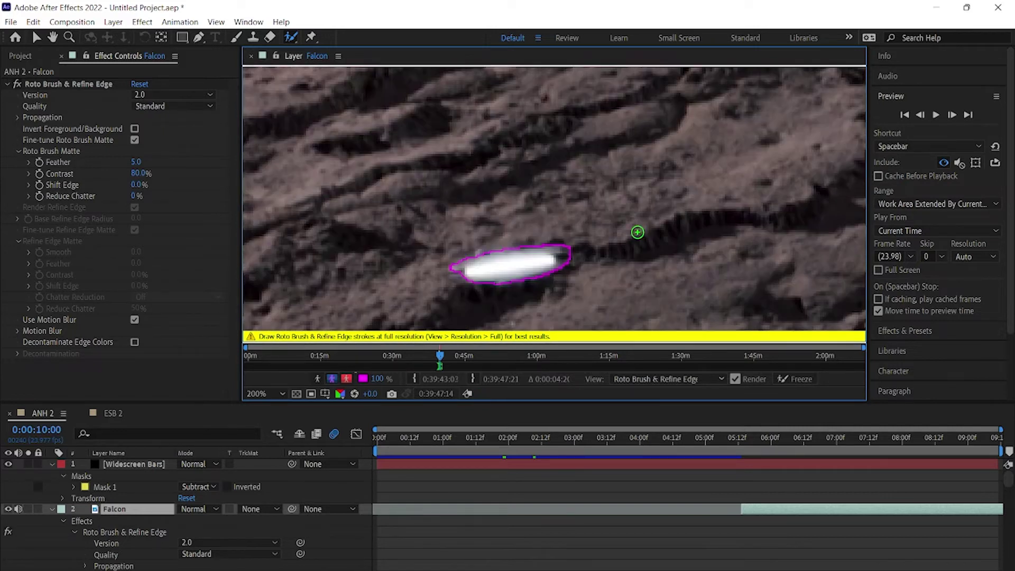
{"action": "key", "text": "Page_Up"}
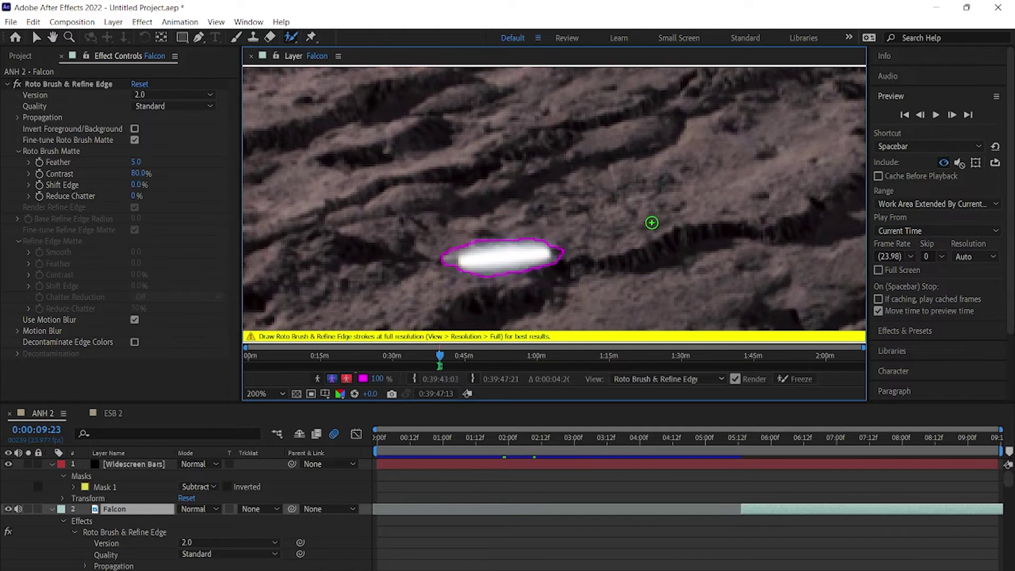
{"action": "key", "text": "Page_Up"}
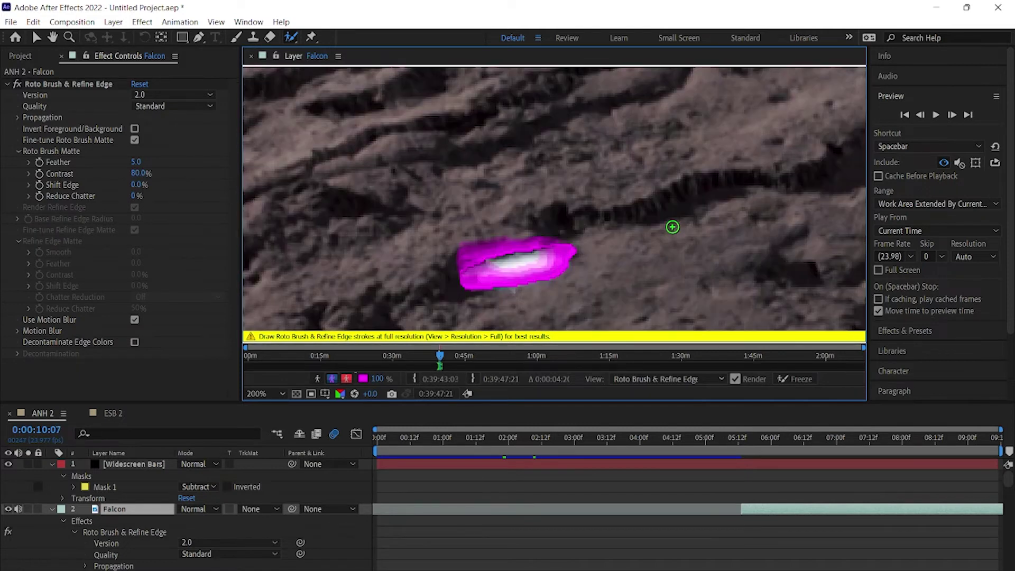
- Freeze the propagated Falcon Roto Brush matte and close the Falcon layer viewer
{"action": "left_click", "coordinate": [800, 379]}
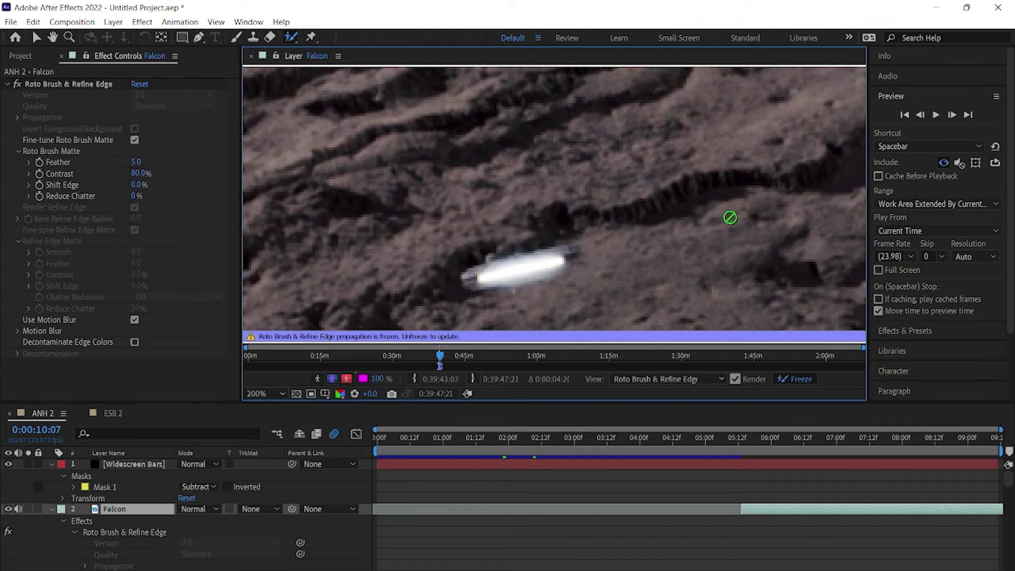
{"action": "left_click", "coordinate": [251, 56]}
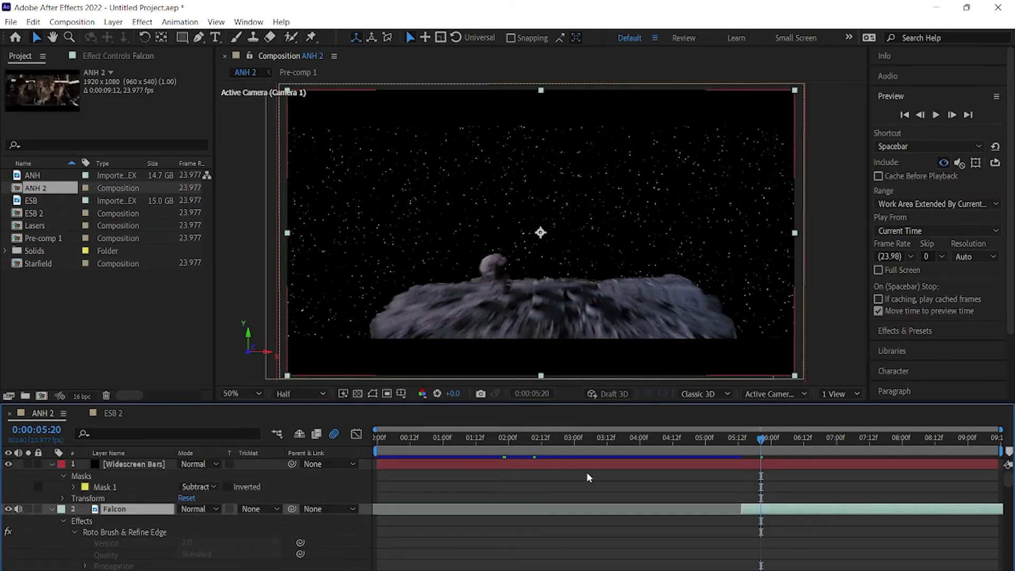
- Shift the Falcon layer slightly earlier in the composition's timeline
{"action": "key", "text": "space"}
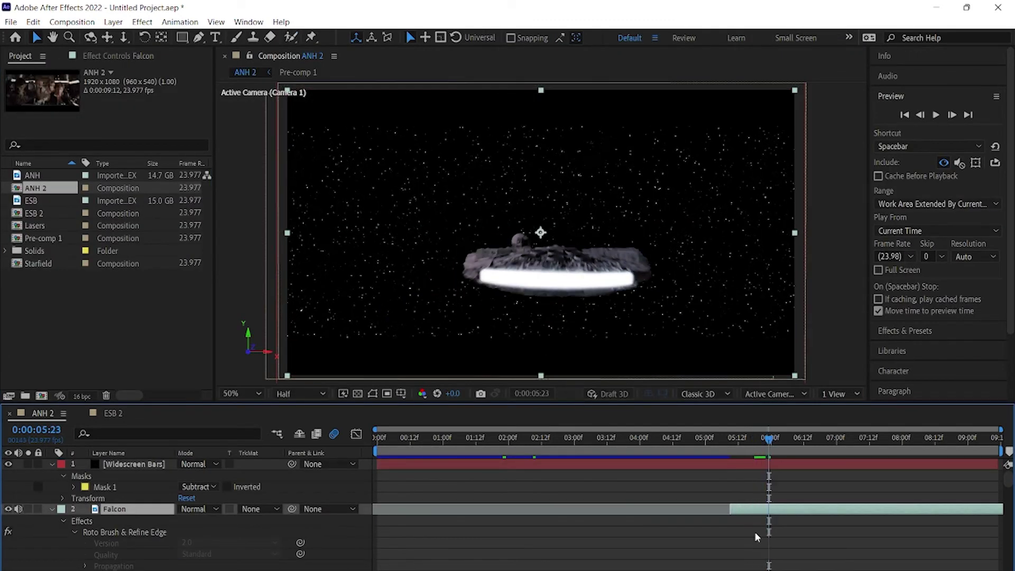
{"action": "scroll", "coordinate": [754, 536], "scroll_direction": "down", "scroll_amount": 5}
{"action": "scroll", "coordinate": [753, 531], "scroll_direction": "up", "scroll_amount": 10}
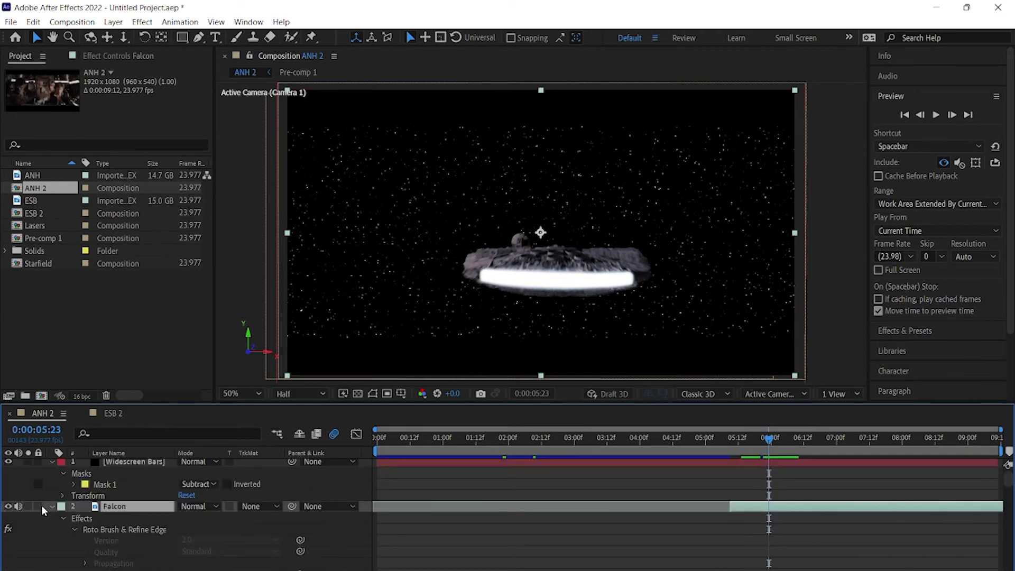
{"action": "left_click_drag", "start_coordinate": [794, 506], "coordinate": [765, 508]}
{"action": "left_click", "coordinate": [619, 292]}
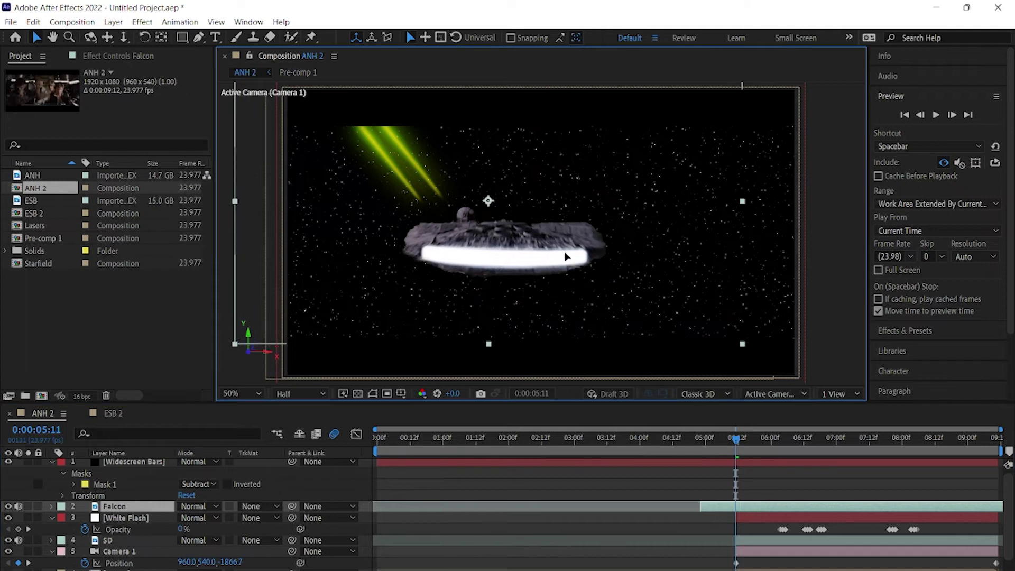
- Keyframe the Falcon's Position moving from 762,412 down toward 936,808 beneath the Star Destroyer
{"action": "key", "text": "p"}
{"action": "left_click", "coordinate": [743, 440]}
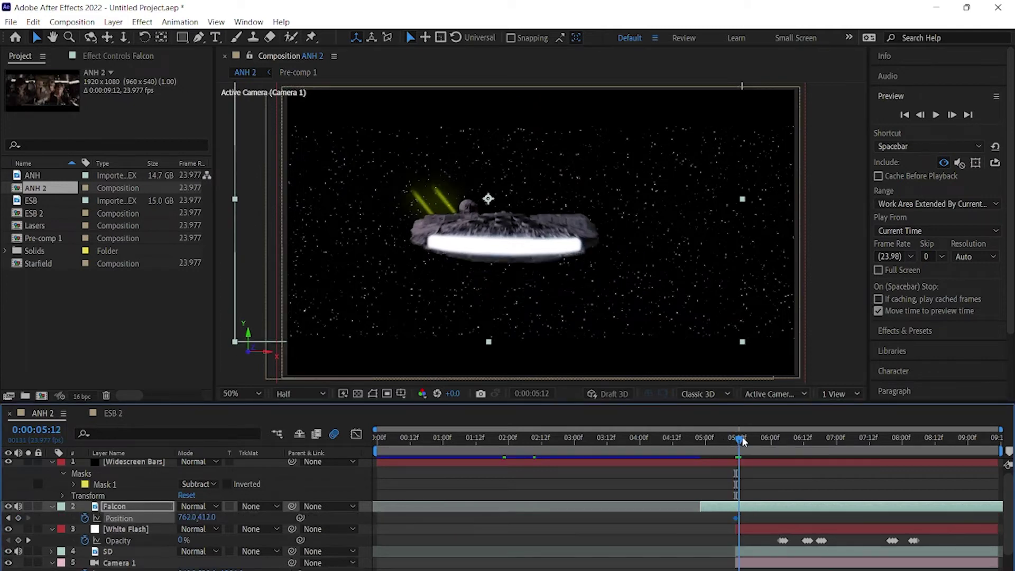
{"action": "left_click_drag", "start_coordinate": [742, 440], "coordinate": [747, 440]}
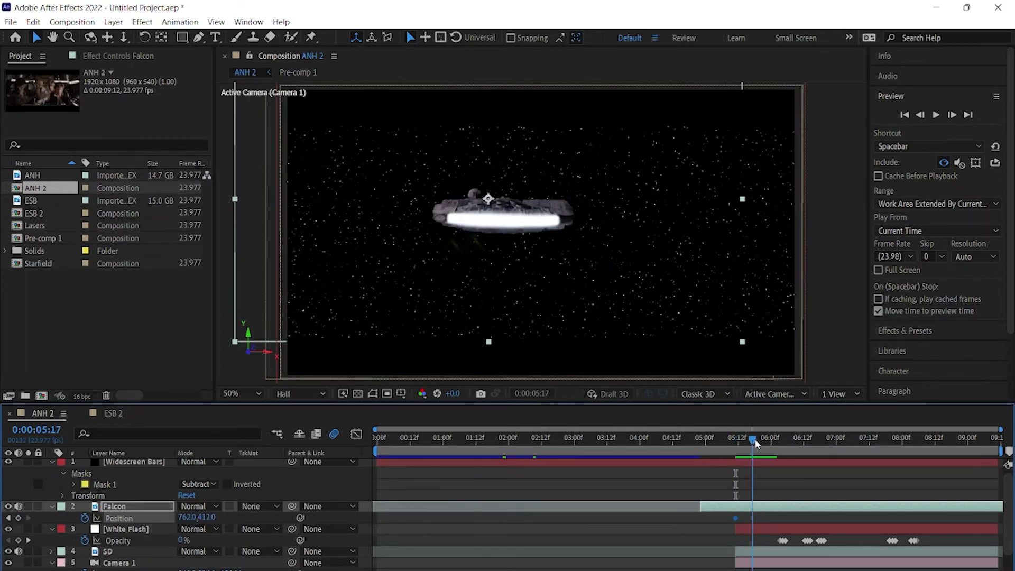
{"action": "left_click_drag", "start_coordinate": [531, 225], "coordinate": [546, 266]}
{"action": "left_click", "coordinate": [793, 439]}
{"action": "left_click_drag", "start_coordinate": [514, 230], "coordinate": [521, 260]}
{"action": "key", "text": "space"}
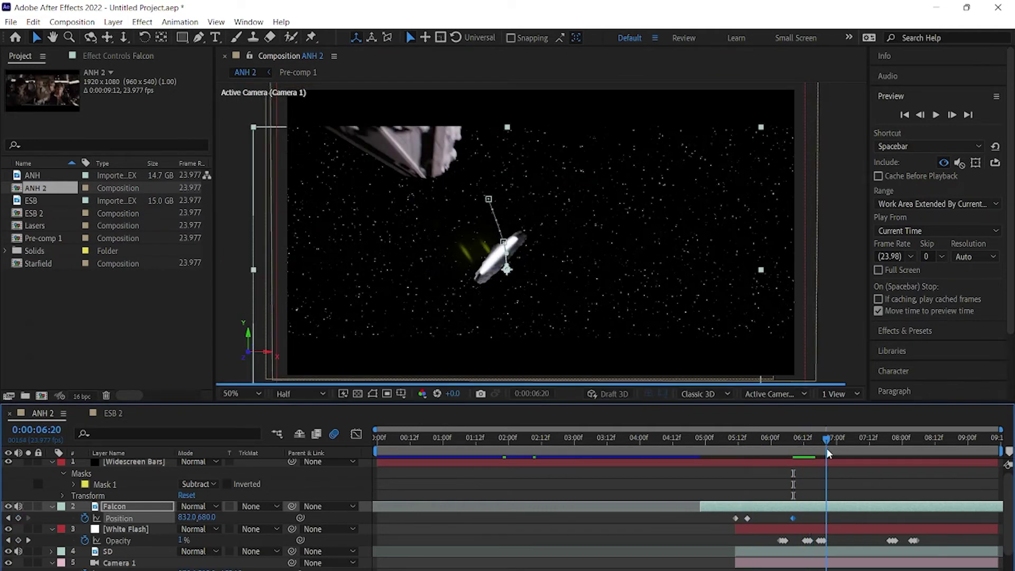
{"action": "left_click_drag", "start_coordinate": [458, 257], "coordinate": [485, 291]}
- At 08:22, collapse Falcon's Transform group and expand its Roto Brush & Refine Edge effect
{"action": "left_click_drag", "start_coordinate": [879, 438], "coordinate": [966, 447]}
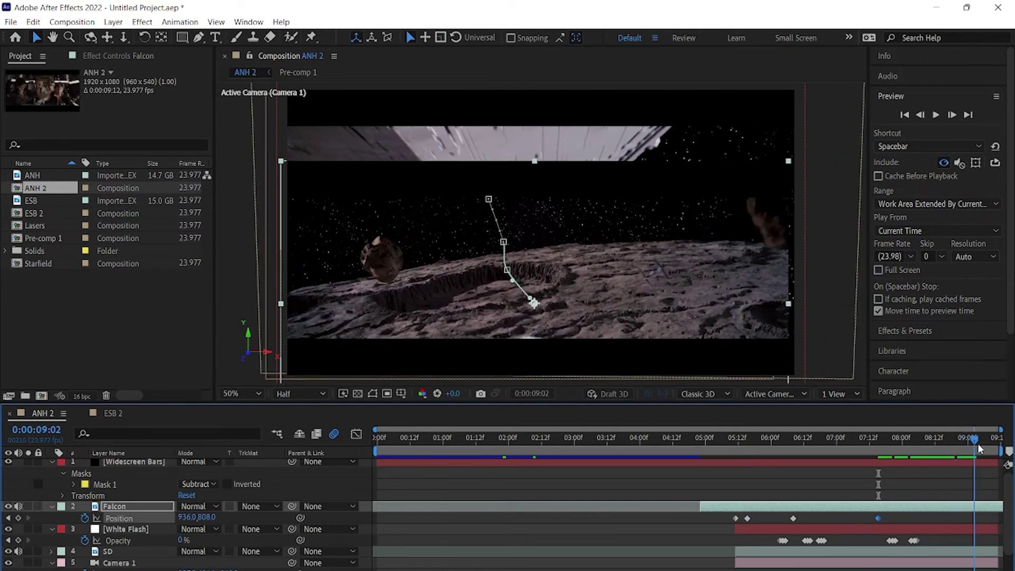
{"action": "left_click_drag", "start_coordinate": [970, 447], "coordinate": [961, 447]}
{"action": "scroll", "coordinate": [889, 514], "scroll_direction": "up", "scroll_amount": 1}
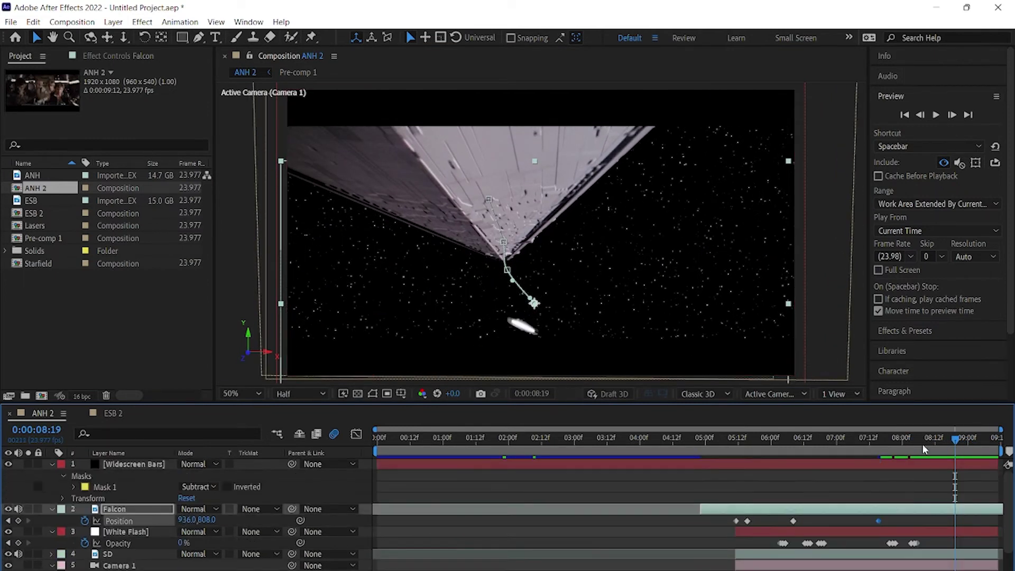
{"action": "left_click_drag", "start_coordinate": [956, 443], "coordinate": [965, 447]}
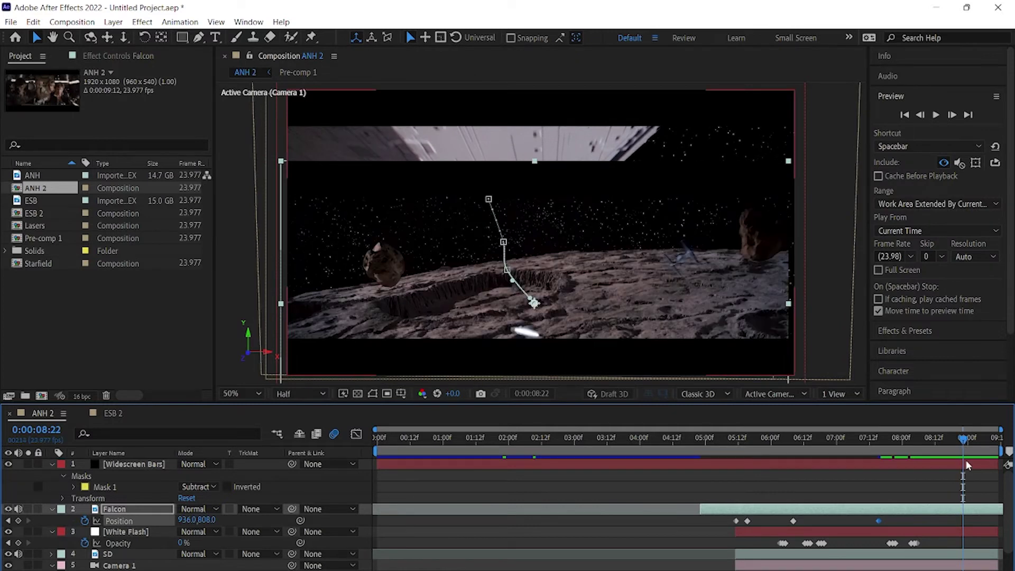
{"action": "scroll", "coordinate": [88, 539], "scroll_direction": "down", "scroll_amount": 2}
{"action": "left_click", "coordinate": [62, 484]}
{"action": "left_click", "coordinate": [62, 472]}
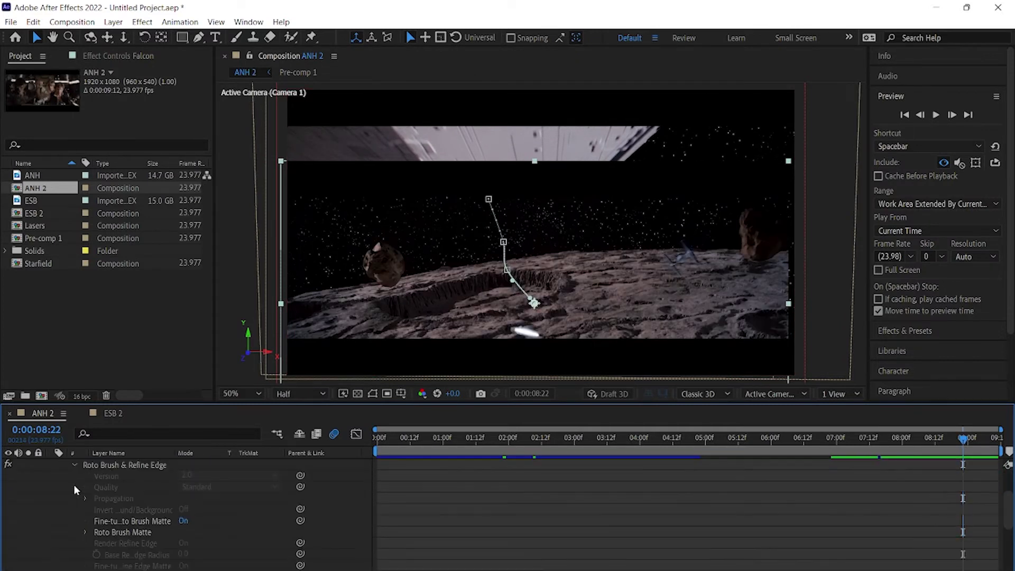
- Expand the Falcon's Roto Brush Matte settings and preview the shot from 08:22
{"action": "scroll", "coordinate": [605, 519], "scroll_direction": "up", "scroll_amount": 2}
{"action": "left_click", "coordinate": [84, 565]}
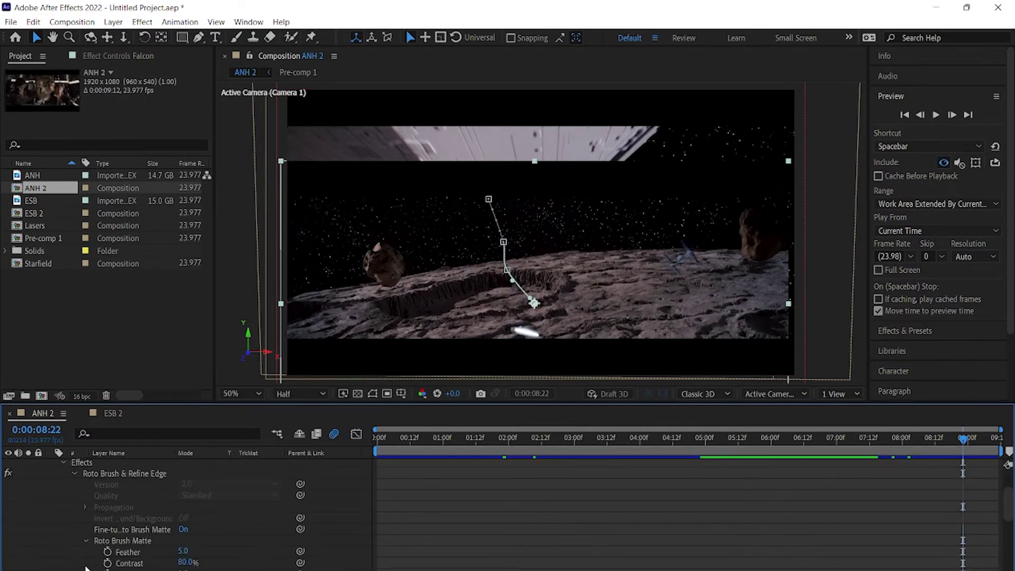
{"action": "scroll", "coordinate": [85, 539], "scroll_direction": "down", "scroll_amount": 3}
{"action": "scroll", "coordinate": [84, 521], "scroll_direction": "down", "scroll_amount": 5}
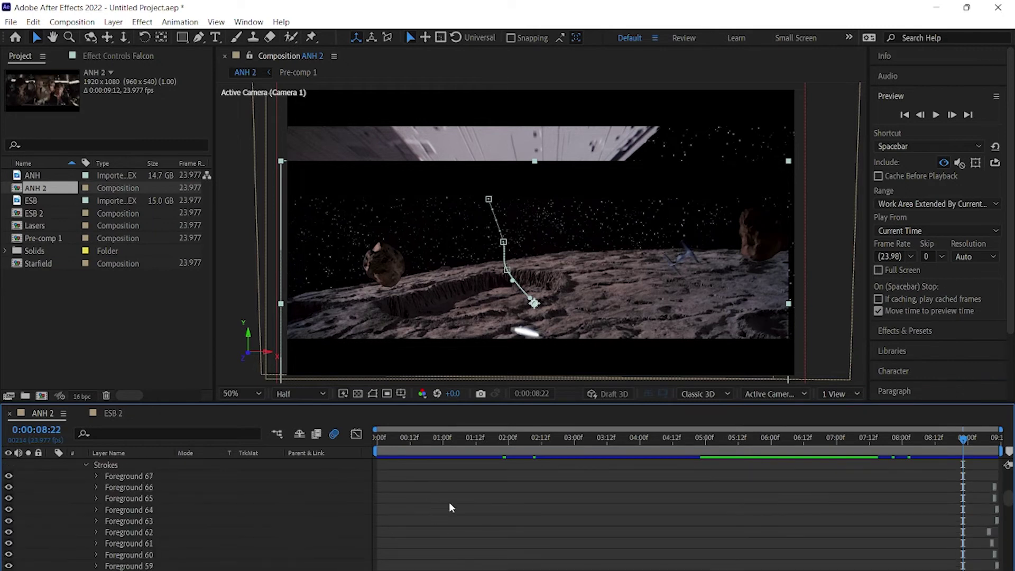
{"action": "key", "text": "space"}
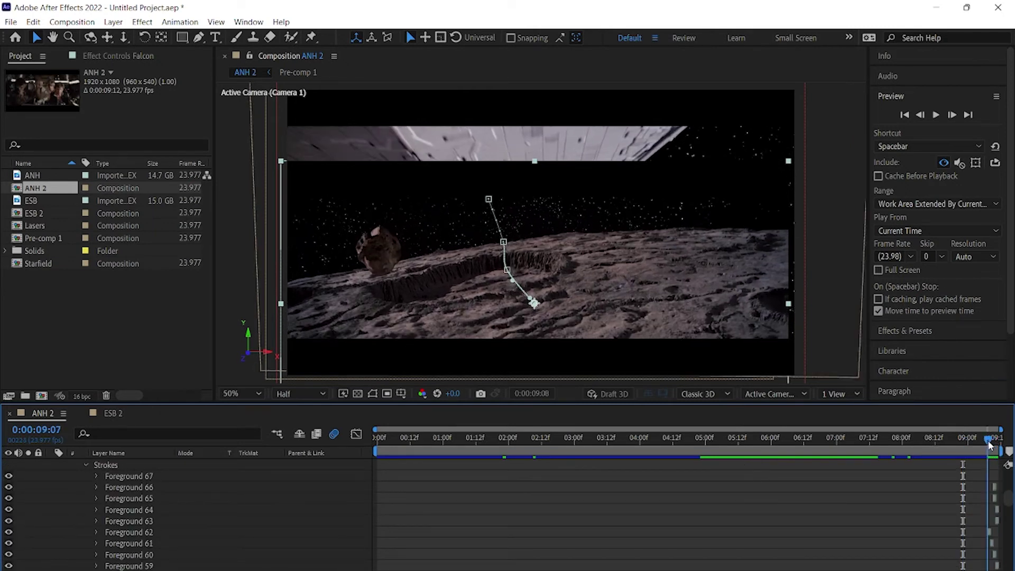
{"action": "scroll", "coordinate": [922, 475], "scroll_direction": "down", "scroll_amount": 1}
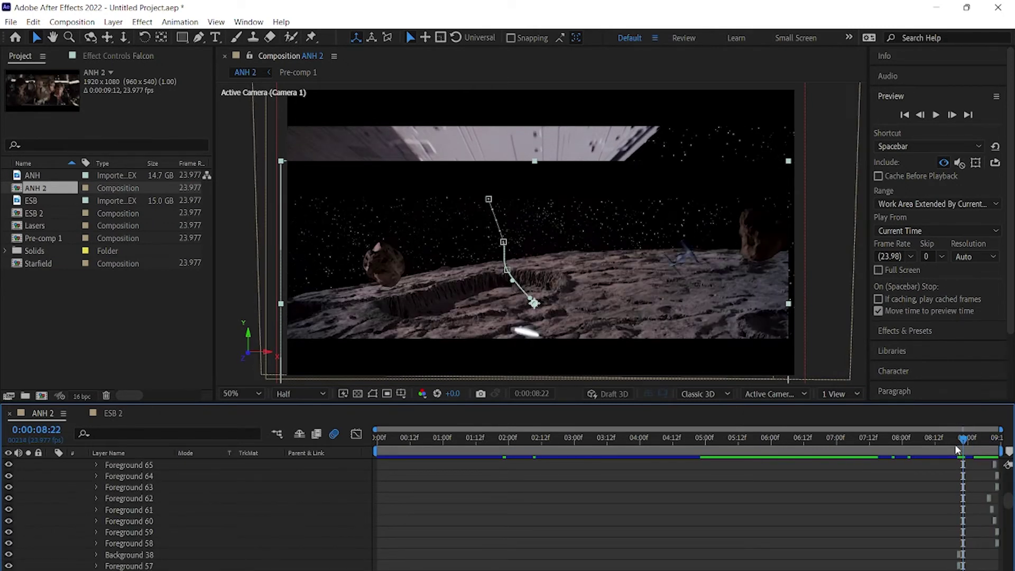
- Select Foreground strokes 65 through 58 and zoom the timeline onto their bars near 08:22
{"action": "left_click_drag", "start_coordinate": [969, 525], "coordinate": [951, 465]}
{"action": "key", "text": "h"}
{"action": "scroll", "coordinate": [692, 532], "scroll_direction": "up", "scroll_amount": 5}
{"action": "left_click_drag", "start_coordinate": [669, 511], "coordinate": [339, 539]}
- Reopen the Falcon layer in its Layer panel for Roto Brush painting, with the composition view at 25%
{"action": "key", "text": "v"}
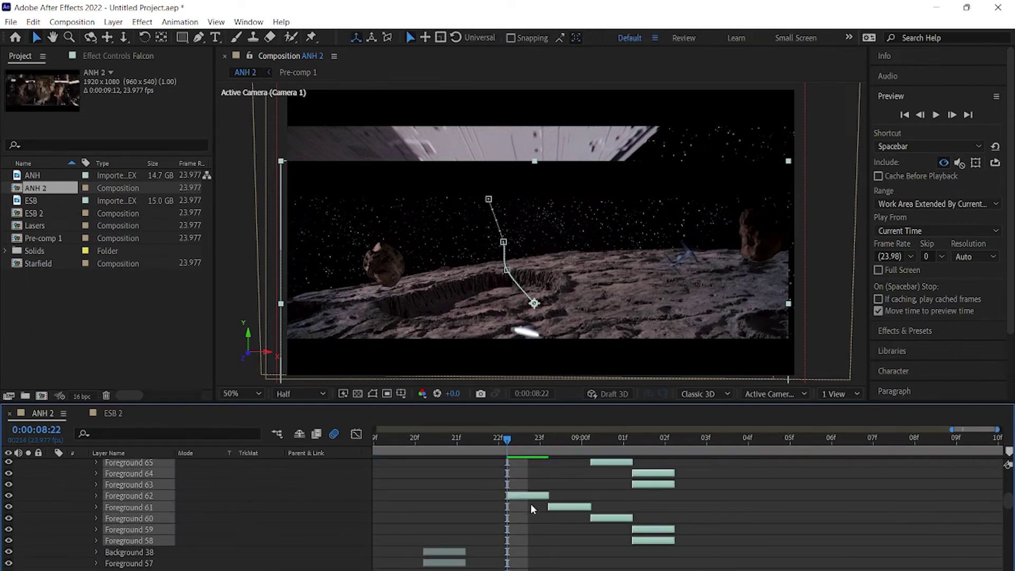
{"action": "key", "text": "comma"}
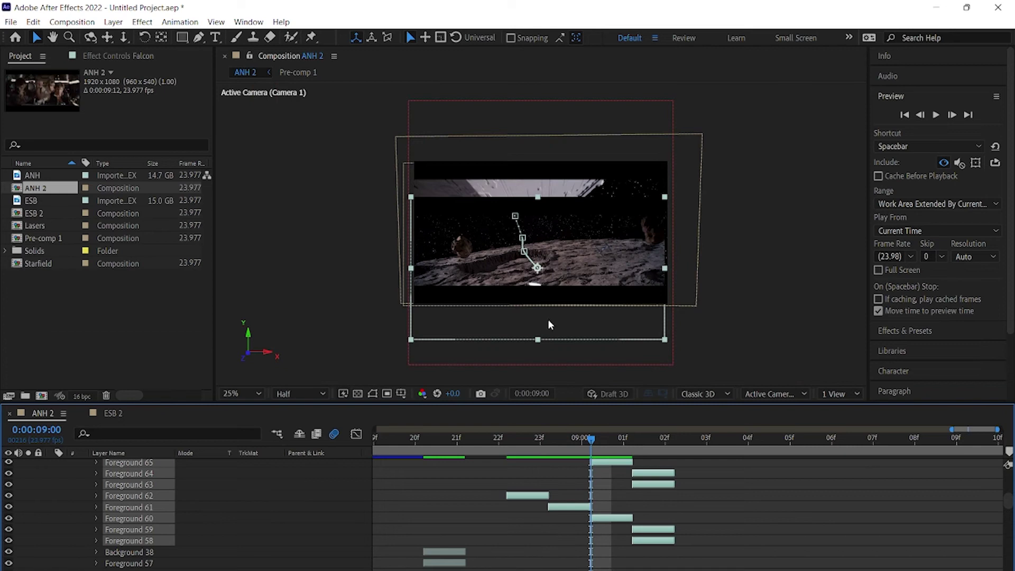
{"action": "key", "text": "semicolon"}
{"action": "key", "text": "u"}
{"action": "key", "text": "alt+w"}
{"action": "double_click", "coordinate": [437, 249]}
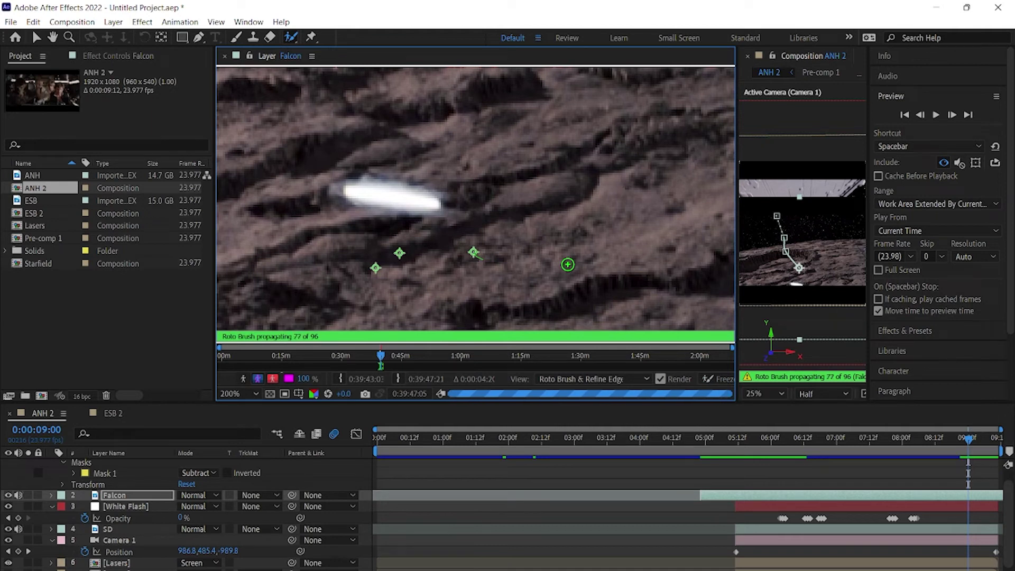
- Subtract the stray ground blob beneath the flash so the matte holds only the white ship
{"action": "left_click_drag", "start_coordinate": [330, 227], "coordinate": [484, 254]}
{"action": "left_click", "coordinate": [375, 268], "text": "alt"}
{"action": "key", "text": "Page_Up"}
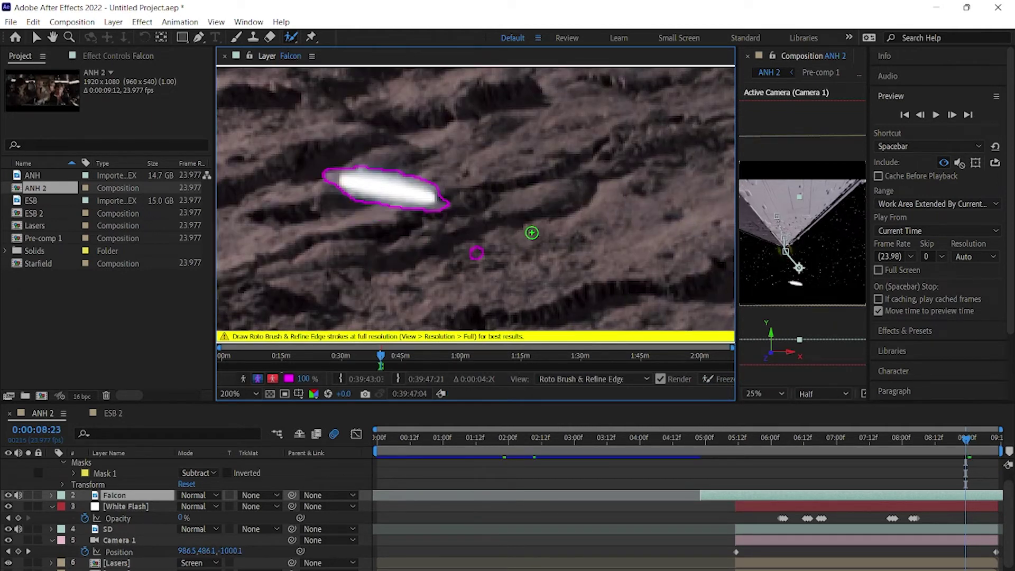
{"action": "key", "text": "Page_Down"}
{"action": "key", "text": "Page_Down"}
{"action": "left_click_drag", "start_coordinate": [339, 235], "coordinate": [498, 249]}
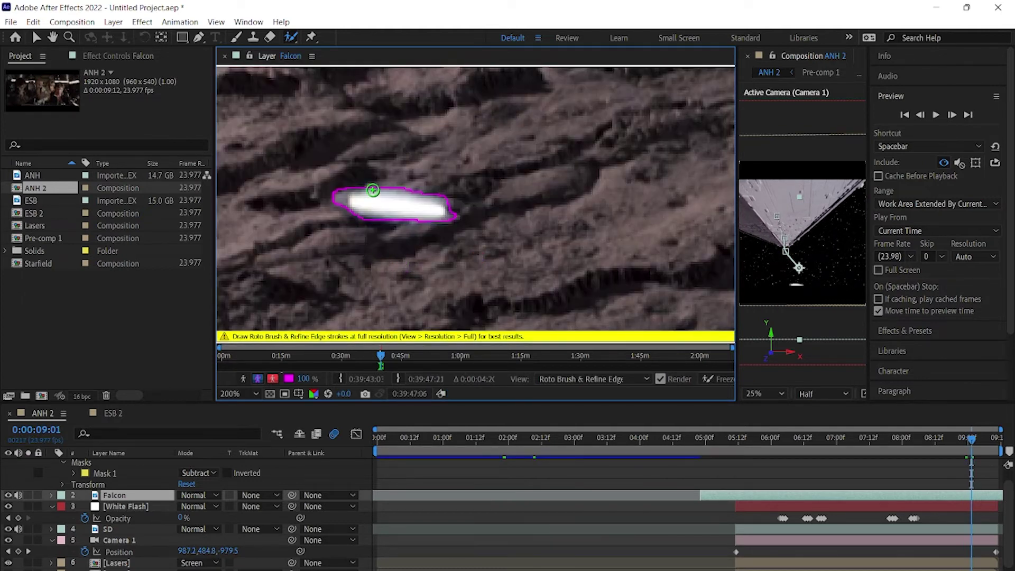
- Check the propagated outline across frames 8:15 to 9:10, then freeze the roto matte
{"action": "key", "text": "Page_Down"}
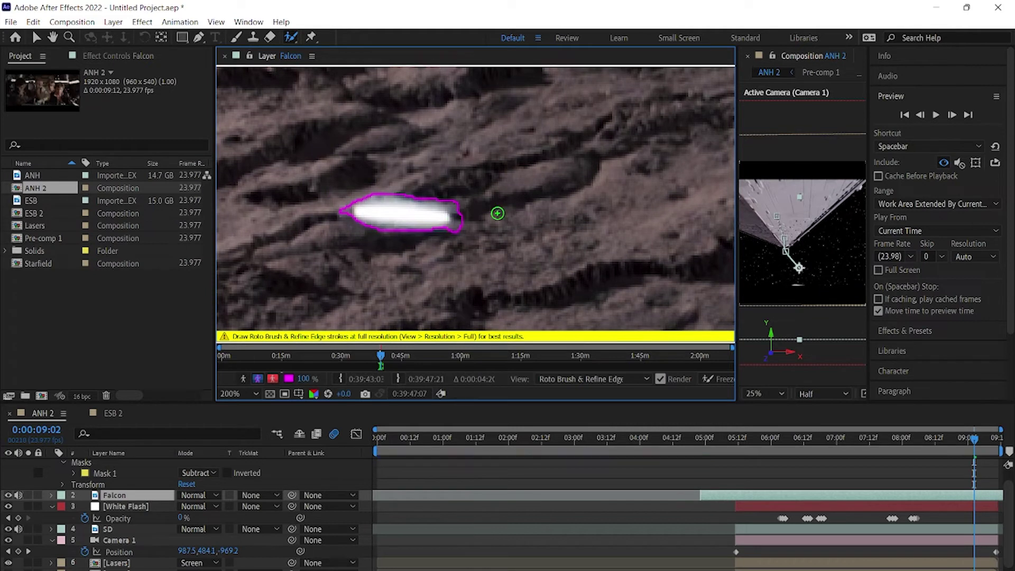
{"action": "key", "text": "Page_Down"}
{"action": "key", "text": "Page_Down"}
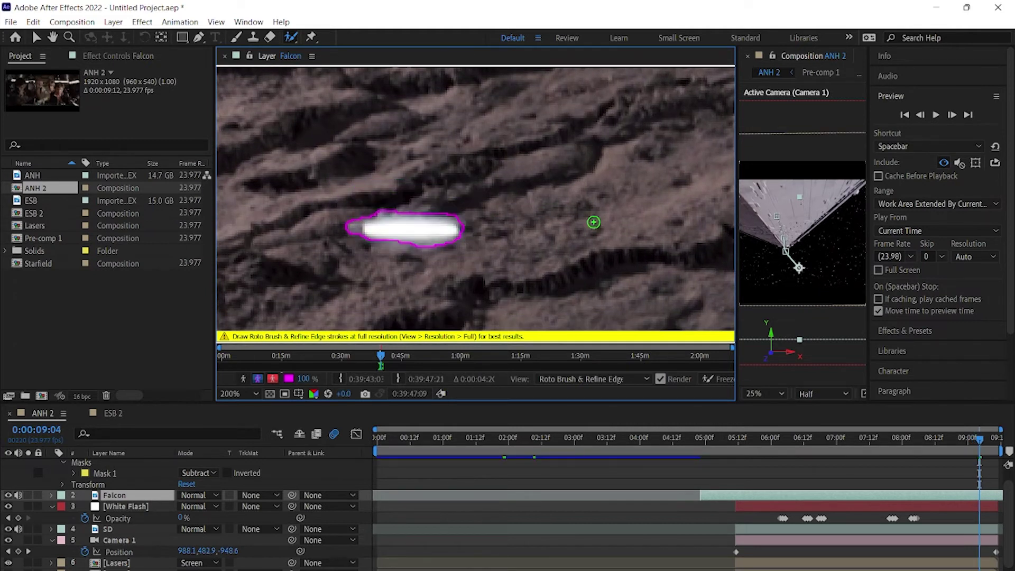
{"action": "key", "text": "Page_Down"}
{"action": "key", "text": "Page_Down"}
{"action": "key", "text": "Page_Down"}
{"action": "key", "text": "Page_Down"}
{"action": "key", "text": "Page_Down"}
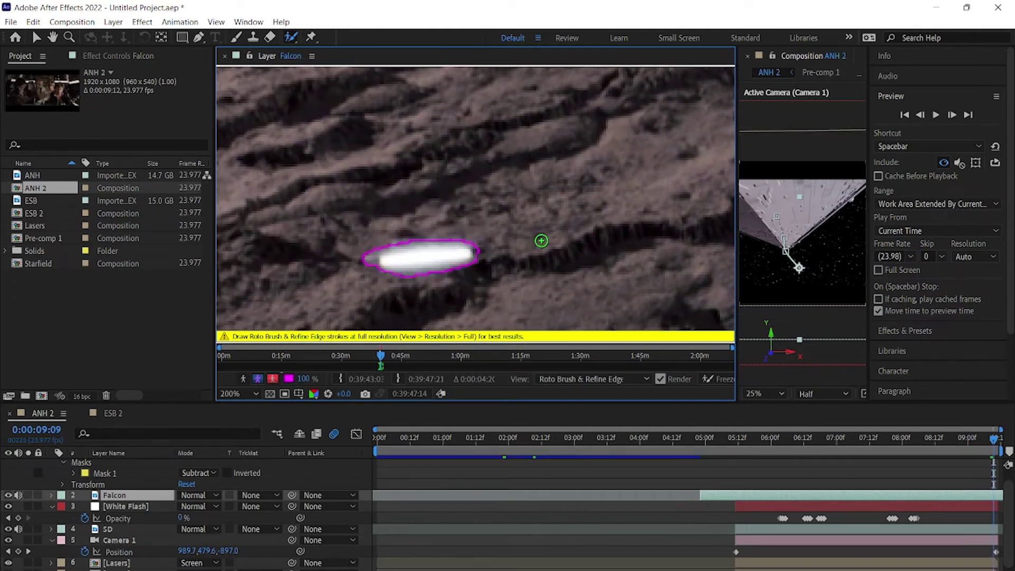
{"action": "key", "text": "Page_Down"}
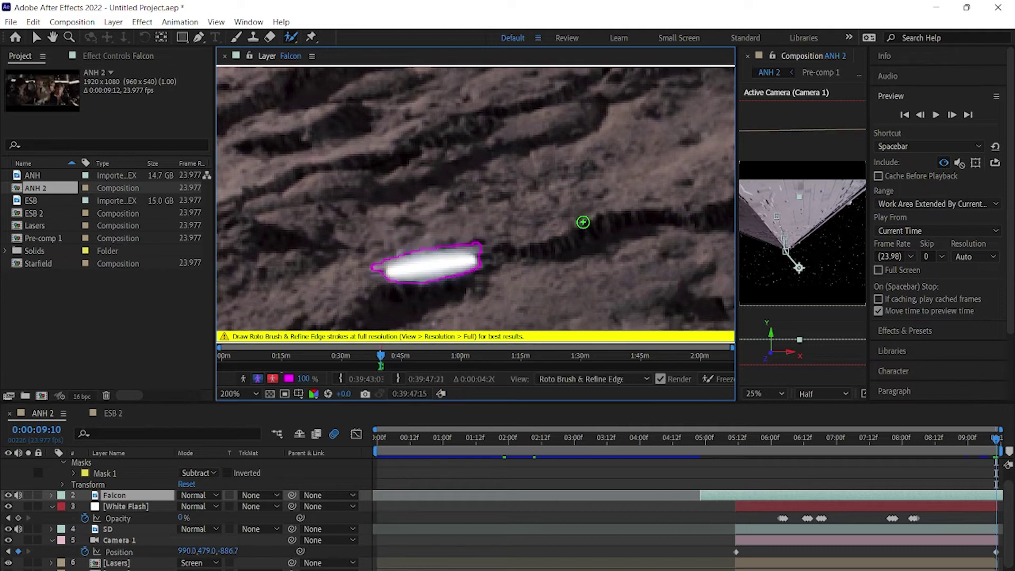
{"action": "key", "text": "Page_Up"}
{"action": "key", "text": "Page_Up"}
{"action": "key", "text": "Page_Up"}
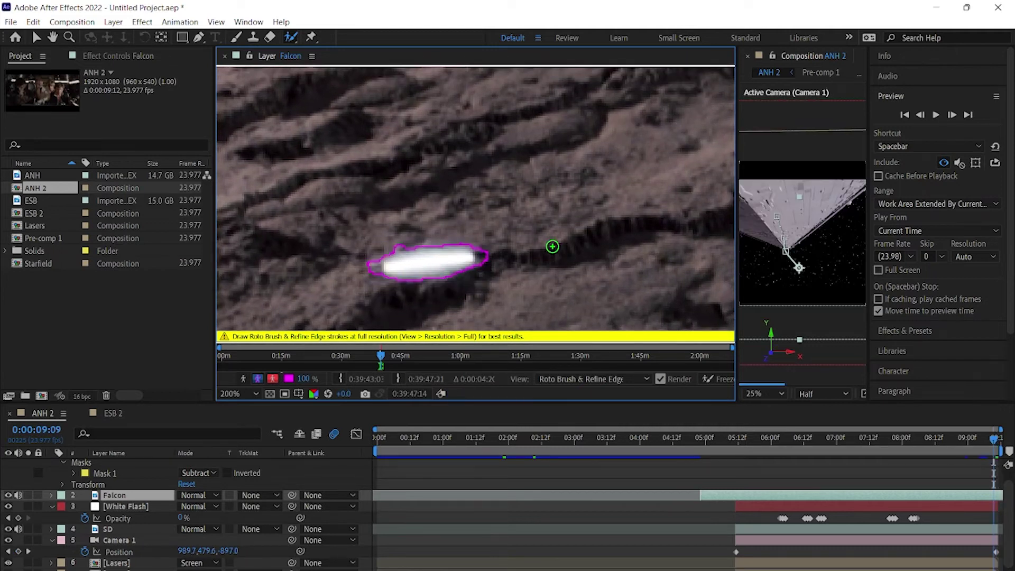
{"action": "key", "text": "Page_Up"}
{"action": "key", "text": "Page_Up"}
{"action": "key", "text": "Page_Up"}
{"action": "key", "text": "Page_Up"}
{"action": "key", "text": "Page_Up"}
{"action": "key", "text": "Page_Up"}
{"action": "key", "text": "Page_Up"}
{"action": "key", "text": "Page_Up"}
{"action": "key", "text": "Page_Up"}
{"action": "key", "text": "Page_Up"}
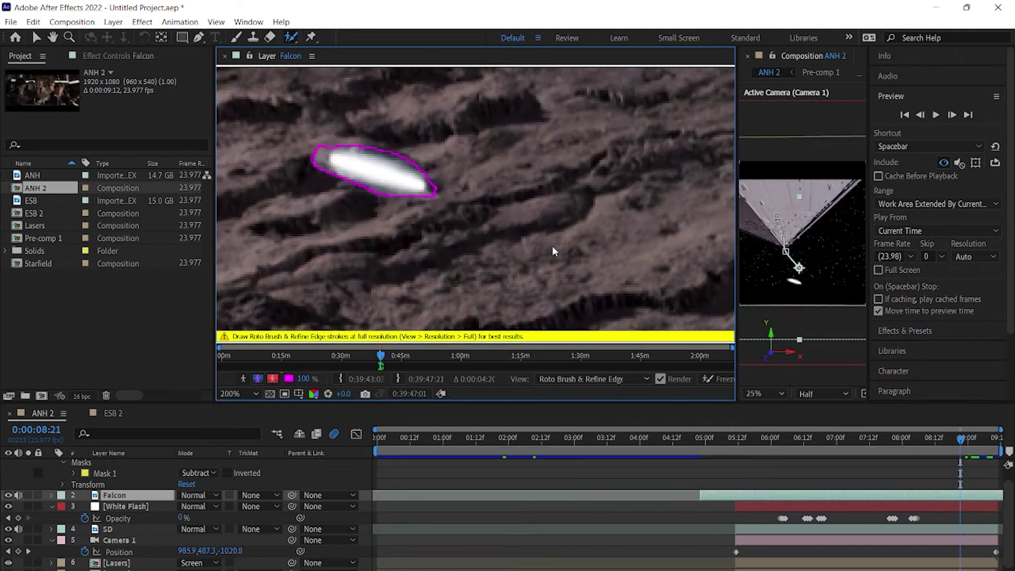
{"action": "key", "text": "Page_Up"}
{"action": "key", "text": "Page_Up"}
{"action": "key", "text": "Page_Up"}
{"action": "key", "text": "Page_Up"}
{"action": "key", "text": "Page_Up"}
{"action": "key", "text": "Page_Up"}
{"action": "key", "text": "Page_Down"}
{"action": "key", "text": "Page_Down"}
{"action": "key", "text": "Page_Down"}
{"action": "key", "text": "Page_Down"}
{"action": "key", "text": "Page_Down"}
{"action": "key", "text": "Page_Down"}
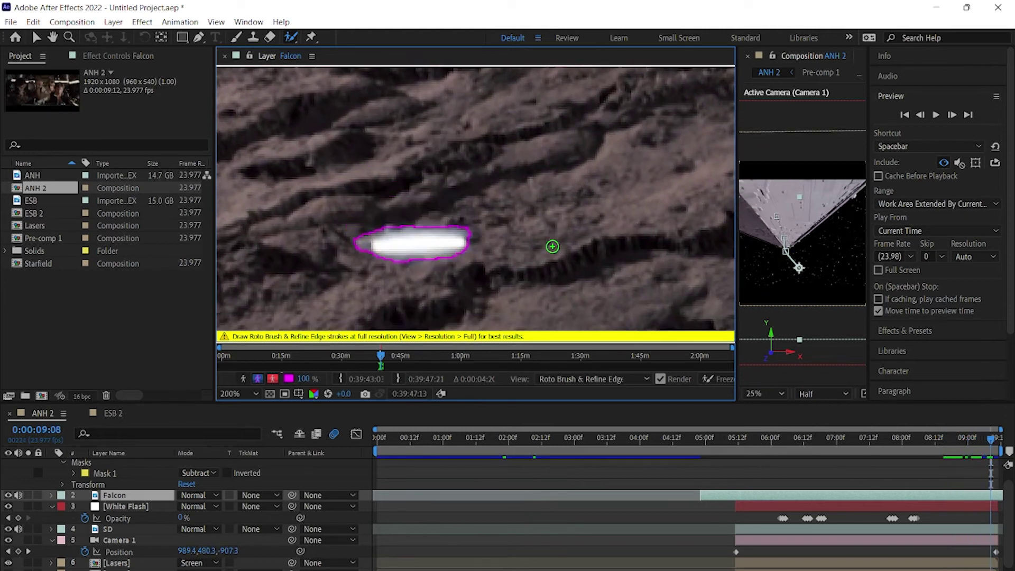
{"action": "key", "text": "Page_Down"}
{"action": "key", "text": "Page_Down"}
{"action": "key", "text": "Page_Down"}
{"action": "key", "text": "Page_Down"}
{"action": "key", "text": "Page_Down"}
{"action": "key", "text": "Page_Down"}
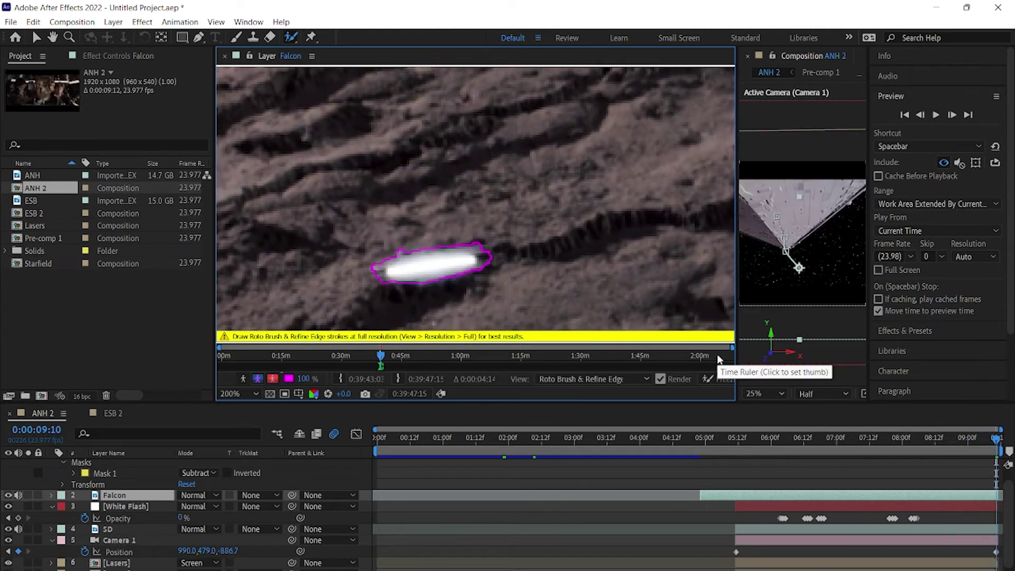
{"action": "left_click", "coordinate": [725, 379]}
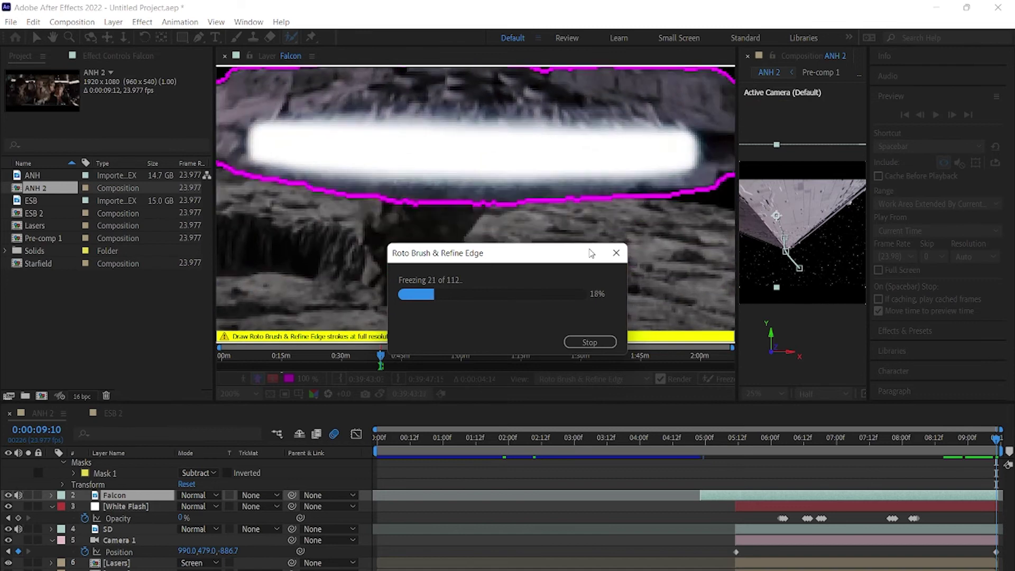
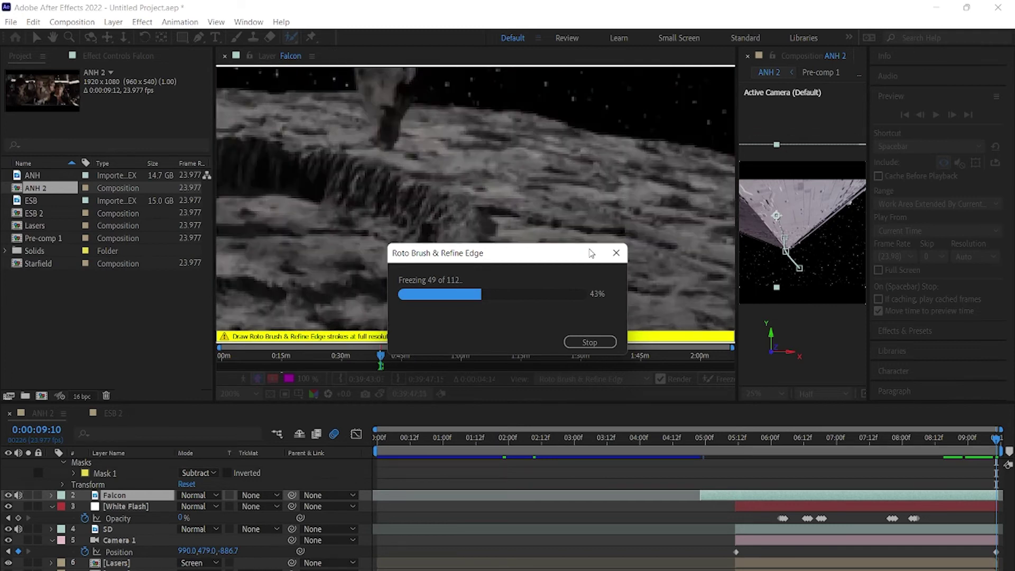
- Return to the composition view and fit the whole frame in the viewer
{"action": "left_click", "coordinate": [225, 56]}
{"action": "left_click", "coordinate": [240, 393]}
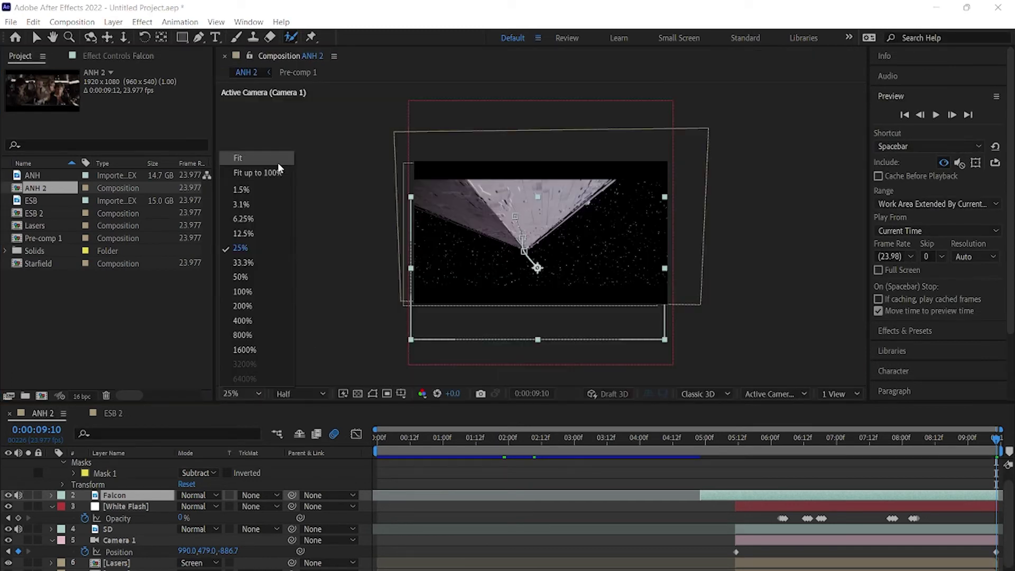
{"action": "left_click", "coordinate": [248, 172]}
- Add a Position keyframe for the Falcon at 5:11
{"action": "left_click", "coordinate": [736, 438]}
{"action": "key", "text": "p"}
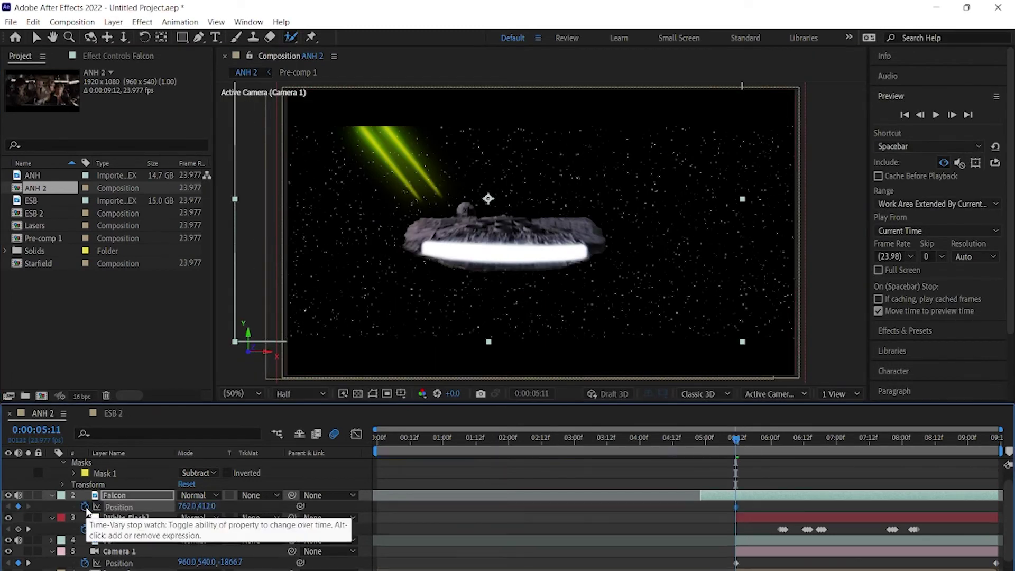
{"action": "left_click", "coordinate": [84, 506]}
{"action": "left_click", "coordinate": [995, 437]}
{"action": "left_click", "coordinate": [736, 439]}
- Keyframe the Falcon's Scale at 100% at 5:11 and shrink it to 40% at 9:10
{"action": "key", "text": "s"}
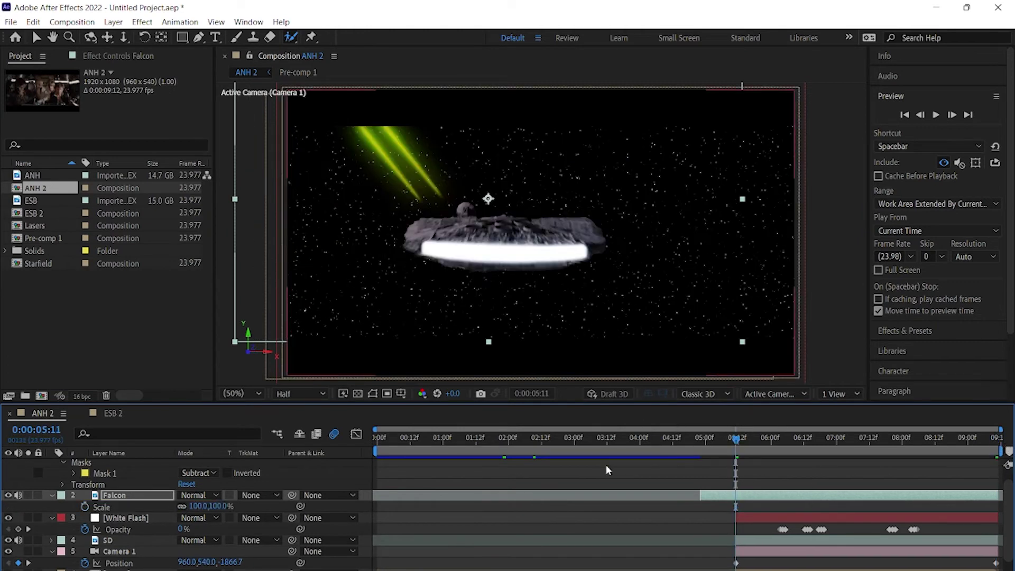
{"action": "left_click", "coordinate": [995, 437]}
{"action": "left_click", "coordinate": [606, 363]}
{"action": "key", "text": "v"}
{"action": "left_click_drag", "start_coordinate": [215, 506], "coordinate": [206, 506]}
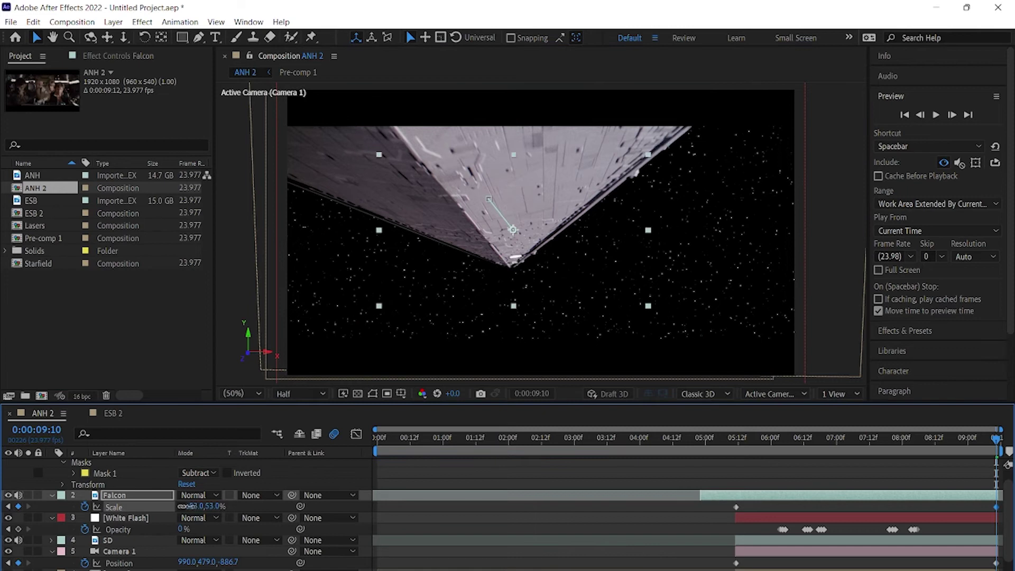
{"action": "scroll", "coordinate": [550, 249], "scroll_direction": "up", "scroll_amount": 2}
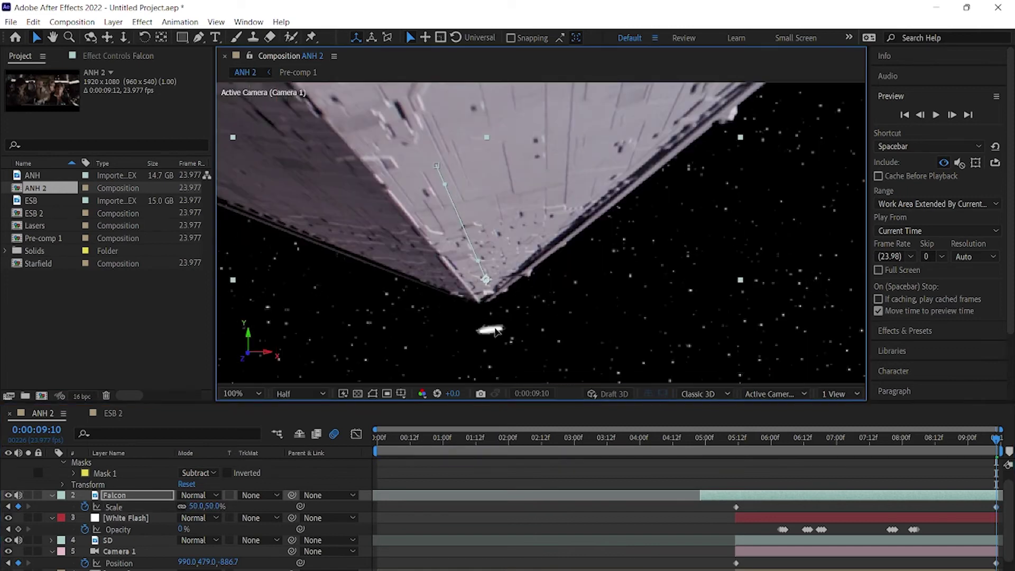
{"action": "scroll", "coordinate": [456, 300], "scroll_direction": "down", "scroll_amount": 2}
{"action": "left_click_drag", "start_coordinate": [210, 506], "coordinate": [207, 506]}
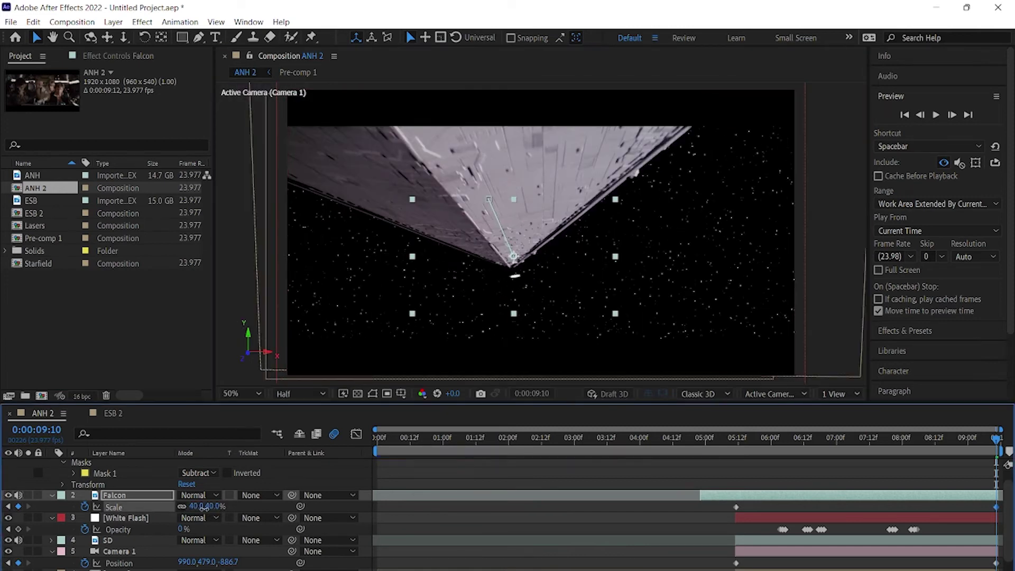
{"action": "left_click", "coordinate": [142, 22]}
- Apply Key Cleaner to the Falcon and move it left at 6:12 to add a Position keyframe
{"action": "mouse_move", "coordinate": [169, 231]}
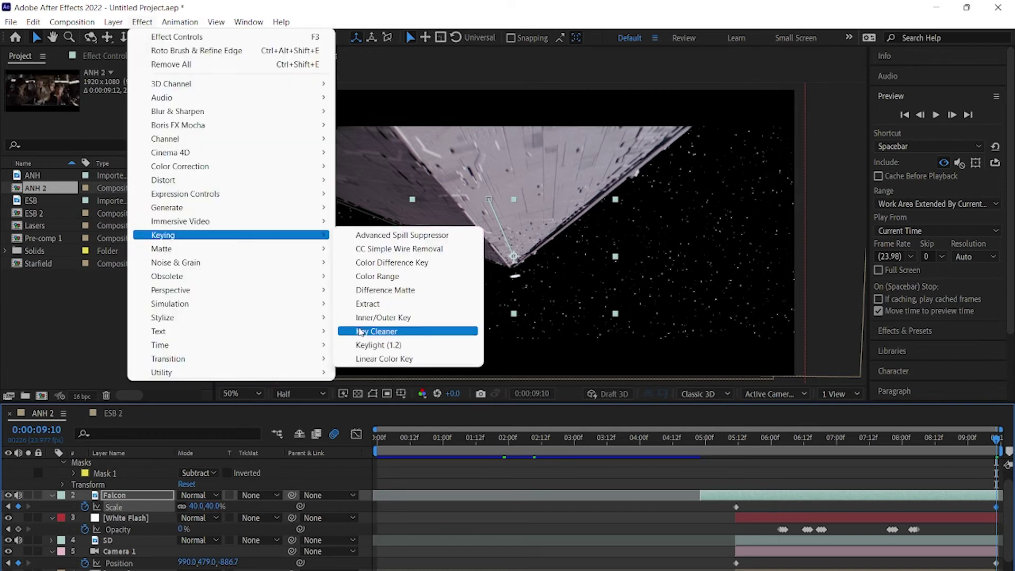
{"action": "left_click", "coordinate": [406, 333]}
{"action": "left_click", "coordinate": [884, 438]}
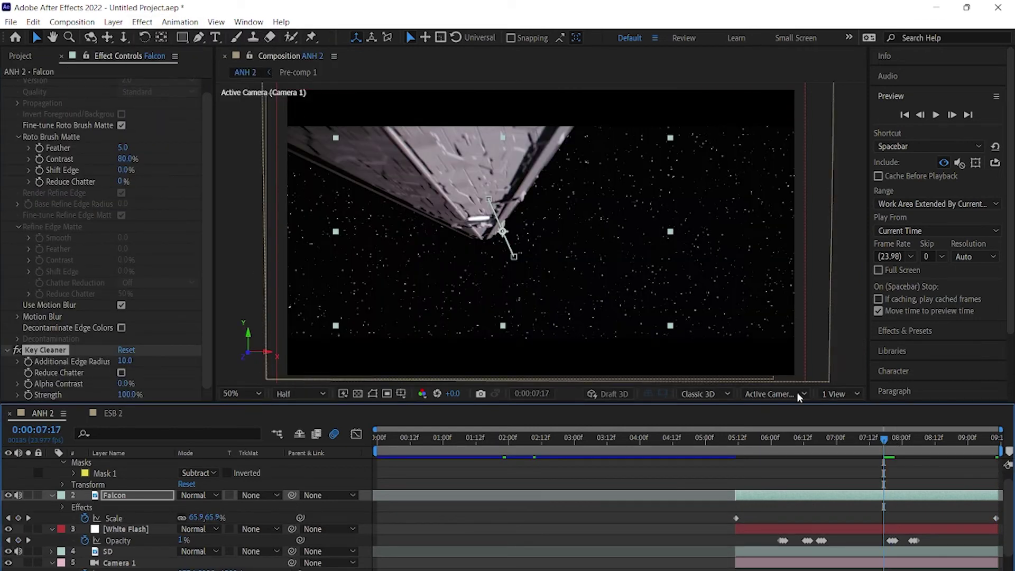
{"action": "left_click", "coordinate": [485, 236]}
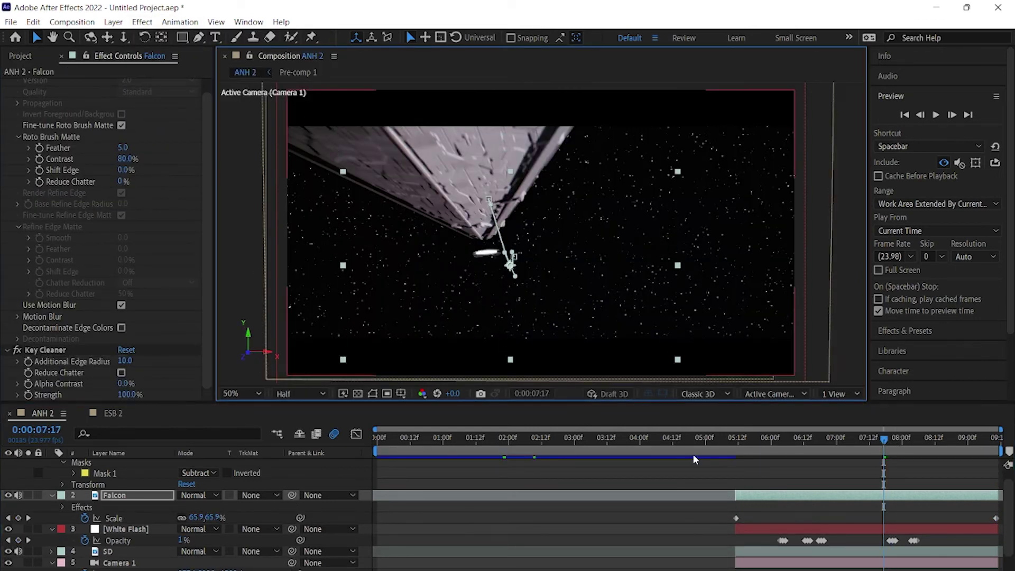
{"action": "key", "text": "u"}
{"action": "left_click", "coordinate": [803, 437]}
{"action": "left_click_drag", "start_coordinate": [511, 221], "coordinate": [478, 231]}
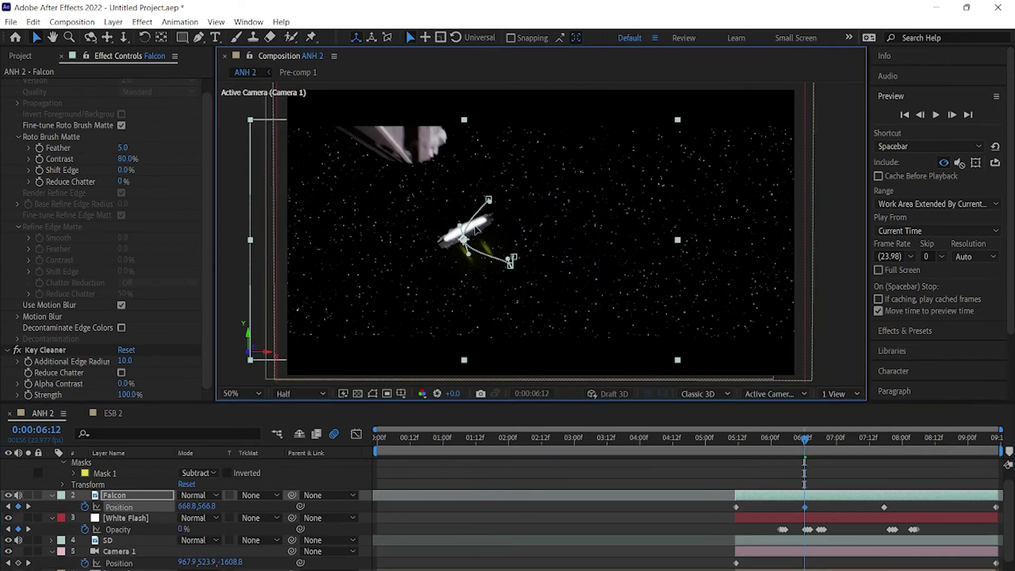
- Reposition the Falcon at 7:03, review its path, and move its layer above both Lasers layers
{"action": "left_click", "coordinate": [936, 442]}
{"action": "left_click_drag", "start_coordinate": [936, 444], "coordinate": [871, 440]}
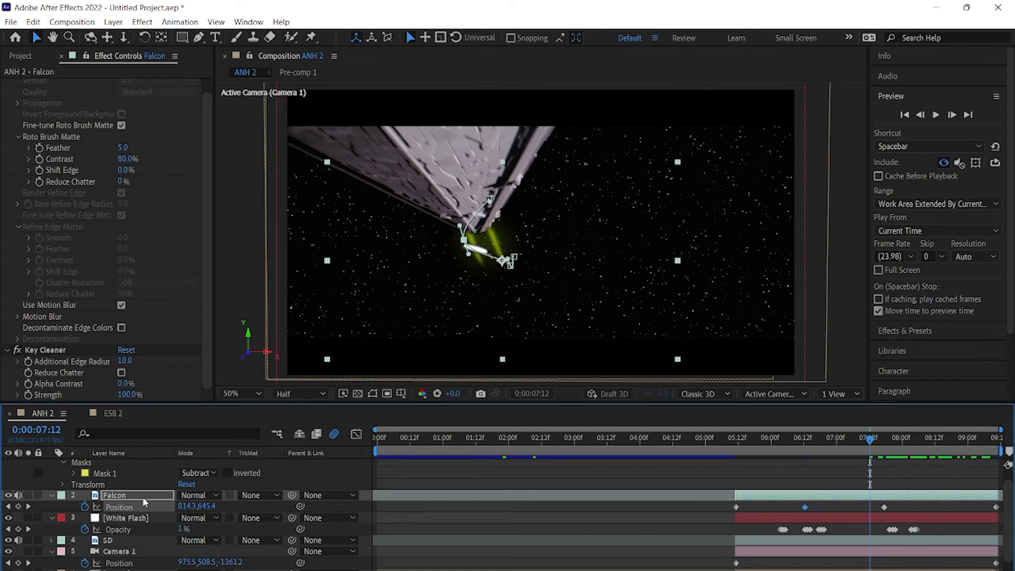
{"action": "left_click_drag", "start_coordinate": [139, 494], "coordinate": [129, 544]}
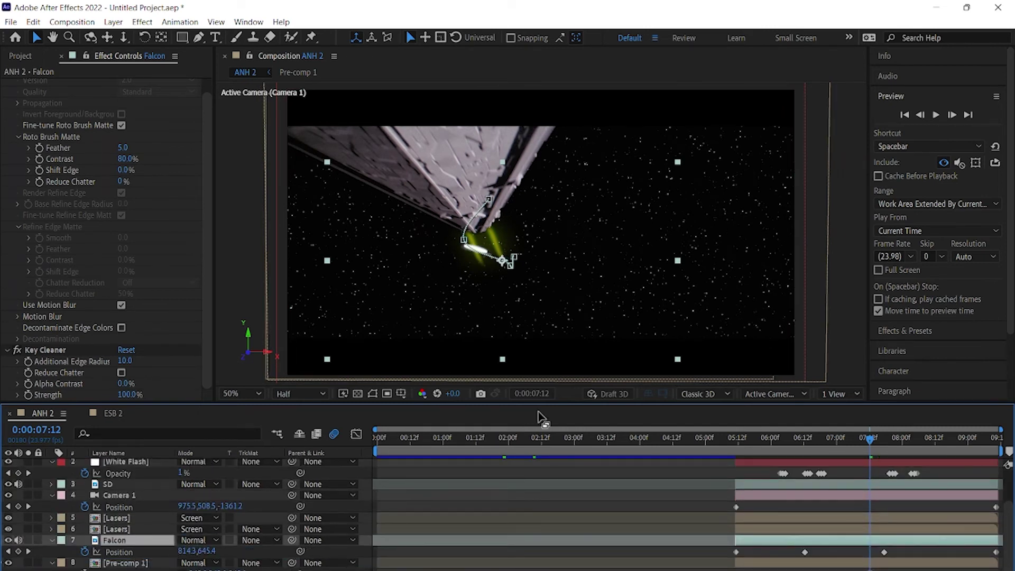
{"action": "left_click_drag", "start_coordinate": [869, 444], "coordinate": [846, 440]}
{"action": "left_click_drag", "start_coordinate": [483, 263], "coordinate": [472, 257]}
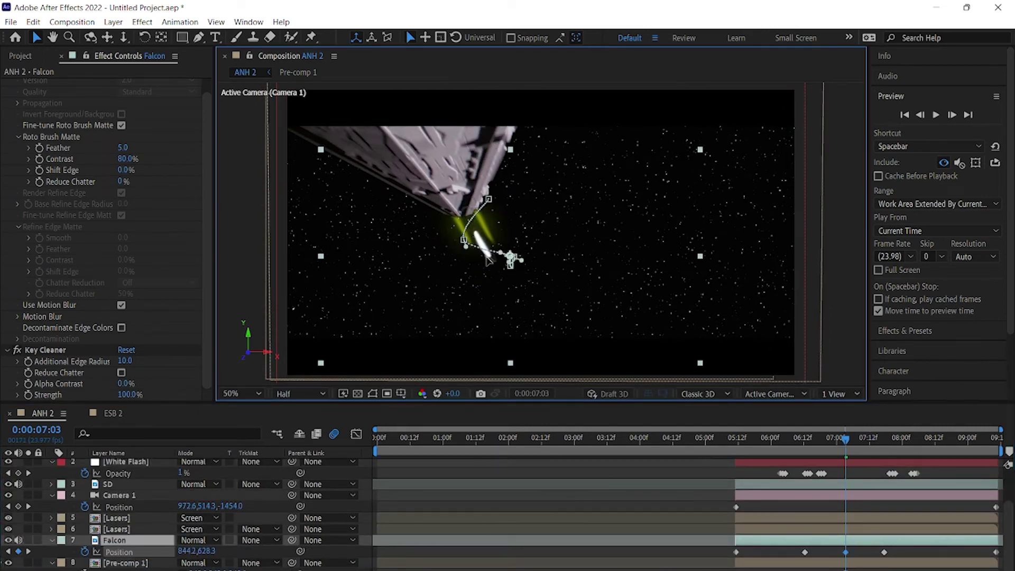
{"action": "left_click_drag", "start_coordinate": [764, 444], "coordinate": [912, 439]}
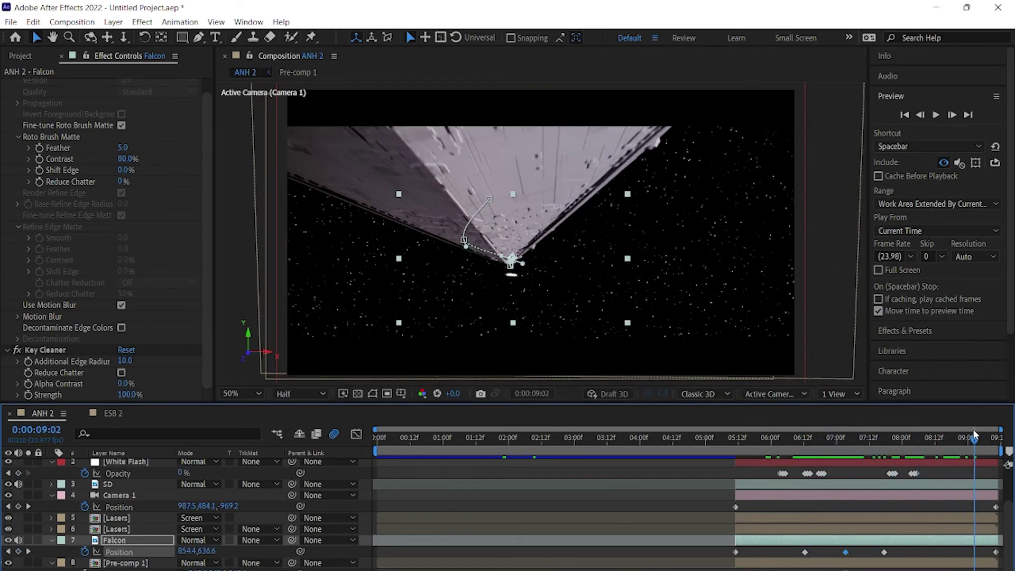
{"action": "mouse_move", "coordinate": [912, 440]}
{"action": "left_mouse_down"}
{"action": "mouse_move", "coordinate": [799, 429]}
{"action": "mouse_move", "coordinate": [689, 460]}
{"action": "left_mouse_up"}
{"action": "key", "text": "ctrl+bracketright"}
{"action": "key", "text": "ctrl+bracketright"}
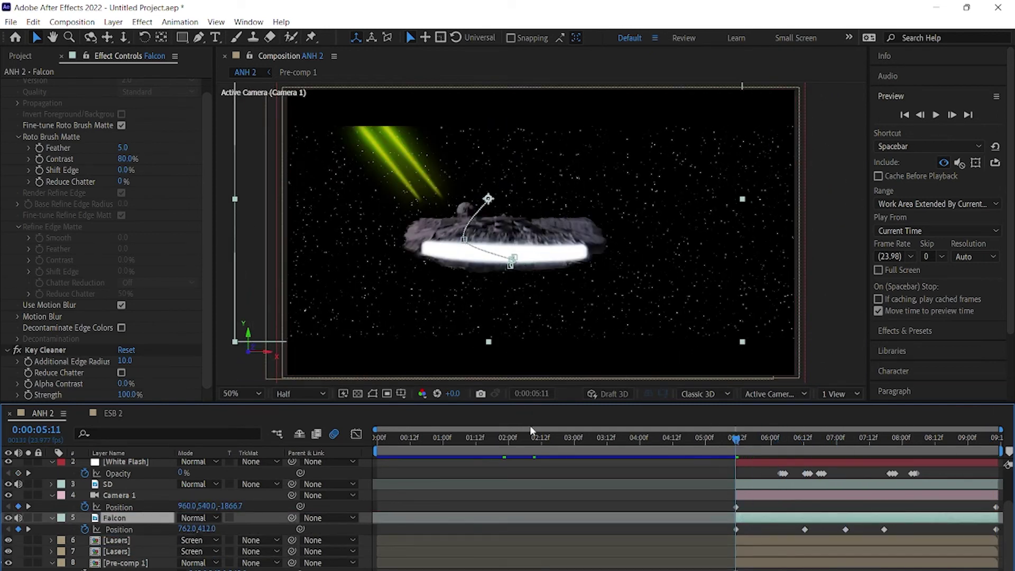
- Preview the shot and set the Falcon's Scale to 51% at 5:11
{"action": "key", "text": "space"}
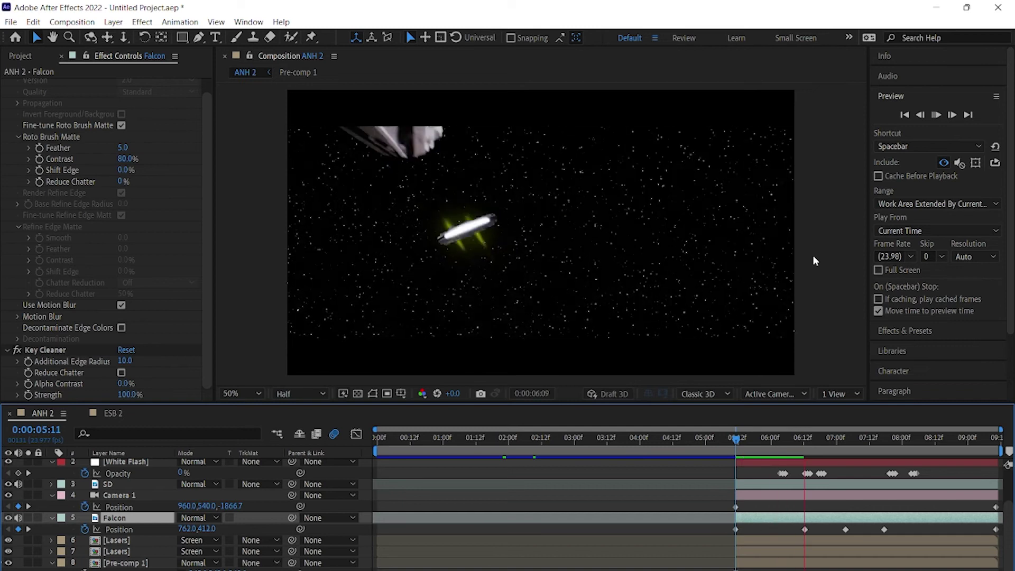
{"action": "left_click", "coordinate": [735, 440]}
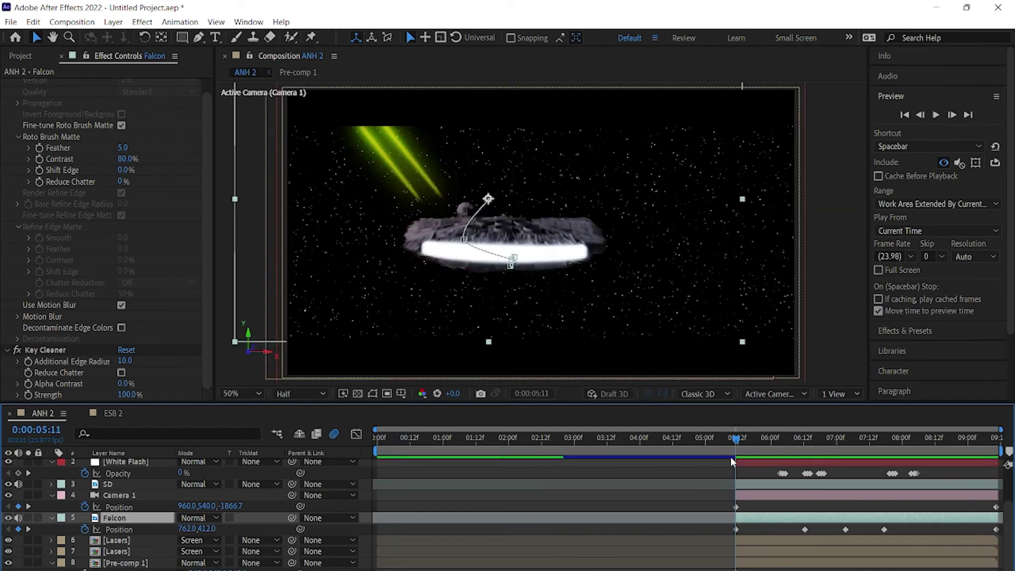
{"action": "left_click", "coordinate": [28, 517]}
{"action": "key", "text": "s"}
{"action": "left_click", "coordinate": [28, 506]}
{"action": "mouse_move", "coordinate": [197, 517]}
{"action": "left_mouse_down"}
{"action": "mouse_move", "coordinate": [203, 528]}
{"action": "mouse_move", "coordinate": [187, 529]}
{"action": "left_mouse_up"}
{"action": "scroll", "coordinate": [203, 528], "scroll_direction": "up", "scroll_amount": 1}
{"action": "left_click", "coordinate": [517, 258]}
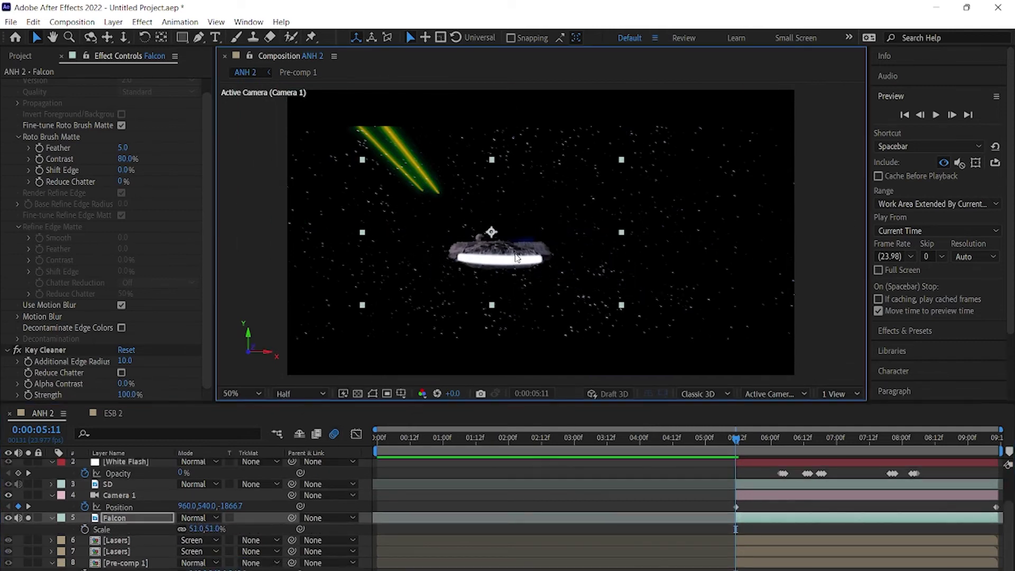
- Keyframe the Falcon's Position, then move it down-right and enlarge it to 65% at 9:10
{"action": "key", "text": "alt+shift+p"}
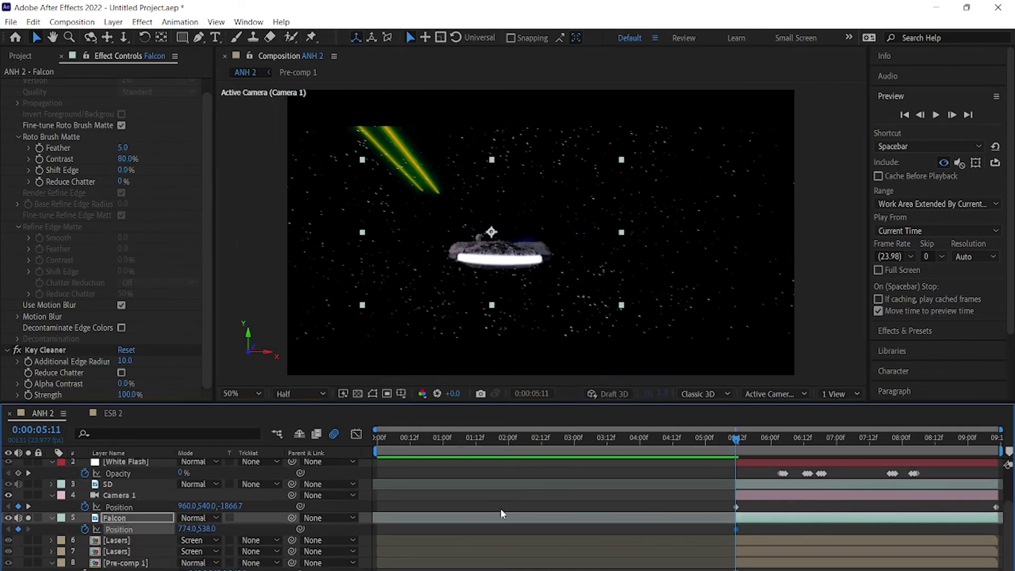
{"action": "key", "text": "End"}
{"action": "scroll", "coordinate": [538, 313], "scroll_direction": "up", "scroll_amount": 2}
{"action": "left_click_drag", "start_coordinate": [447, 317], "coordinate": [521, 313]}
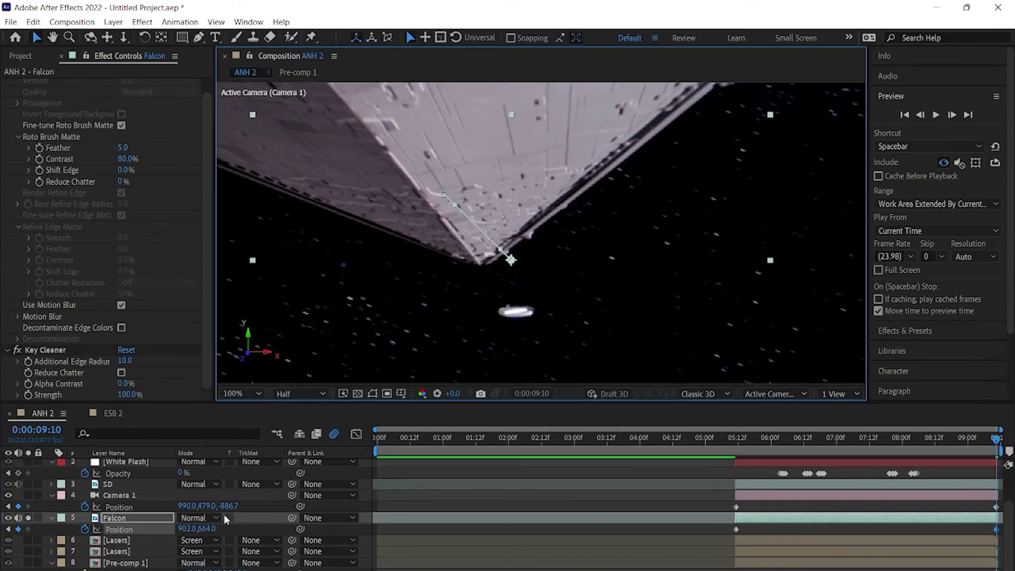
{"action": "key", "text": "s"}
{"action": "left_click_drag", "start_coordinate": [216, 530], "coordinate": [220, 528]}
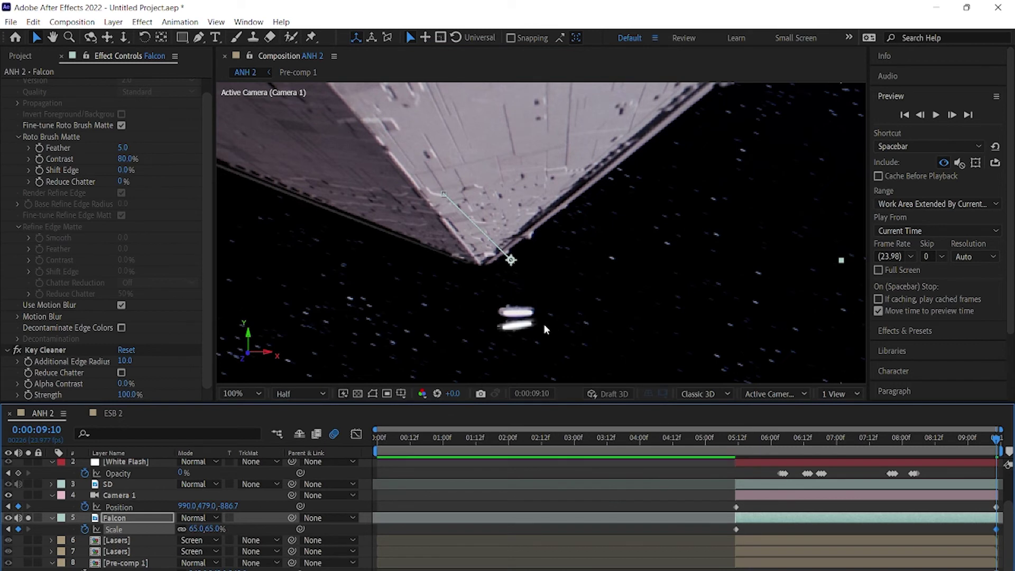
{"action": "left_click_drag", "start_coordinate": [544, 328], "coordinate": [535, 315]}
- Reshape the flight path with Falcon Position keys at 7:14 and 6:12, then review through 9:10
{"action": "left_click", "coordinate": [877, 441]}
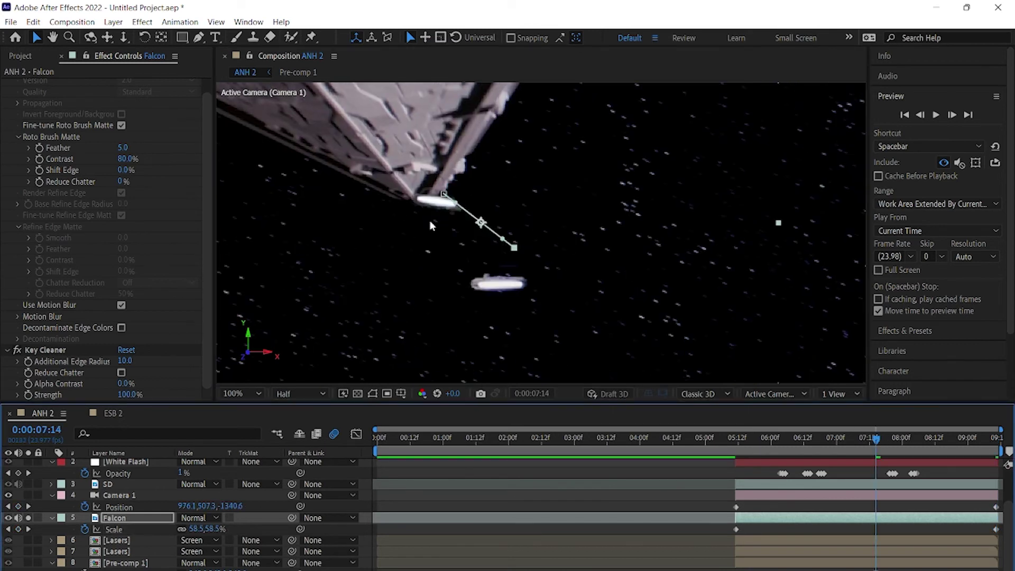
{"action": "left_click_drag", "start_coordinate": [430, 225], "coordinate": [491, 308]}
{"action": "left_click", "coordinate": [803, 445]}
{"action": "mouse_move", "coordinate": [482, 262]}
{"action": "left_mouse_down"}
{"action": "mouse_move", "coordinate": [510, 284]}
{"action": "mouse_move", "coordinate": [518, 316]}
{"action": "left_mouse_up"}
{"action": "left_click", "coordinate": [943, 442]}
{"action": "left_click_drag", "start_coordinate": [841, 439], "coordinate": [879, 438]}
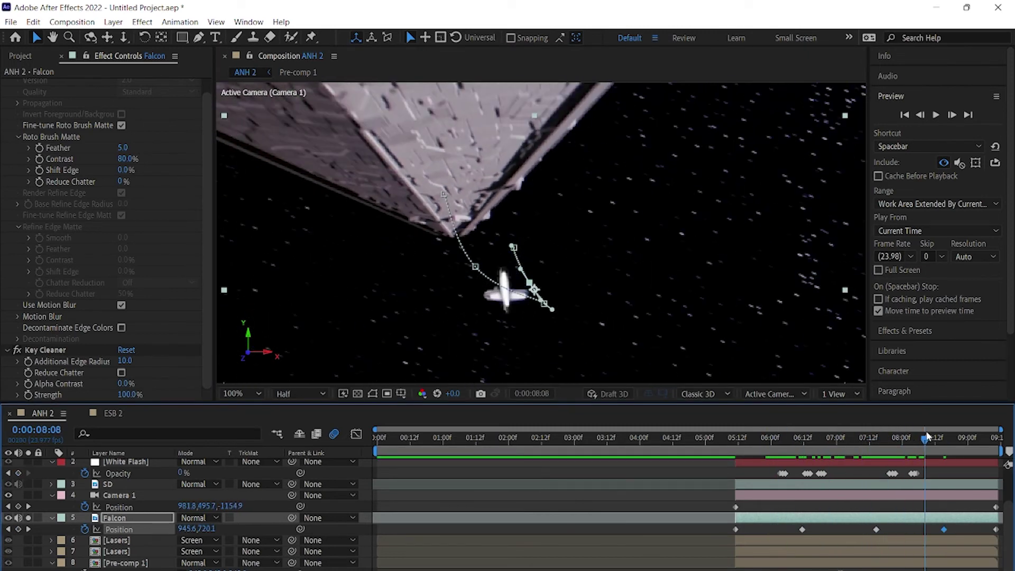
{"action": "left_click_drag", "start_coordinate": [880, 439], "coordinate": [997, 438]}
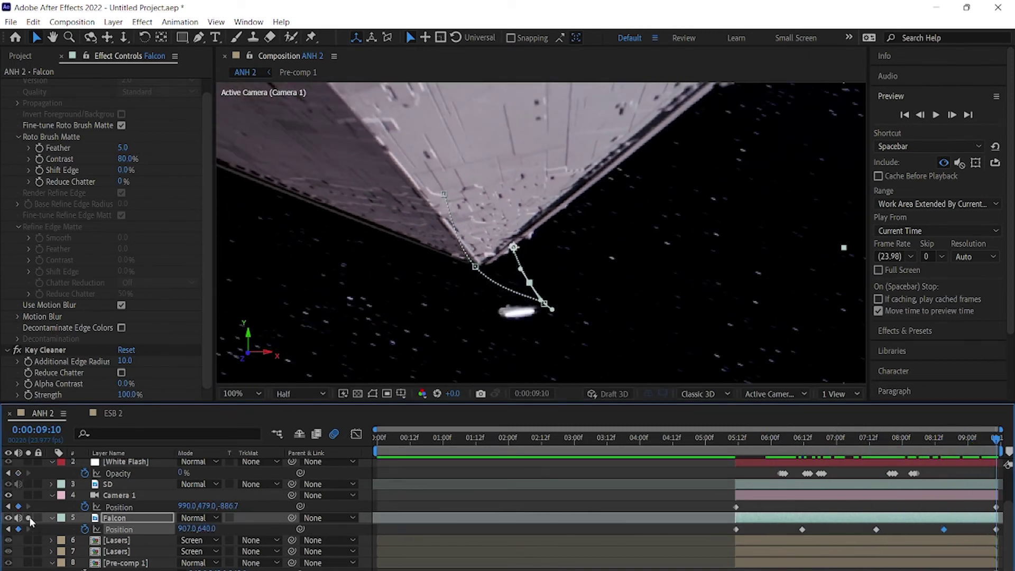
{"action": "scroll", "coordinate": [30, 521], "scroll_direction": "down", "scroll_amount": 1}
{"action": "left_click", "coordinate": [241, 393]}
{"action": "left_click", "coordinate": [275, 142]}
- Preview the shot, comparing the Falcon with Key Cleaner toggled off and on
{"action": "key", "text": "i"}
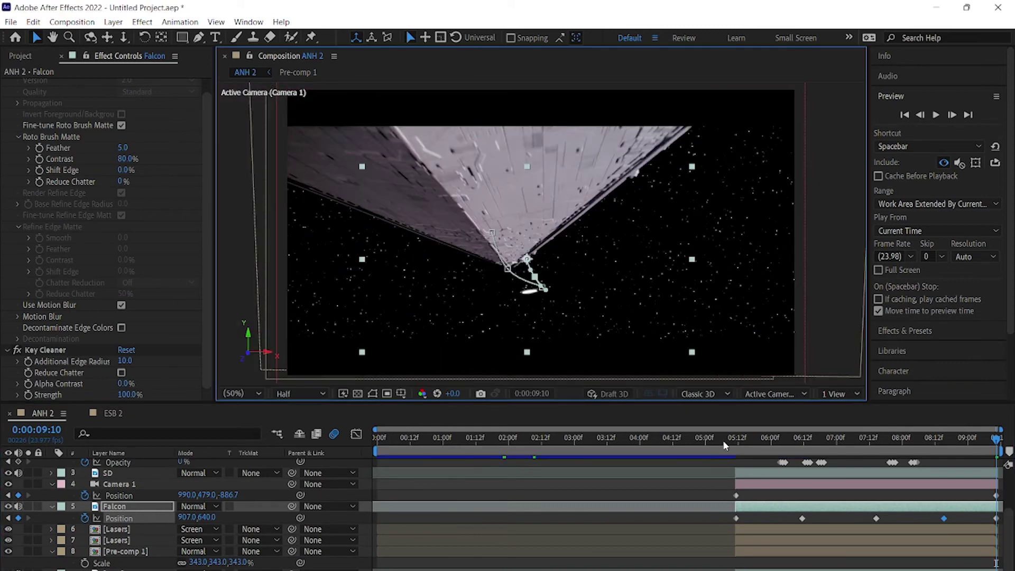
{"action": "key", "text": "space"}
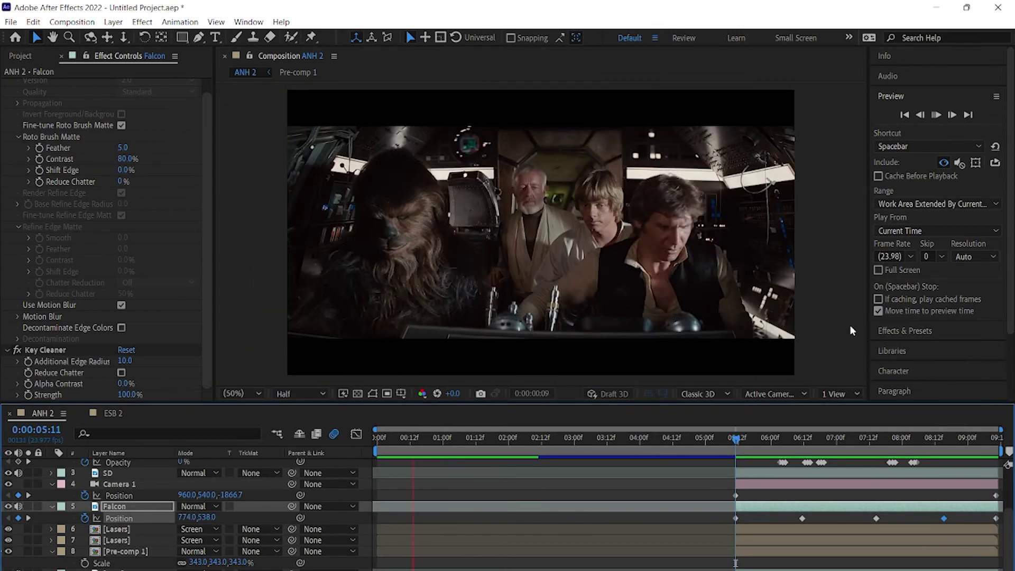
{"action": "left_click", "coordinate": [738, 441]}
{"action": "left_click", "coordinate": [17, 349]}
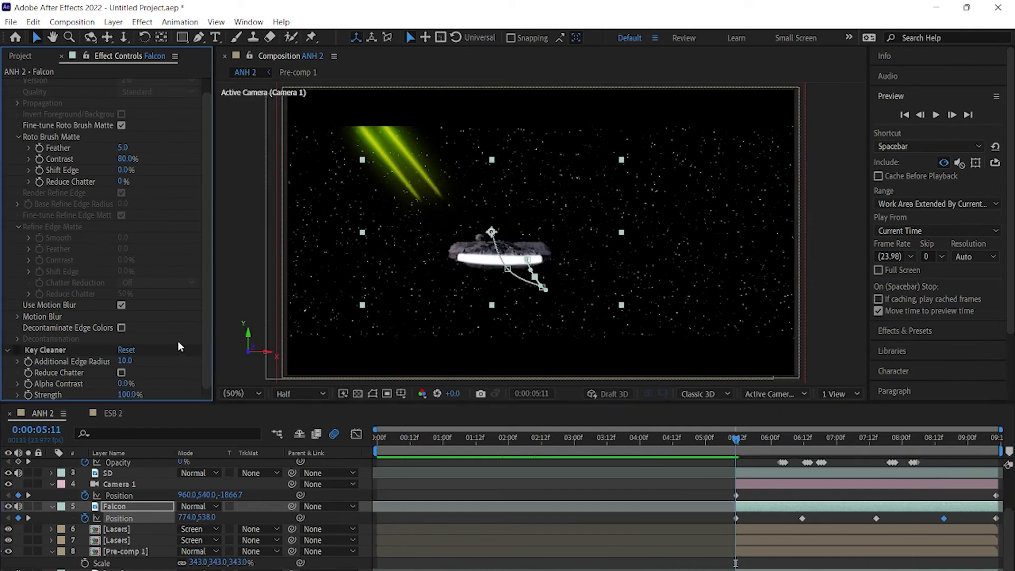
{"action": "key", "text": "space"}
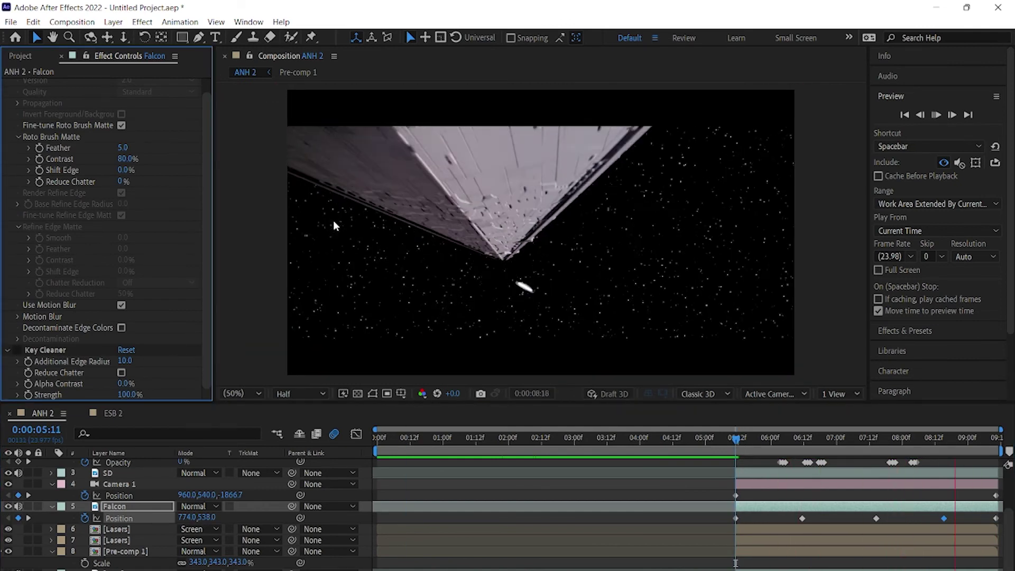
{"action": "key", "text": "space"}
{"action": "left_click", "coordinate": [730, 442]}
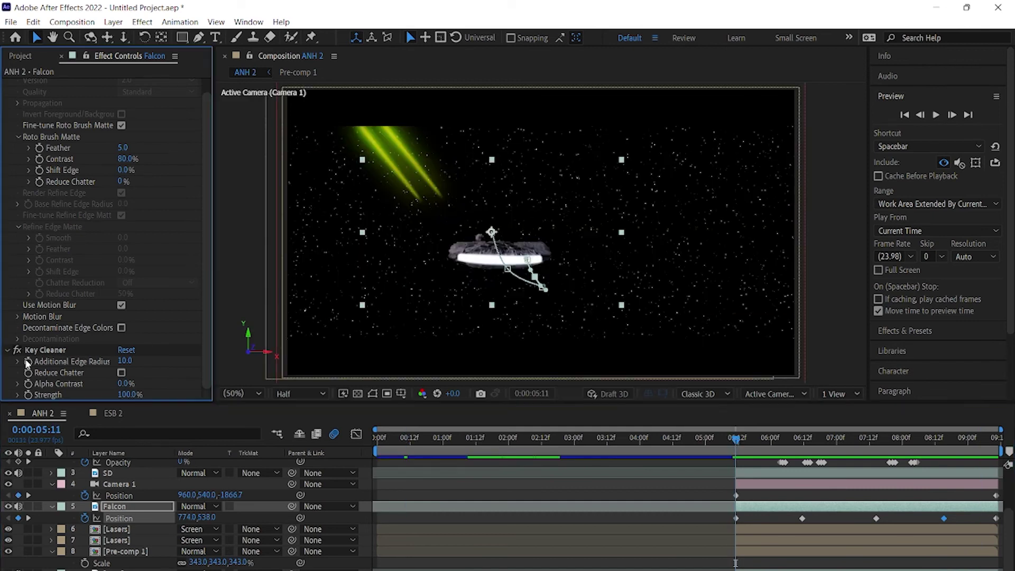
- Add a Matte Choker effect below Key Cleaner to tighten the Falcon's matte
{"action": "left_click", "coordinate": [45, 350]}
{"action": "right_click", "coordinate": [127, 379]}
{"action": "left_click", "coordinate": [370, 247]}
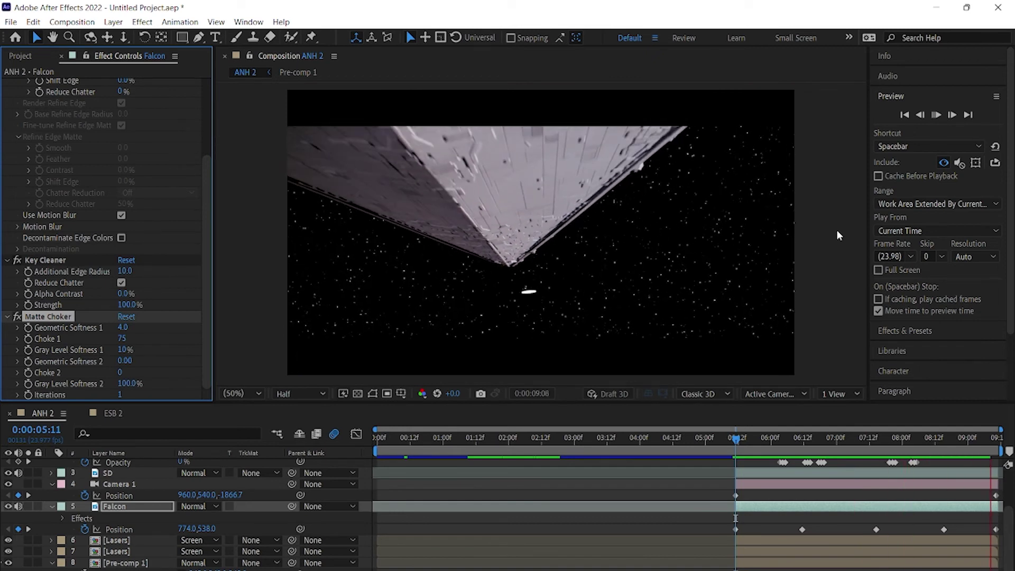
{"action": "key", "text": "space"}
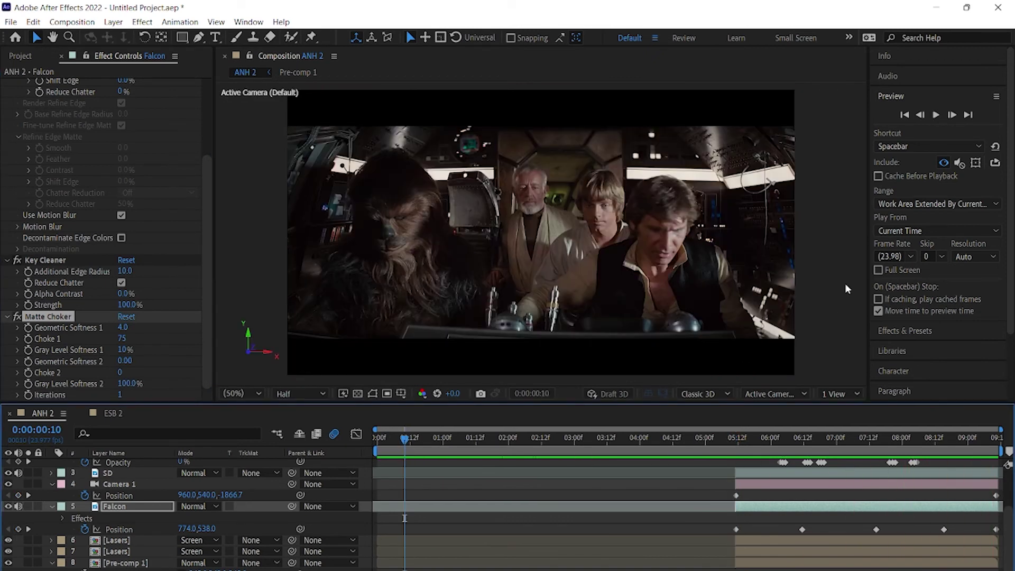
{"action": "left_click", "coordinate": [737, 436]}
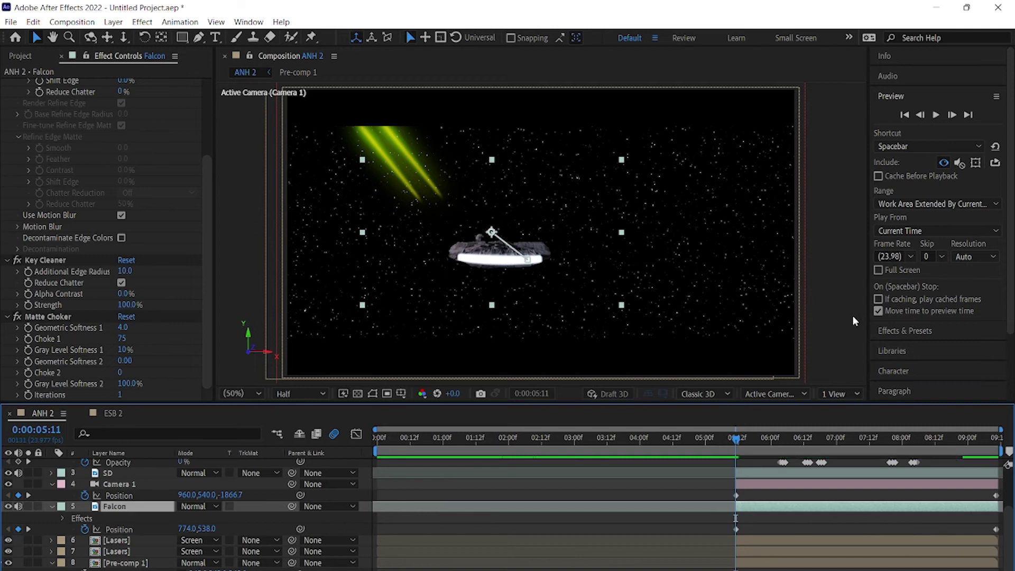
- Add a Falcon Position keyframe around 7:14 and preview the new motion
{"action": "left_click", "coordinate": [842, 315]}
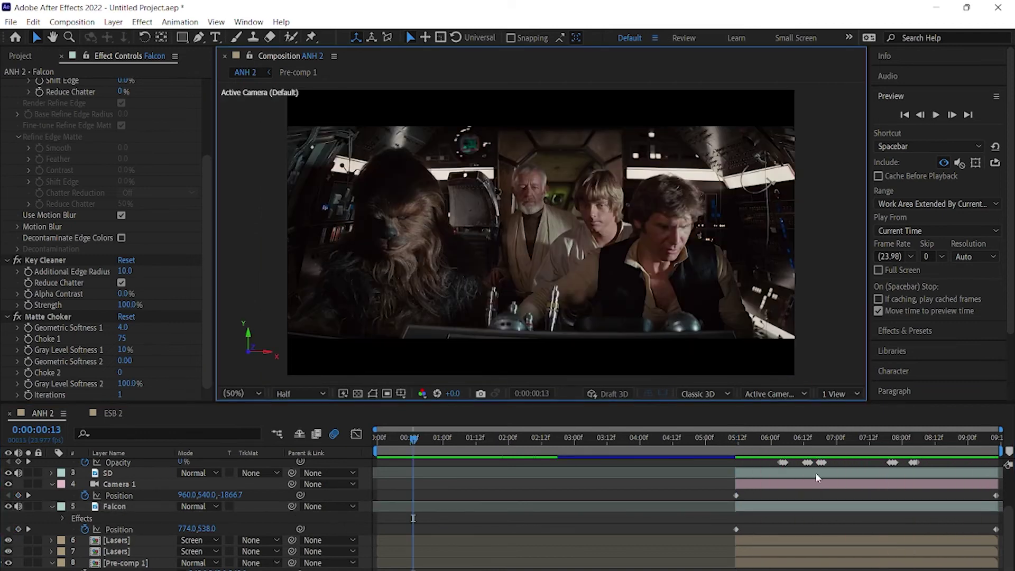
{"action": "left_click", "coordinate": [876, 442]}
{"action": "left_click_drag", "start_coordinate": [877, 442], "coordinate": [875, 442]}
{"action": "left_click_drag", "start_coordinate": [501, 256], "coordinate": [487, 257]}
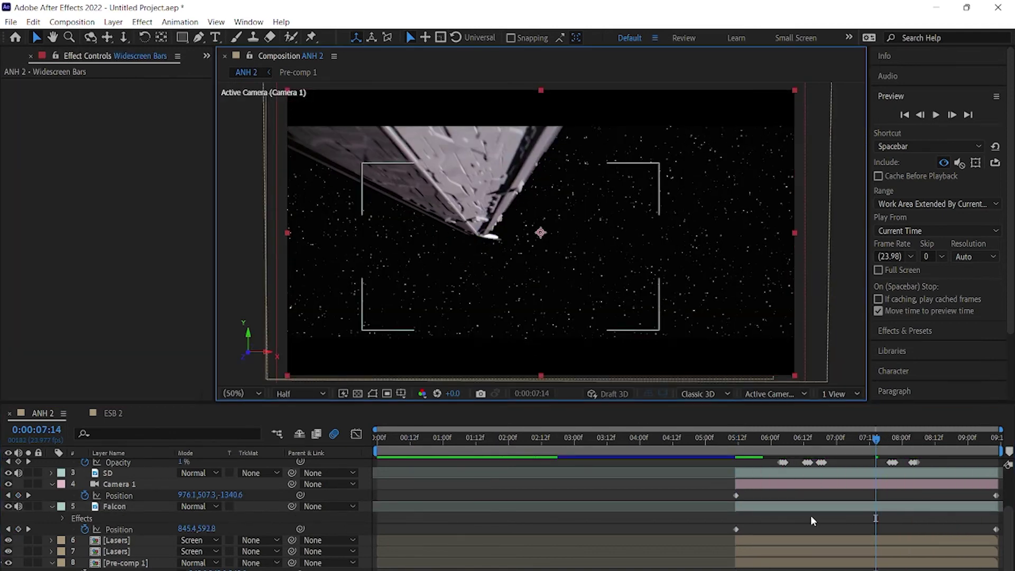
{"action": "key", "text": "space"}
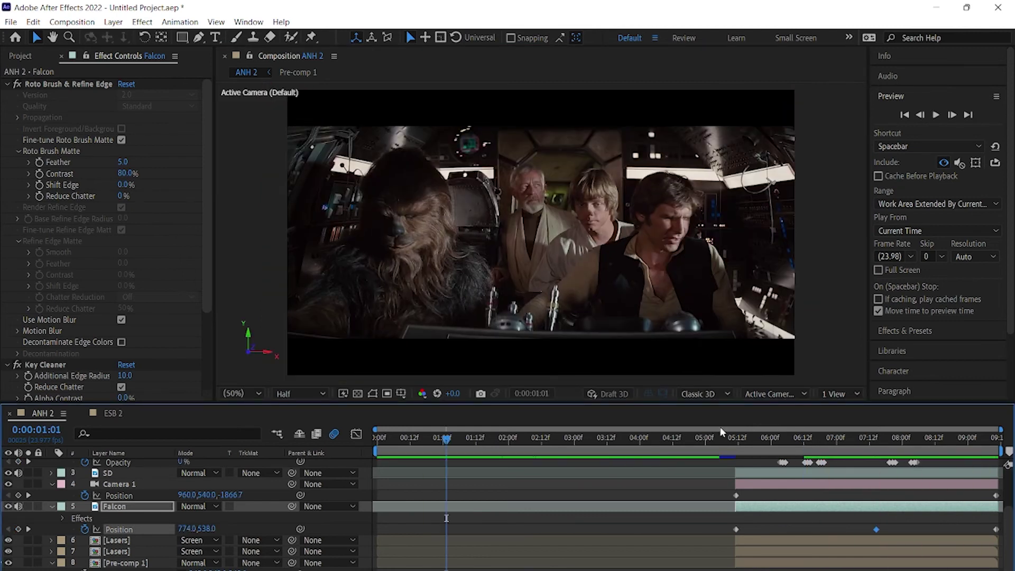
{"action": "left_click_drag", "start_coordinate": [720, 429], "coordinate": [734, 429]}
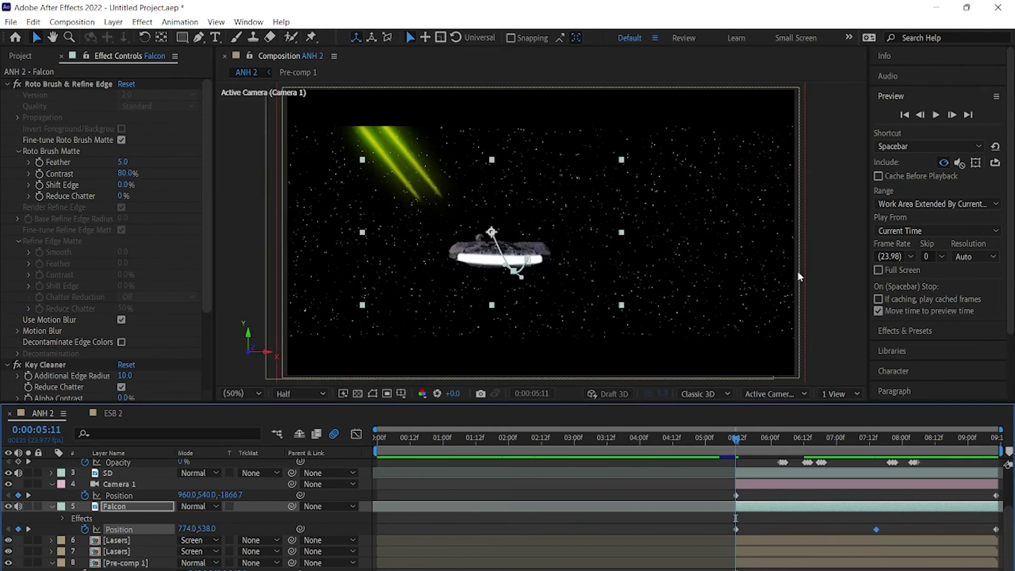
{"action": "left_click", "coordinate": [825, 277]}
{"action": "key", "text": "space"}
{"action": "left_click", "coordinate": [729, 441]}
- At 6:17, toggle the Gaussian Blur and Glow effects on the two Lasers layers
{"action": "left_click", "coordinate": [818, 439]}
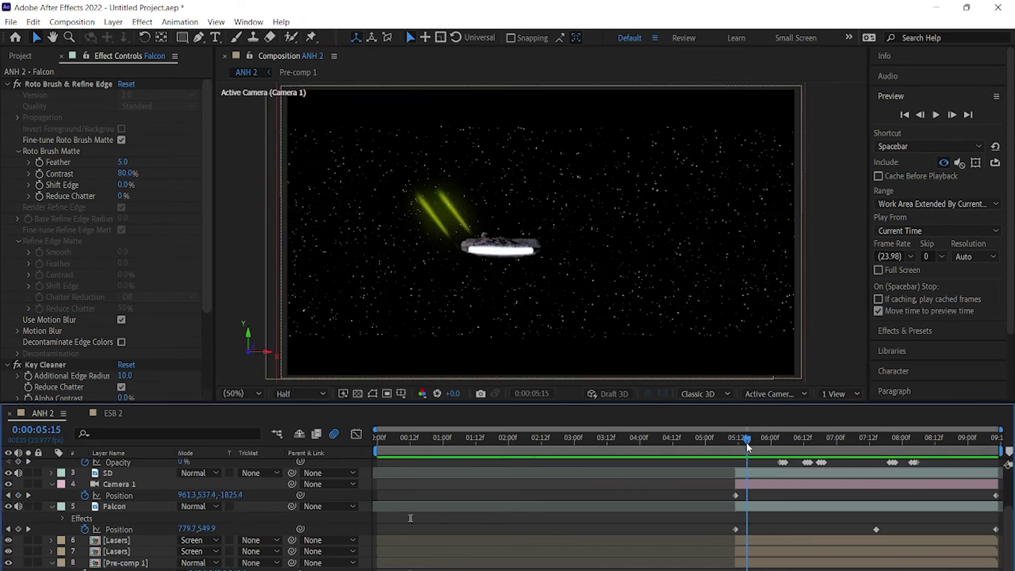
{"action": "scroll", "coordinate": [790, 507], "scroll_direction": "down", "scroll_amount": 1}
{"action": "left_click", "coordinate": [775, 531]}
{"action": "left_click", "coordinate": [17, 84]}
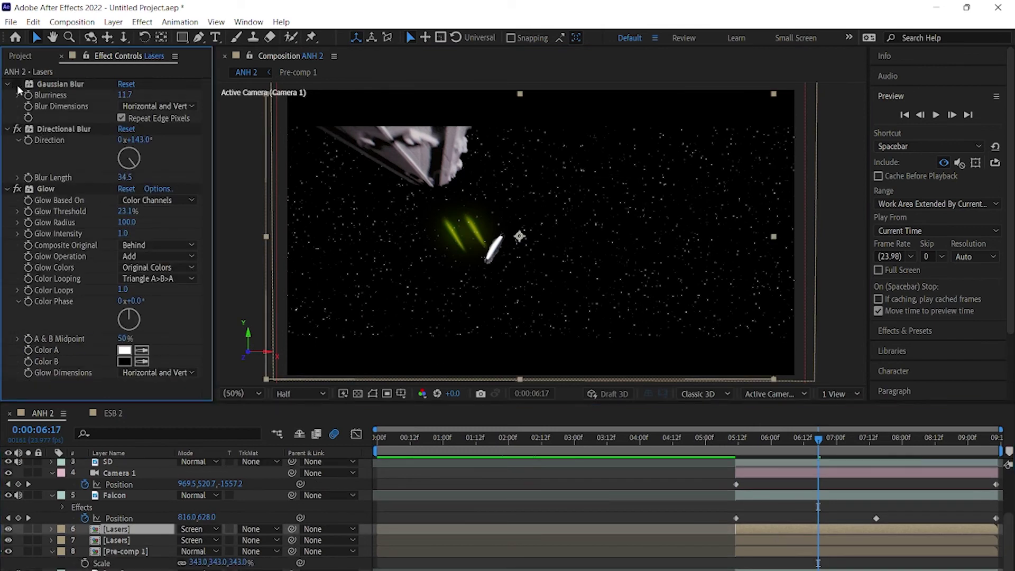
{"action": "key", "text": "ctrl+Down"}
{"action": "left_click", "coordinate": [17, 85]}
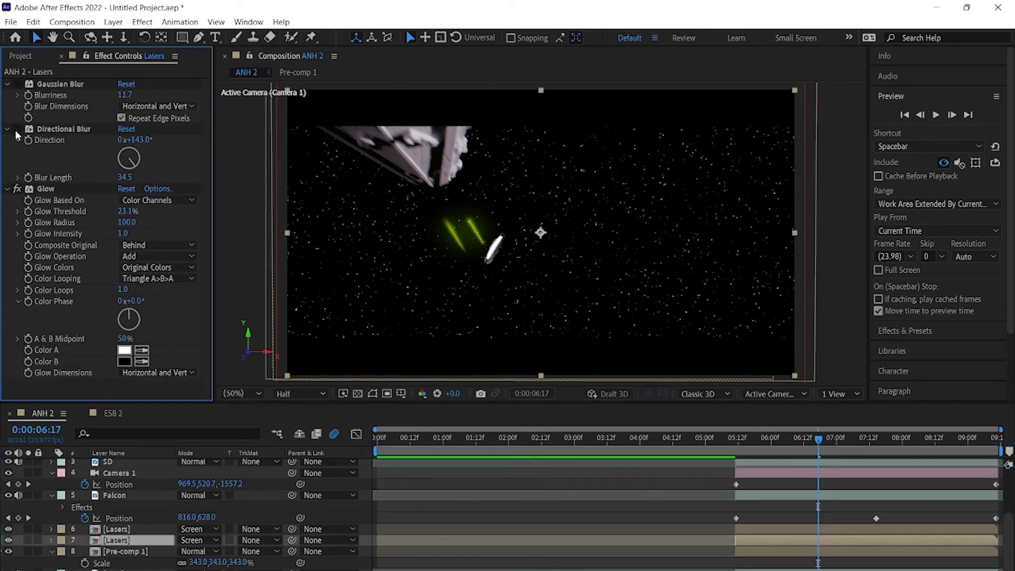
{"action": "key", "text": "F4"}
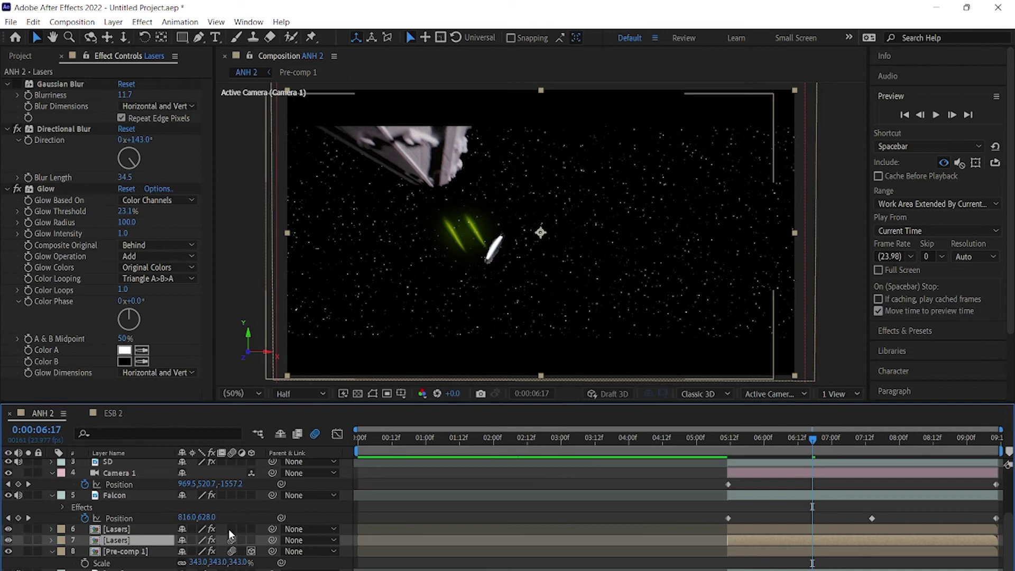
{"action": "left_click", "coordinate": [18, 189]}
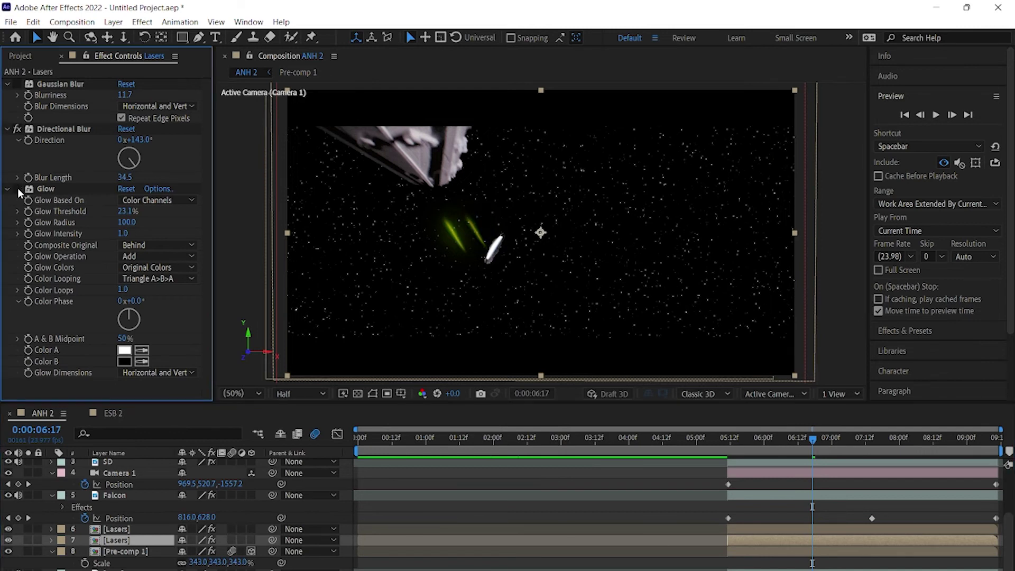
- Preview the sequence and turn off Directional Blur to sharpen the lasers
{"action": "key", "text": "space"}
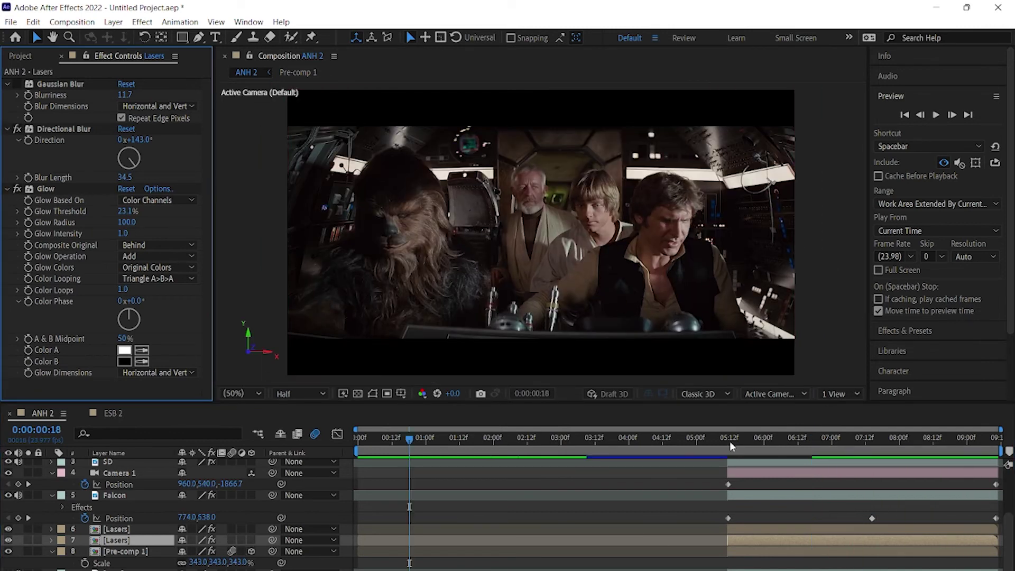
{"action": "left_click", "coordinate": [729, 439]}
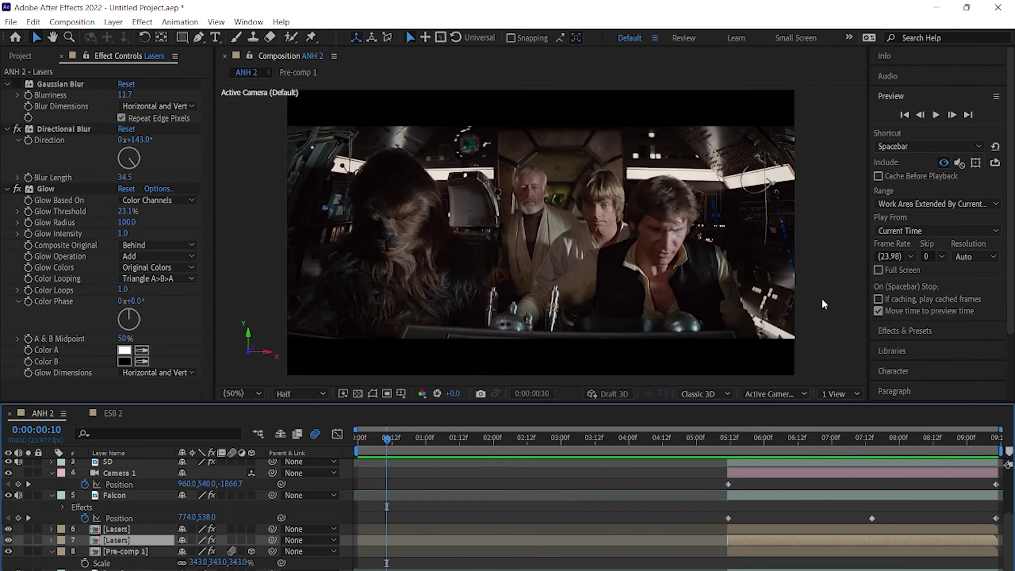
{"action": "mouse_move", "coordinate": [734, 439]}
{"action": "left_mouse_down"}
{"action": "mouse_move", "coordinate": [788, 439]}
{"action": "mouse_move", "coordinate": [756, 442]}
{"action": "left_mouse_up"}
{"action": "key", "text": "space"}
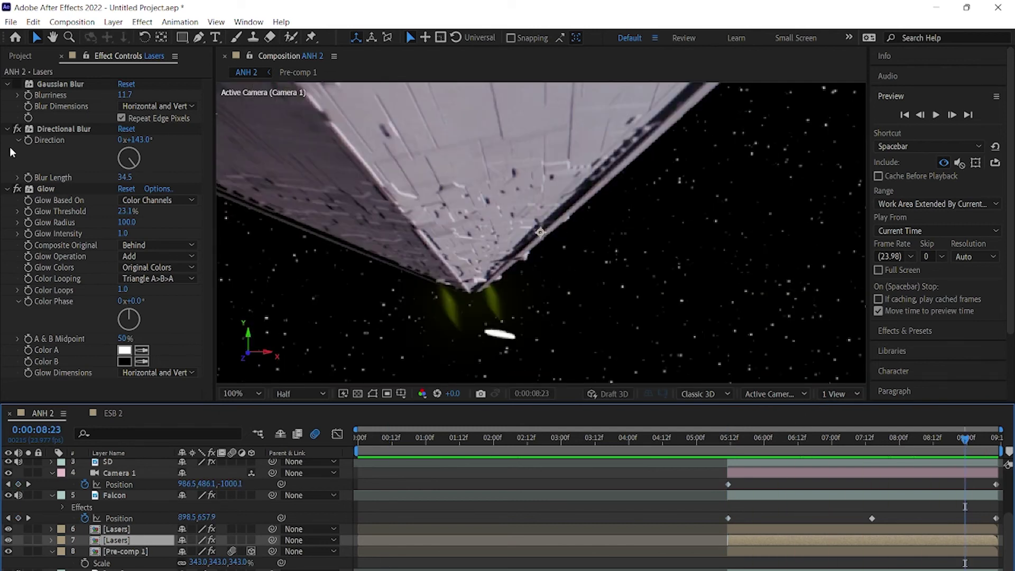
{"action": "left_click", "coordinate": [16, 128]}
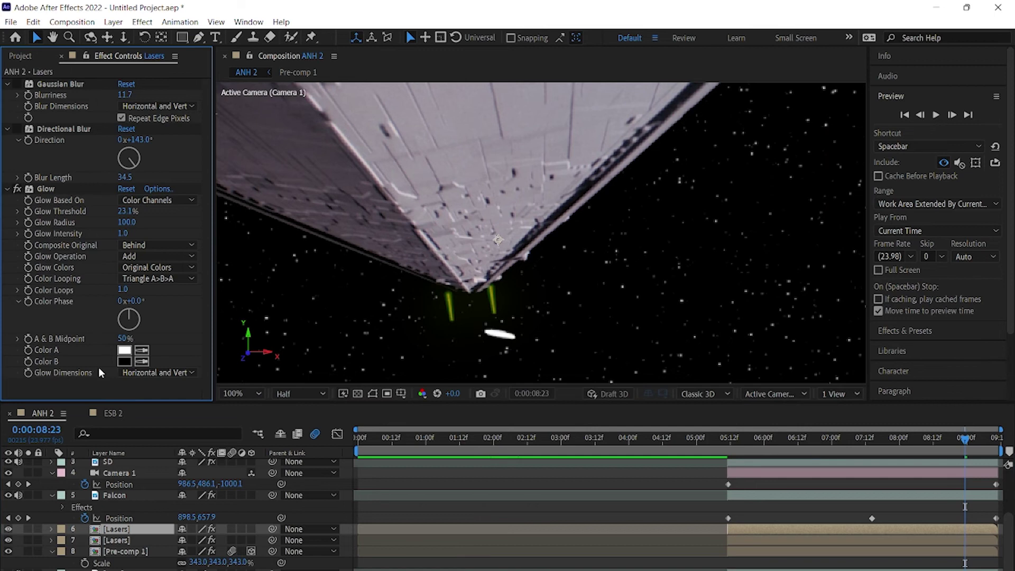
- Open the Lasers pre-comp, then back in ANH 2 preview from the lasers' start at 50% zoom
{"action": "double_click", "coordinate": [231, 528]}
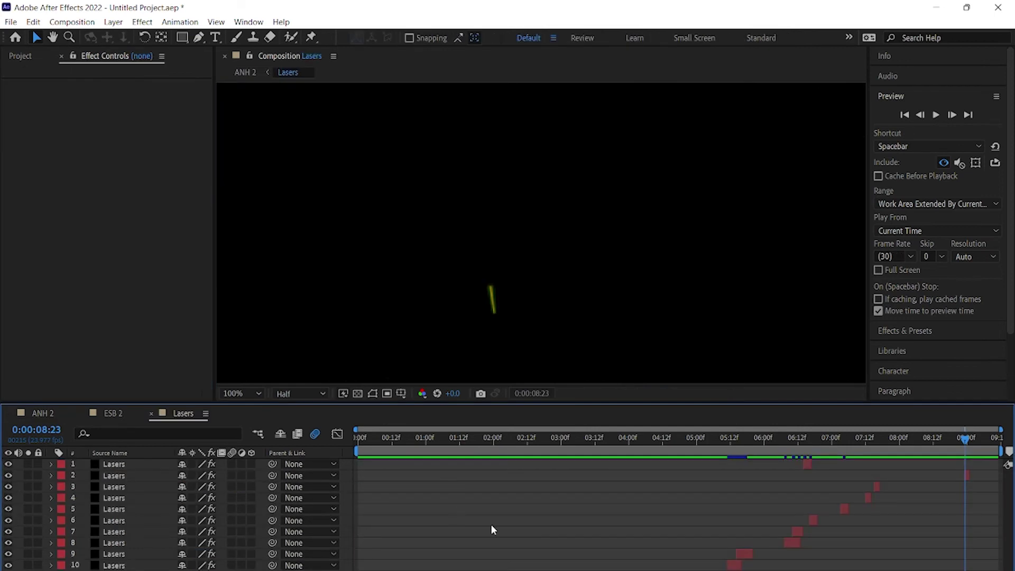
{"action": "left_click", "coordinate": [45, 413]}
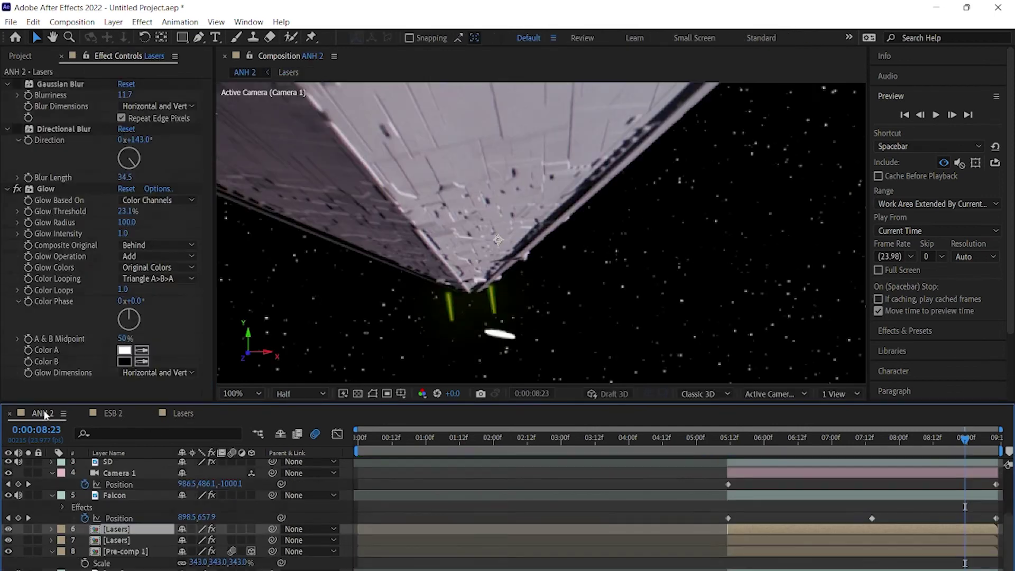
{"action": "key", "text": "space"}
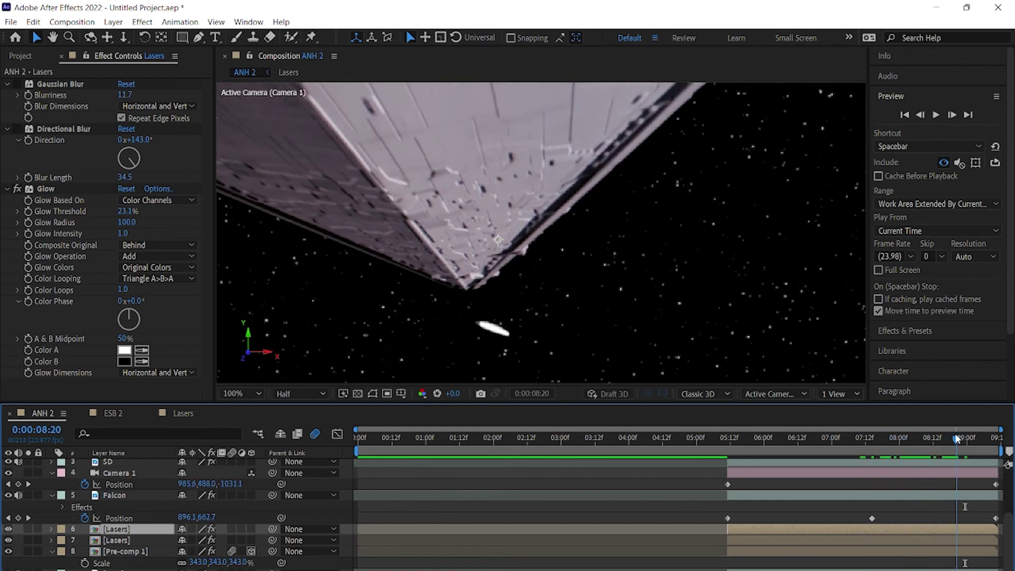
{"action": "key", "text": "comma"}
{"action": "key", "text": "i"}
{"action": "key", "text": "space"}
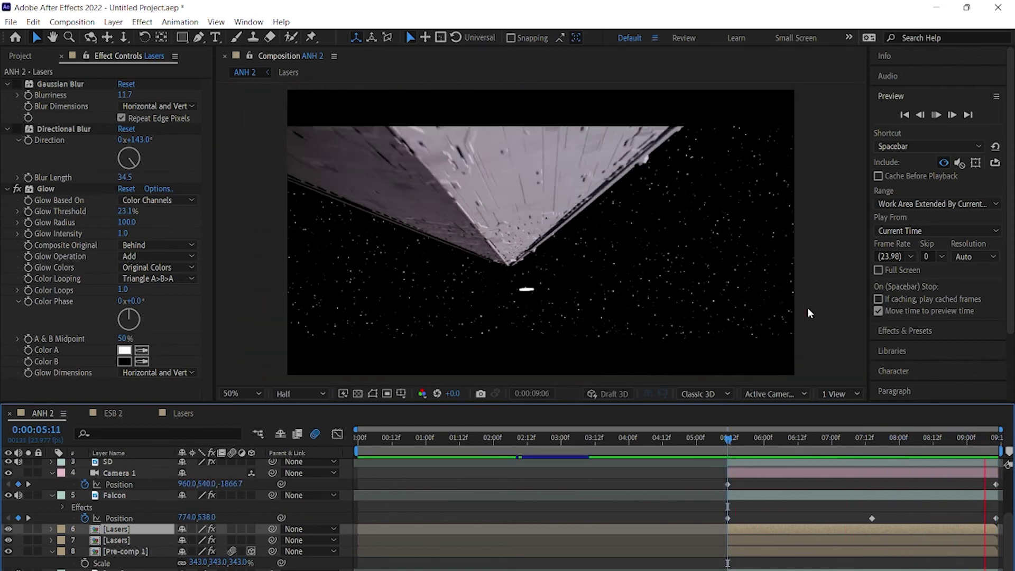
{"action": "key", "text": "space"}
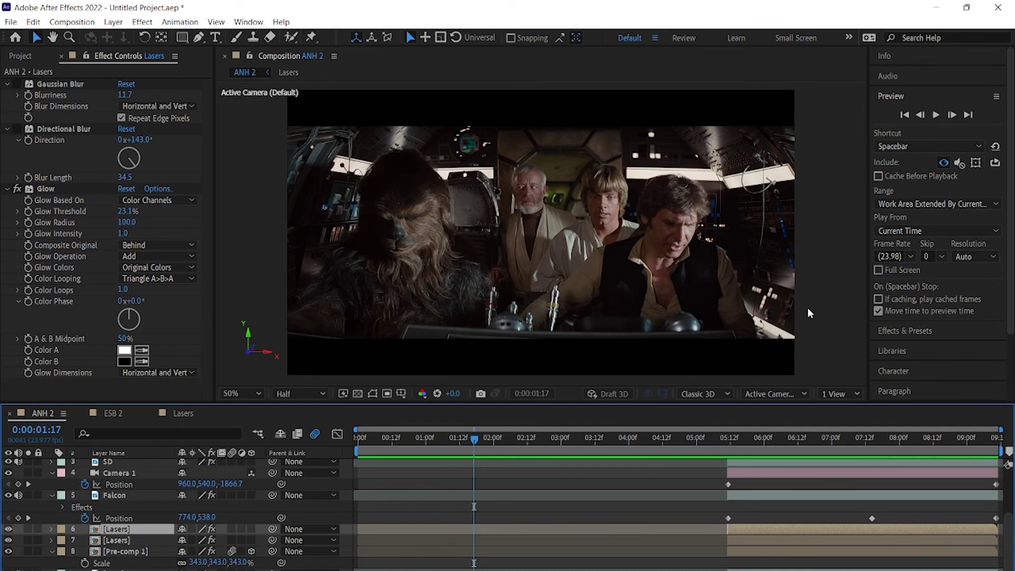
{"action": "left_click", "coordinate": [807, 309]}
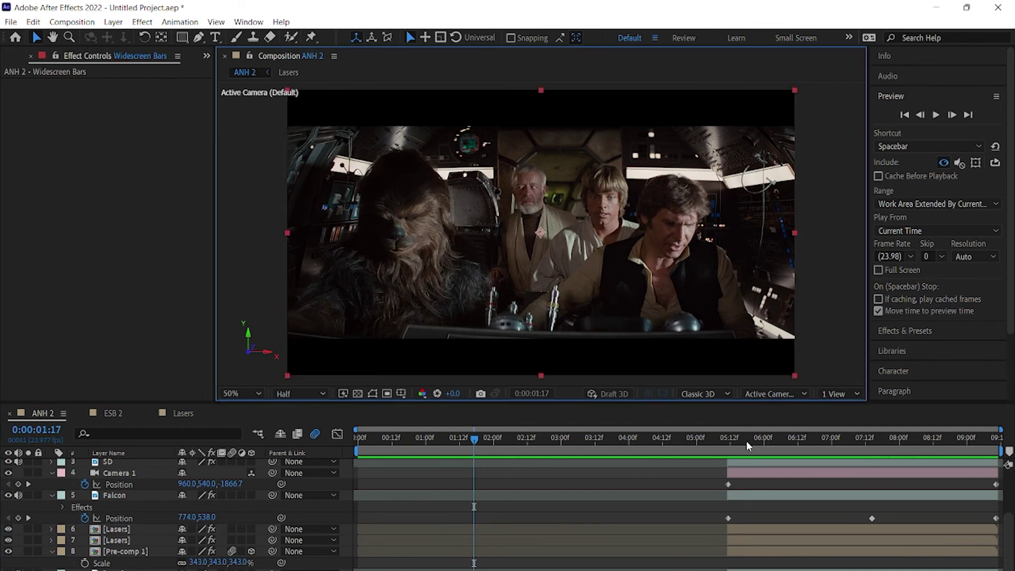
- Move the Falcon down-right at 9:10 and at 7:15 to set new Position keyframes
{"action": "left_click", "coordinate": [728, 438]}
{"action": "left_click", "coordinate": [119, 496]}
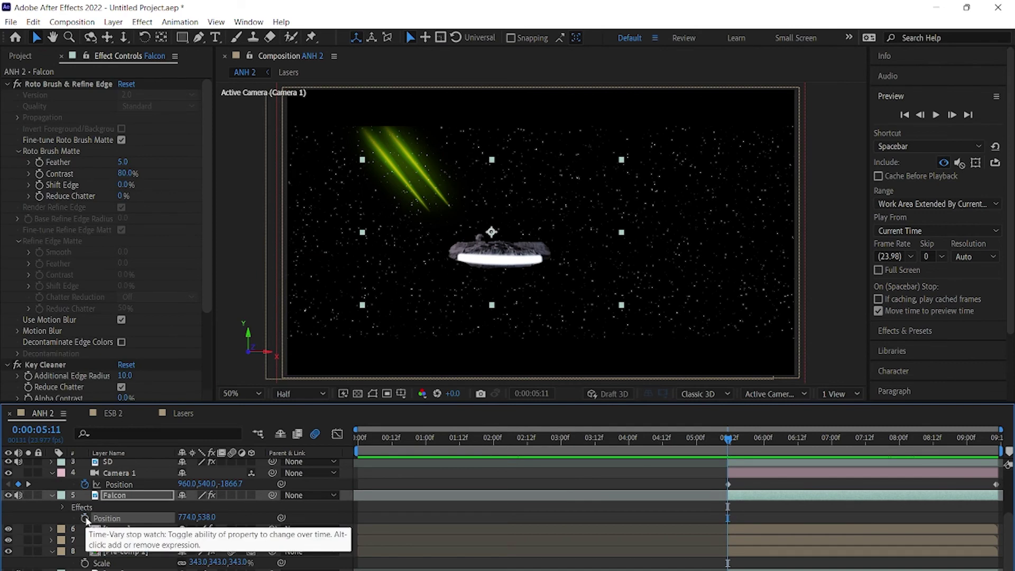
{"action": "key", "text": "shift+s"}
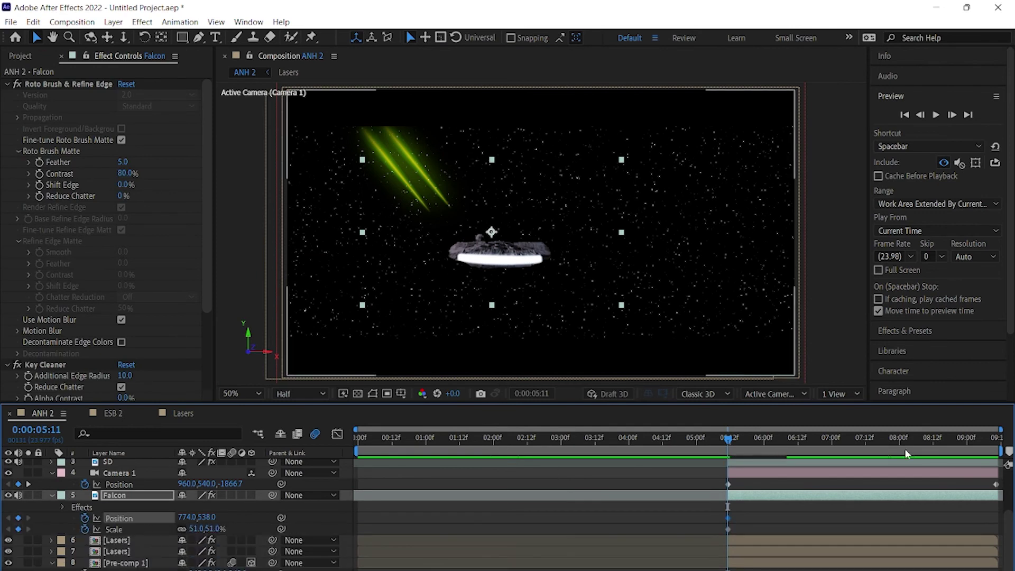
{"action": "left_click", "coordinate": [997, 443]}
{"action": "left_click_drag", "start_coordinate": [458, 302], "coordinate": [483, 329]}
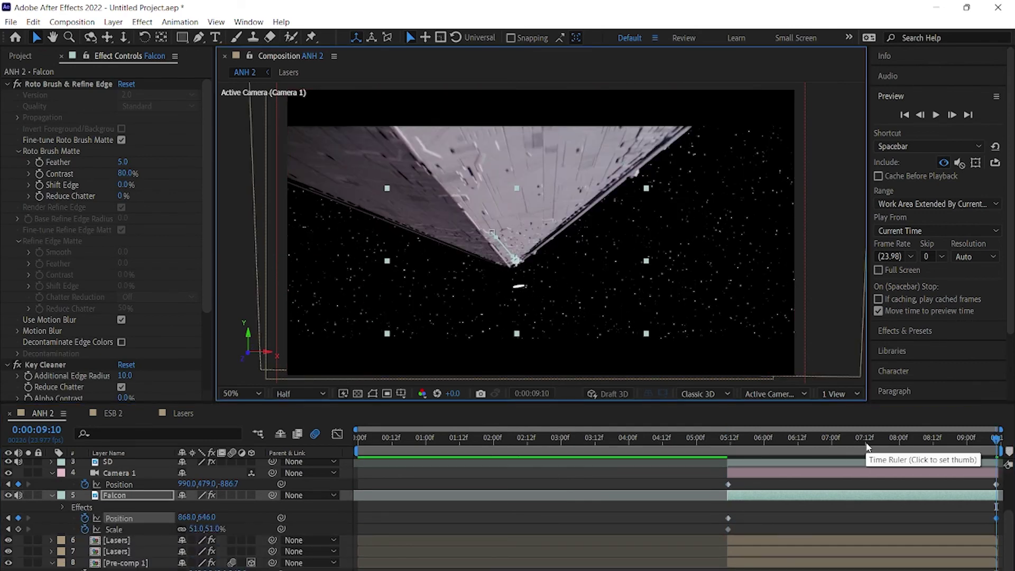
{"action": "left_click_drag", "start_coordinate": [996, 439], "coordinate": [867, 440]}
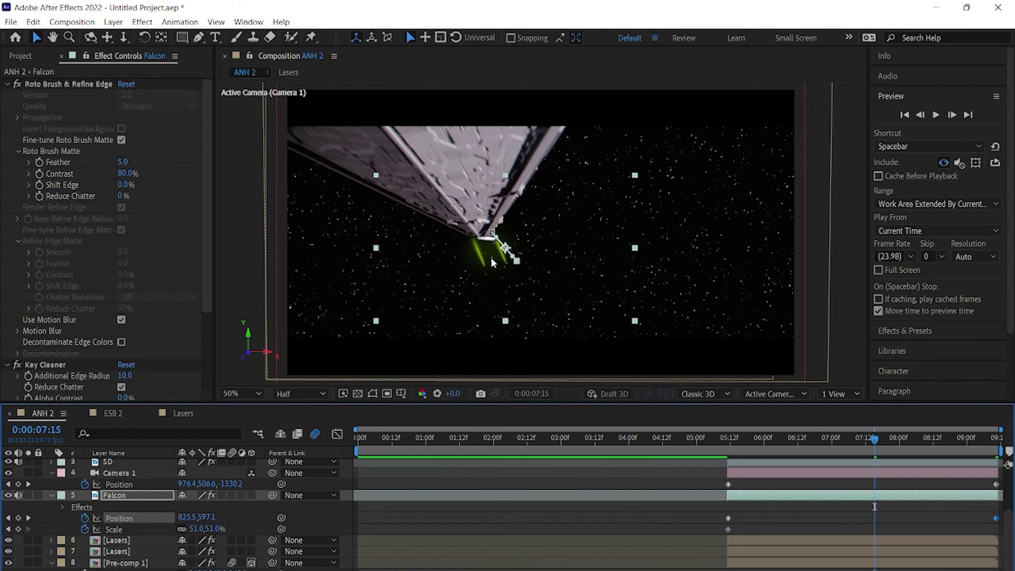
{"action": "left_click_drag", "start_coordinate": [491, 257], "coordinate": [494, 280]}
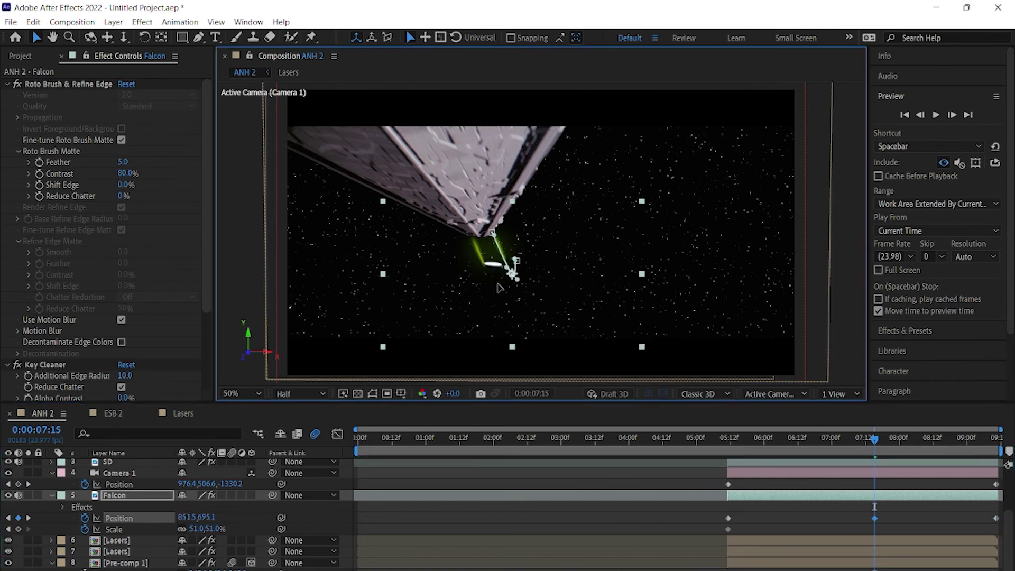
- Scrub the Falcon's path between 6:14 and 8:18 at 100% zoom, then preview at 50%
{"action": "left_click", "coordinate": [804, 441]}
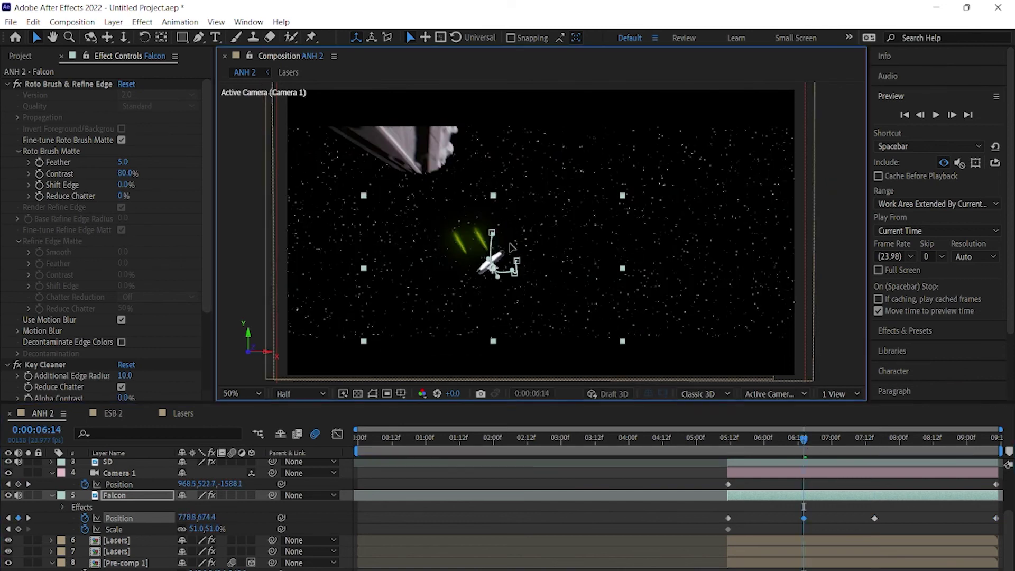
{"action": "left_click", "coordinate": [939, 439]}
{"action": "key", "text": "period"}
{"action": "left_click", "coordinate": [948, 440]}
{"action": "left_click_drag", "start_coordinate": [949, 440], "coordinate": [809, 450]}
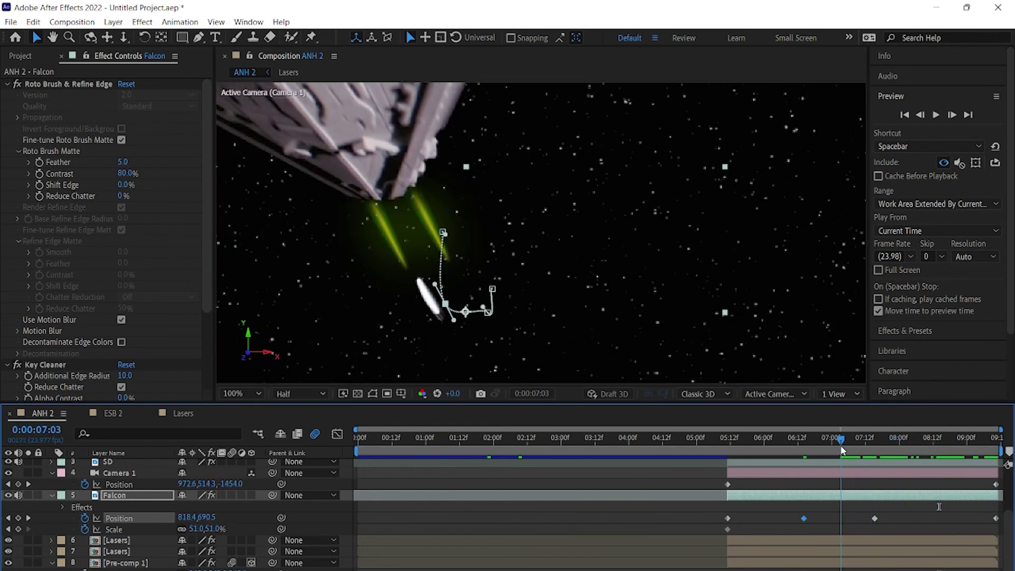
{"action": "key", "text": "comma"}
{"action": "key", "text": "space"}
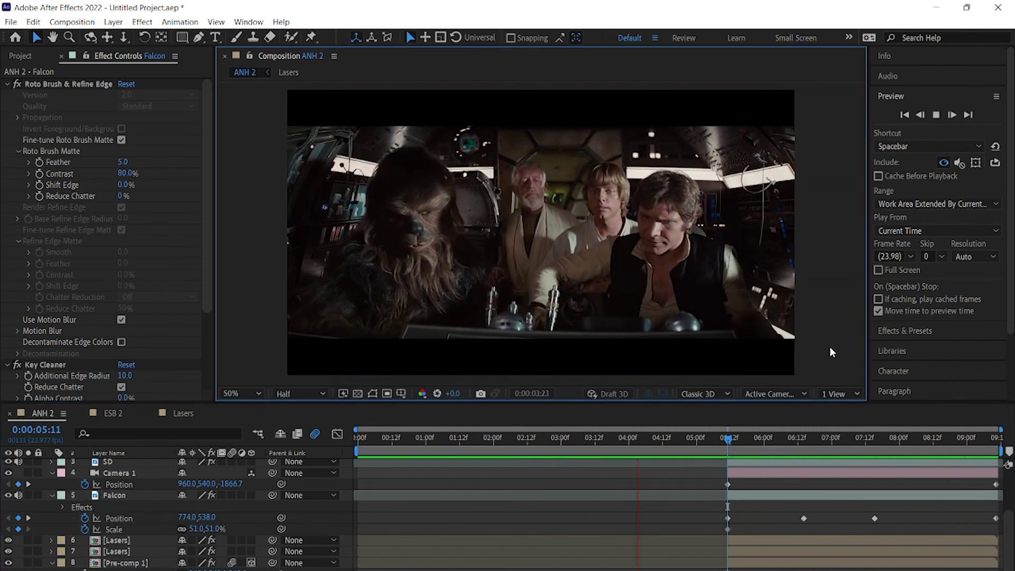
{"action": "key", "text": "space"}
{"action": "left_click_drag", "start_coordinate": [729, 438], "coordinate": [871, 437]}
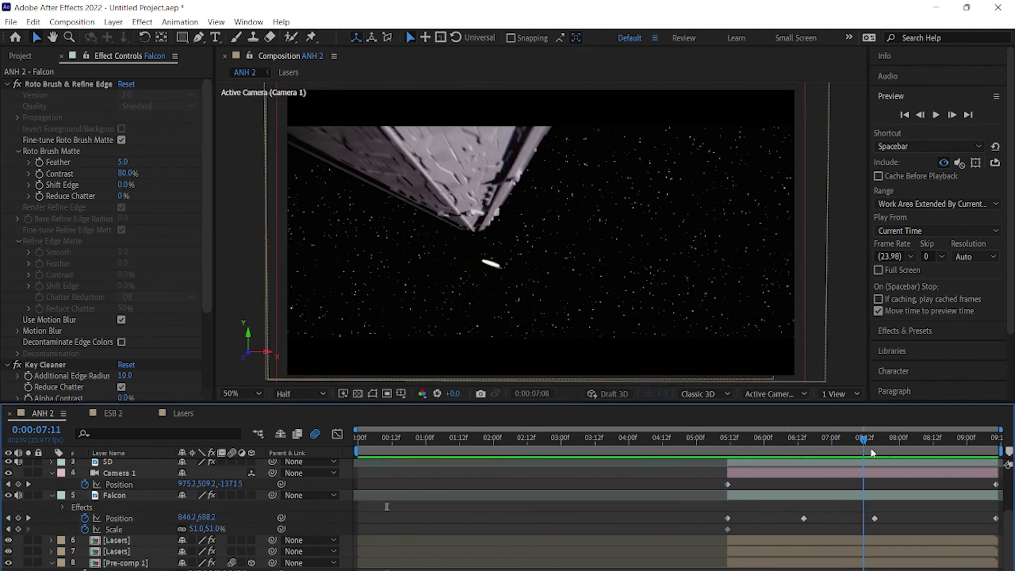
{"action": "left_click", "coordinate": [793, 462]}
- Apply a Tint effect to the SD layer and reduce its amount to 68%
{"action": "left_click", "coordinate": [143, 22]}
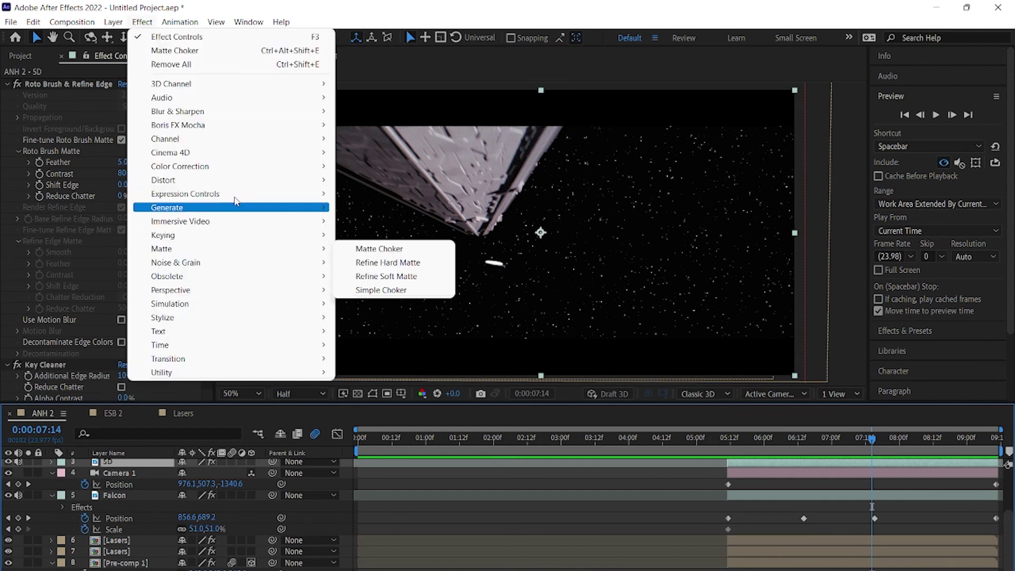
{"action": "left_click", "coordinate": [381, 568]}
{"action": "left_click_drag", "start_coordinate": [126, 384], "coordinate": [105, 382]}
{"action": "scroll", "coordinate": [151, 483], "scroll_direction": "up", "scroll_amount": 3}
- Add an adjustment layer above White Flash with a Cooling Filter (80) Photo Filter at 5% density
{"action": "left_click", "coordinate": [125, 508]}
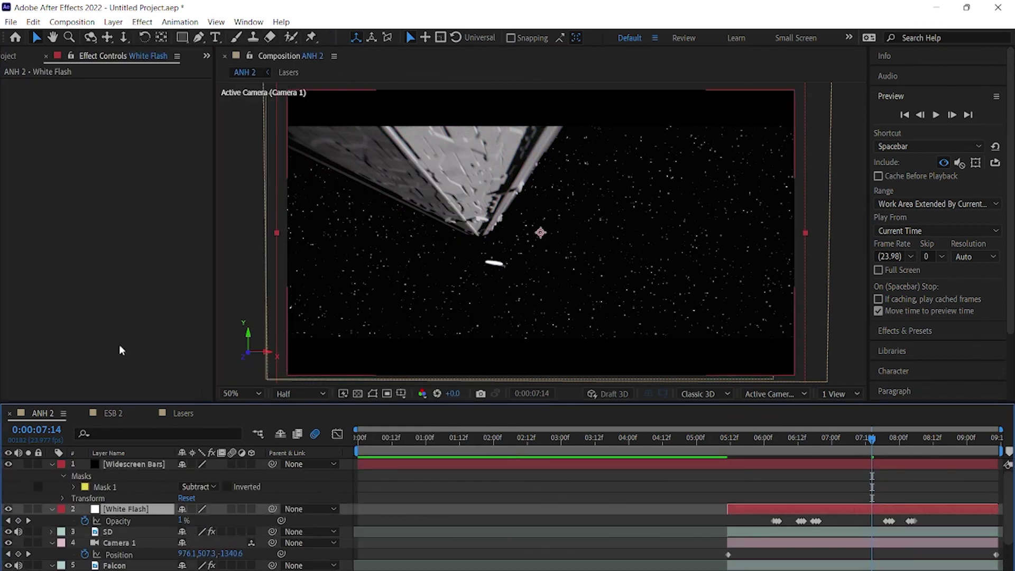
{"action": "left_click", "coordinate": [113, 21]}
{"action": "mouse_move", "coordinate": [132, 37]}
{"action": "left_click", "coordinate": [364, 121]}
{"action": "left_click", "coordinate": [143, 22]}
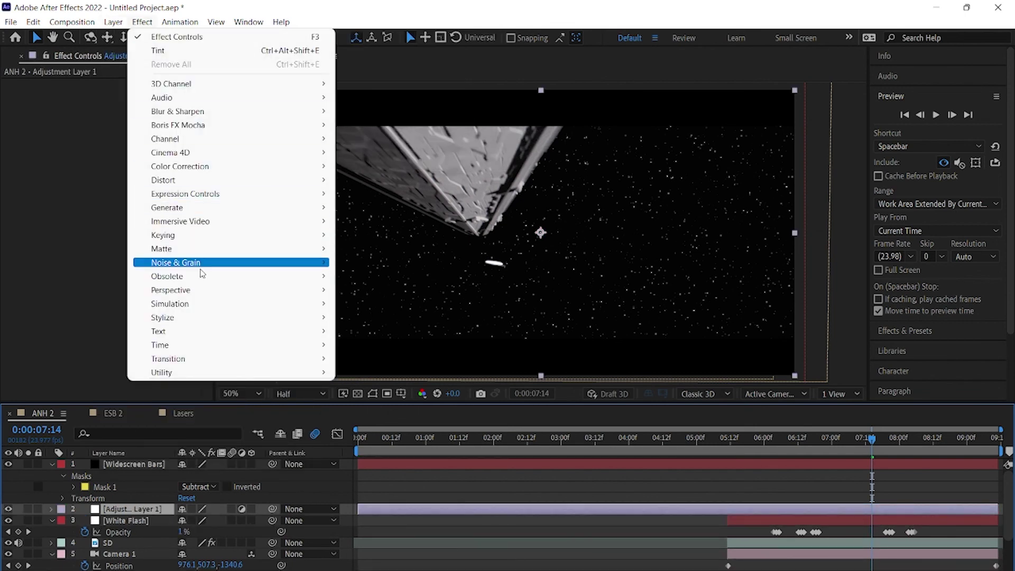
{"action": "mouse_move", "coordinate": [180, 166]}
{"action": "left_click", "coordinate": [382, 531]}
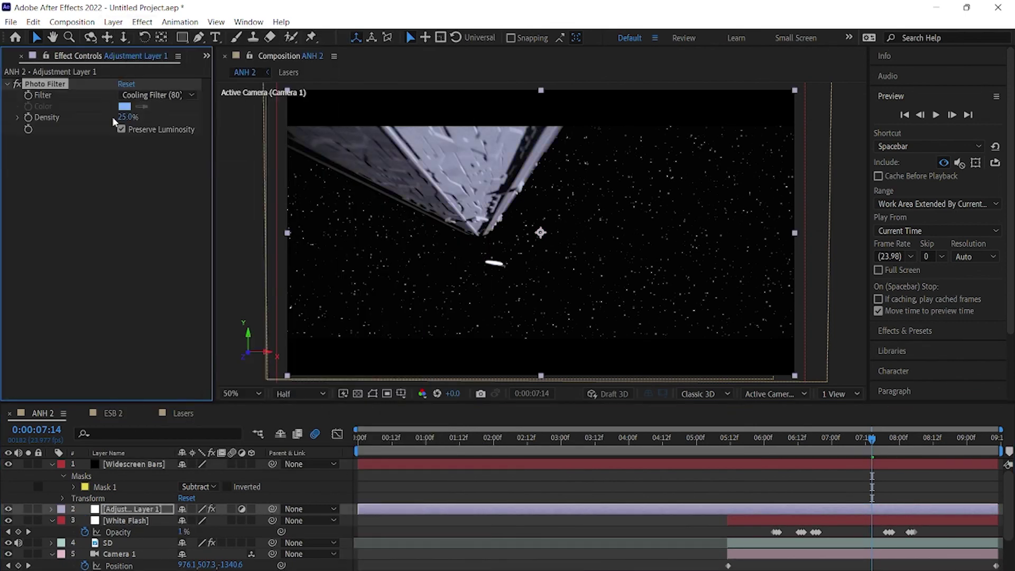
{"action": "type", "text": "0"}
{"action": "key", "text": "Return"}
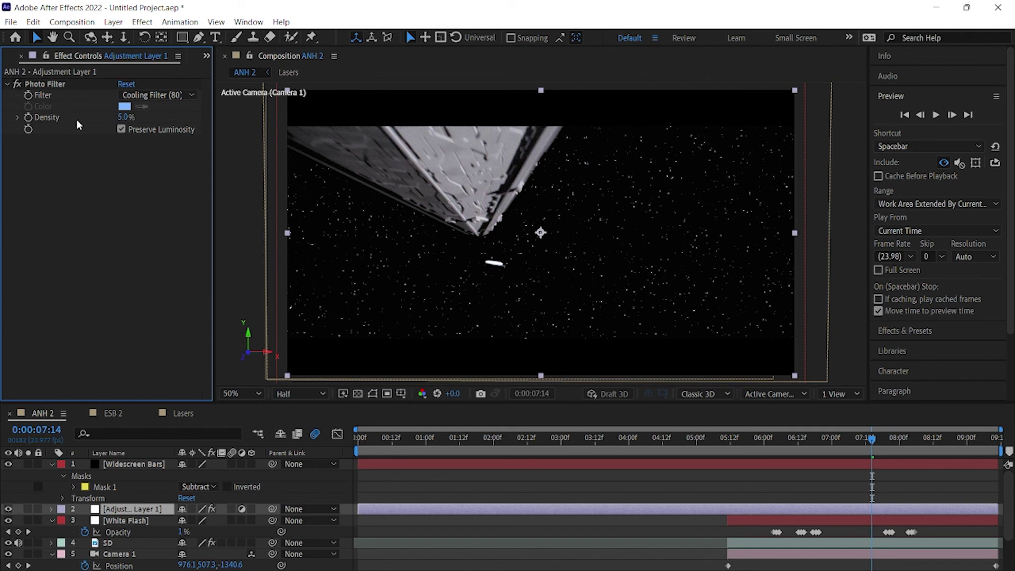
- Trim the adjustment layer to start at about 5:12
{"action": "left_click_drag", "start_coordinate": [358, 511], "coordinate": [717, 530]}
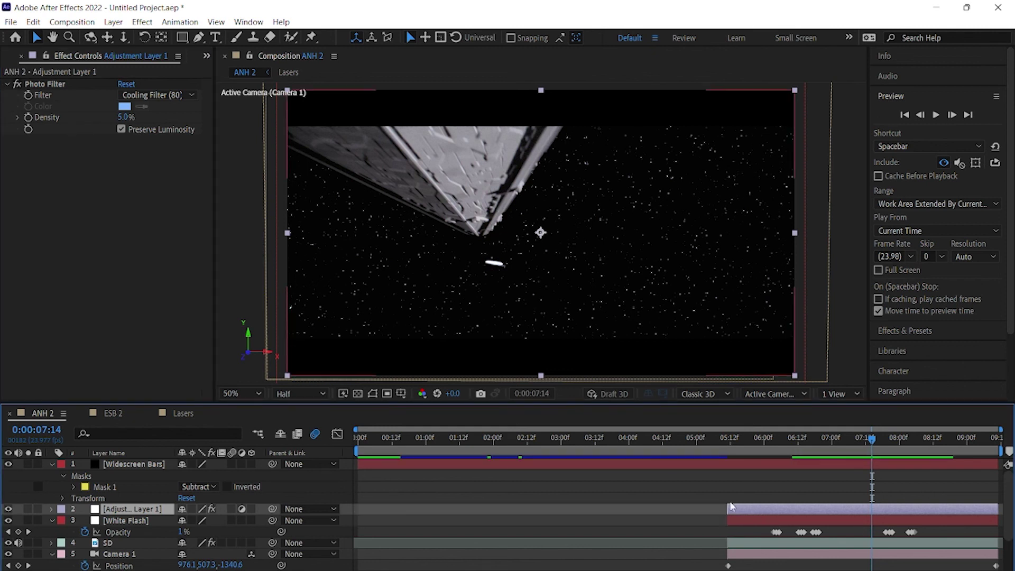
{"action": "left_click", "coordinate": [753, 437]}
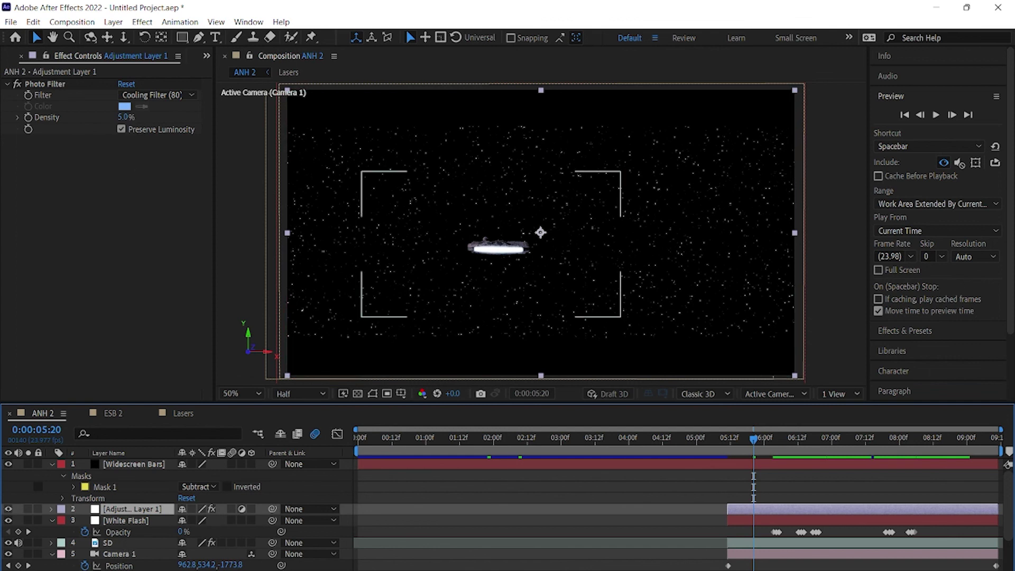
{"action": "left_click", "coordinate": [497, 248]}
- Duplicate the Falcon layer and pre-compose the copy as 'Falcon Engine Glow'
{"action": "left_click", "coordinate": [142, 22]}
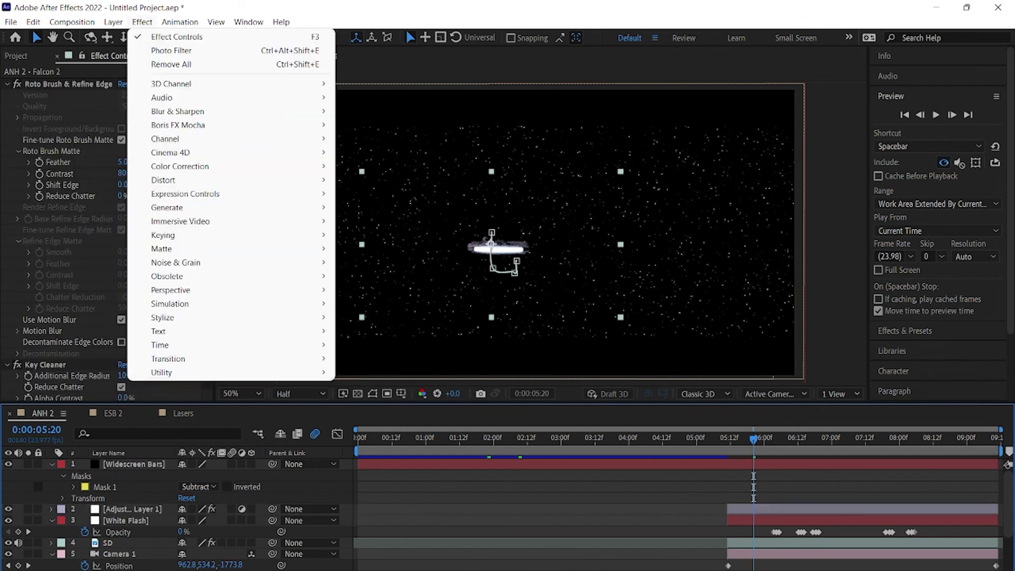
{"action": "key", "text": "Escape"}
{"action": "key", "text": "ctrl+shift+c"}
{"action": "left_click_drag", "start_coordinate": [526, 224], "coordinate": [491, 219]}
{"action": "type", "text": "Falcon Engine Glow"}
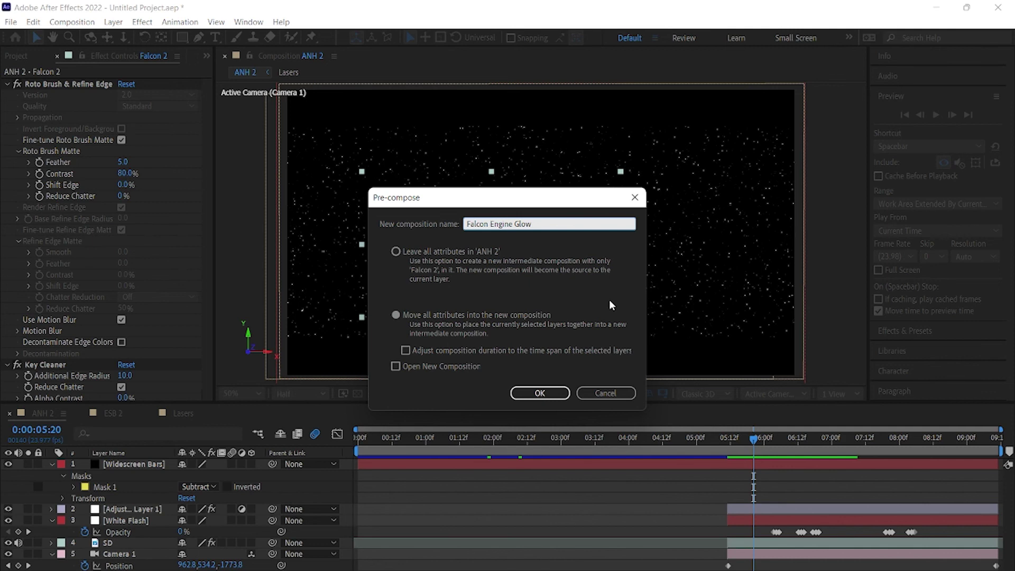
{"action": "key", "text": "Return"}
- Apply Threshold and a Gaussian Blur of 15 to the Falcon Engine Glow precomp
{"action": "left_click", "coordinate": [141, 22]}
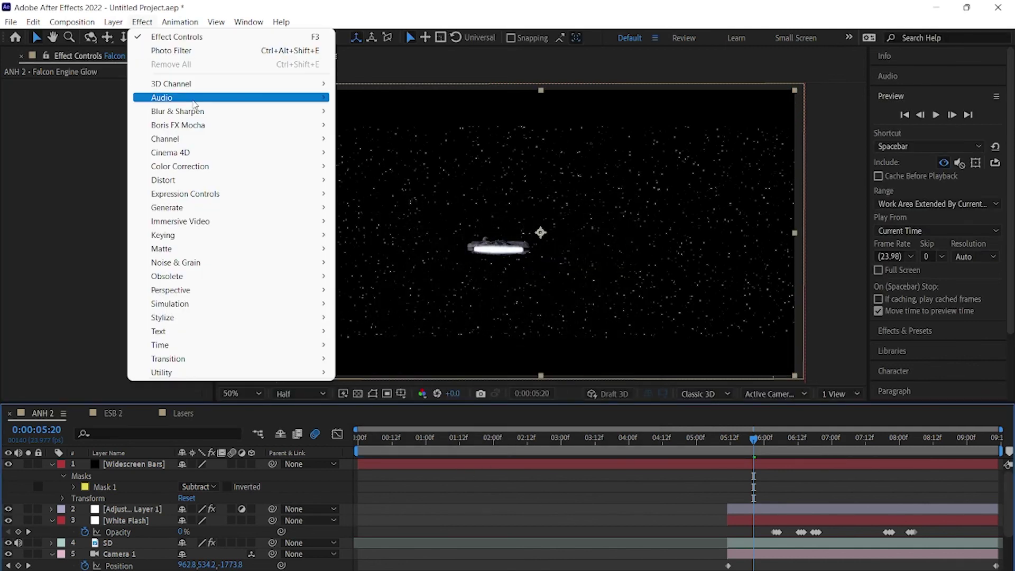
{"action": "mouse_move", "coordinate": [163, 317]}
{"action": "left_click", "coordinate": [351, 422]}
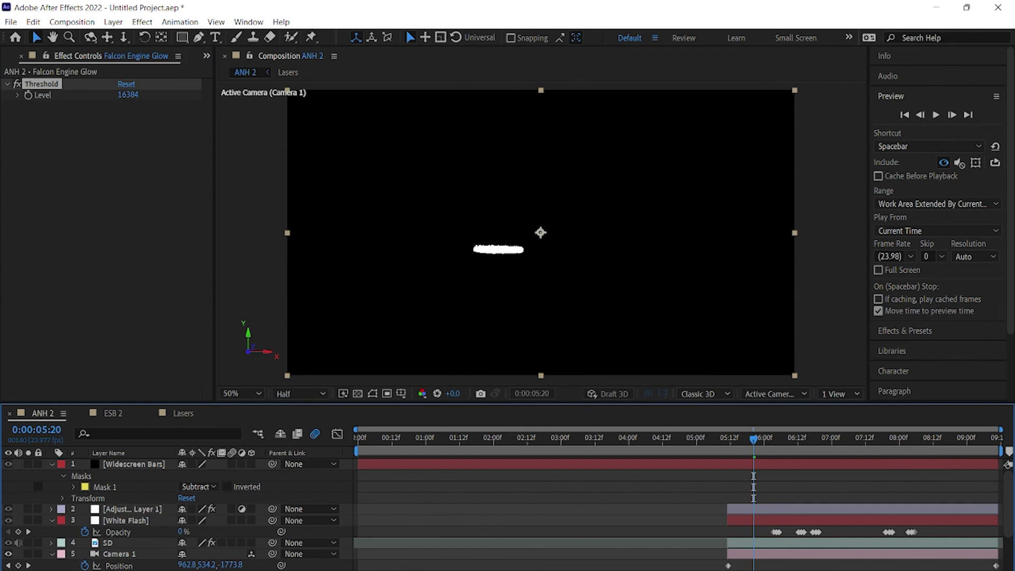
{"action": "left_click", "coordinate": [142, 21]}
{"action": "mouse_move", "coordinate": [296, 111]}
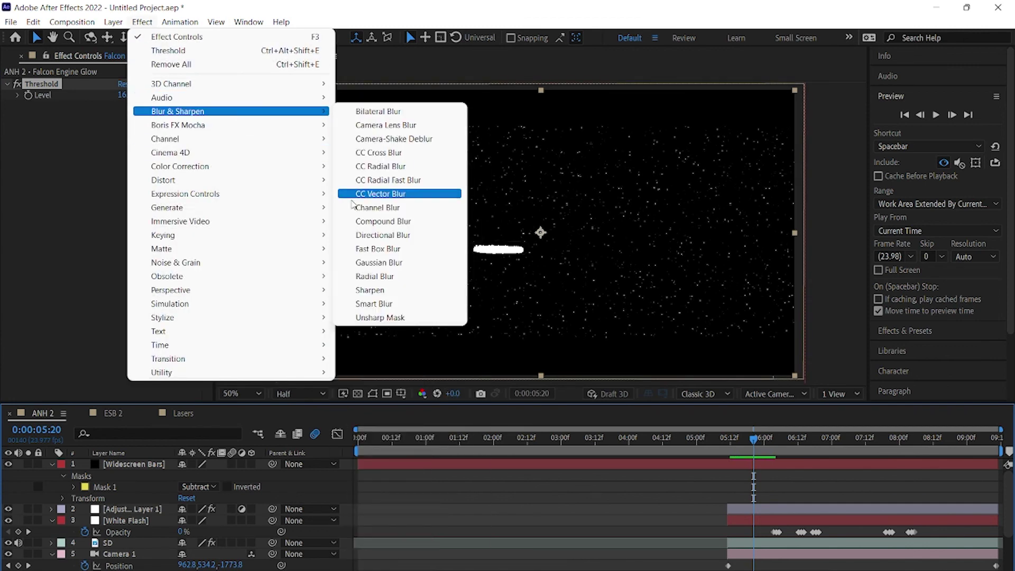
{"action": "left_click", "coordinate": [379, 263]}
{"action": "left_click_drag", "start_coordinate": [326, 121], "coordinate": [155, 129]}
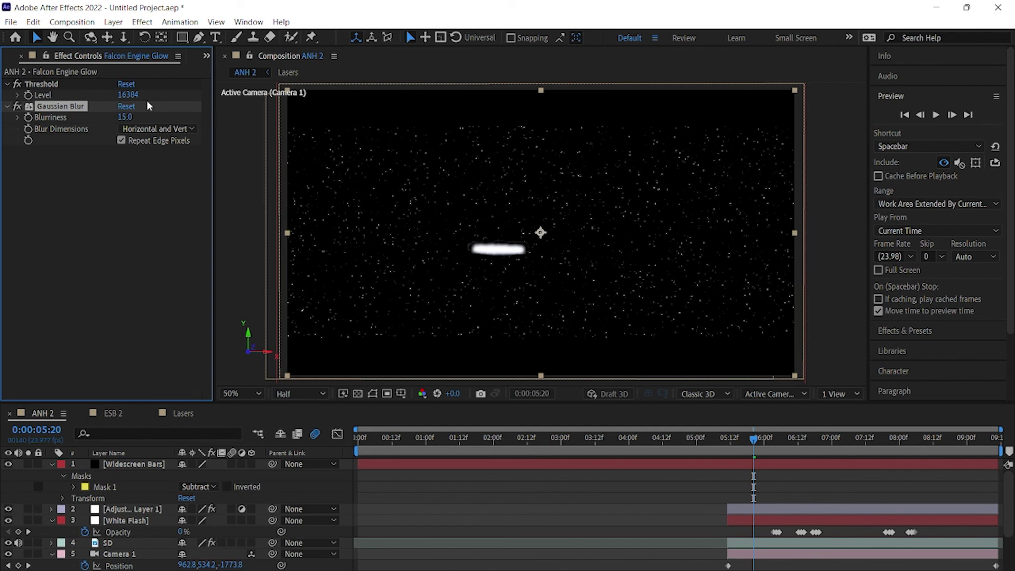
{"action": "key", "text": "F4"}
{"action": "left_click", "coordinate": [199, 508]}
{"action": "key", "text": "Escape"}
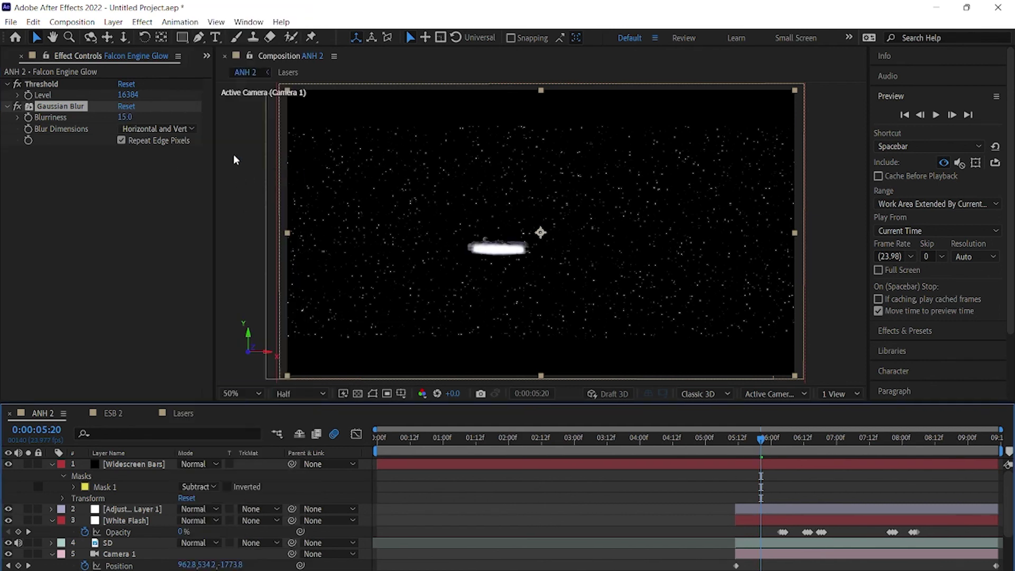
- Add a Glow effect using A & B Colors set to light blue and blue
{"action": "left_click", "coordinate": [142, 21]}
{"action": "mouse_move", "coordinate": [235, 213]}
{"action": "left_click", "coordinate": [370, 517]}
{"action": "left_click", "coordinate": [125, 311]}
{"action": "left_click", "coordinate": [254, 132]}
{"action": "left_click", "coordinate": [449, 127]}
{"action": "left_click", "coordinate": [124, 323]}
{"action": "left_click", "coordinate": [345, 192]}
{"action": "left_click", "coordinate": [449, 127]}
{"action": "left_click", "coordinate": [158, 229]}
{"action": "left_click", "coordinate": [159, 241]}
- Raise the glow radius to 74.0 and intensity to 1.9, previewing around 7:11
{"action": "left_click_drag", "start_coordinate": [125, 185], "coordinate": [126, 191]}
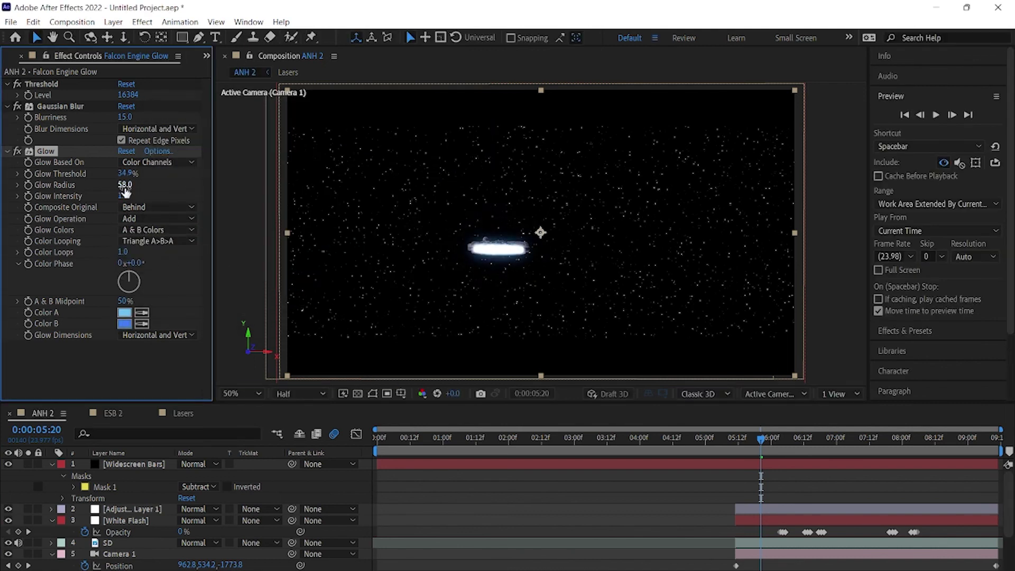
{"action": "left_click_drag", "start_coordinate": [123, 195], "coordinate": [177, 195]}
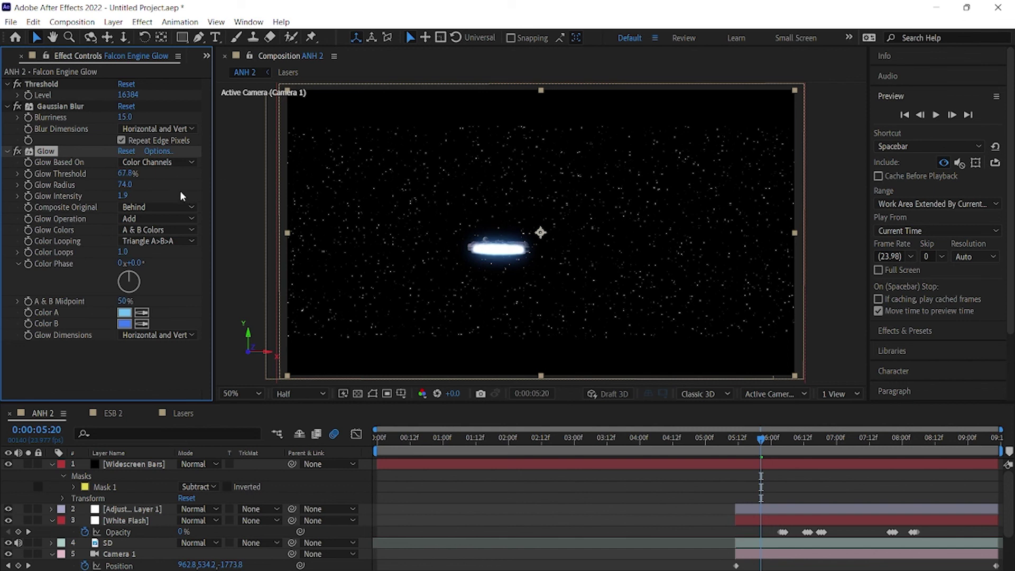
{"action": "left_click", "coordinate": [719, 531]}
{"action": "left_click_drag", "start_coordinate": [774, 439], "coordinate": [1010, 438]}
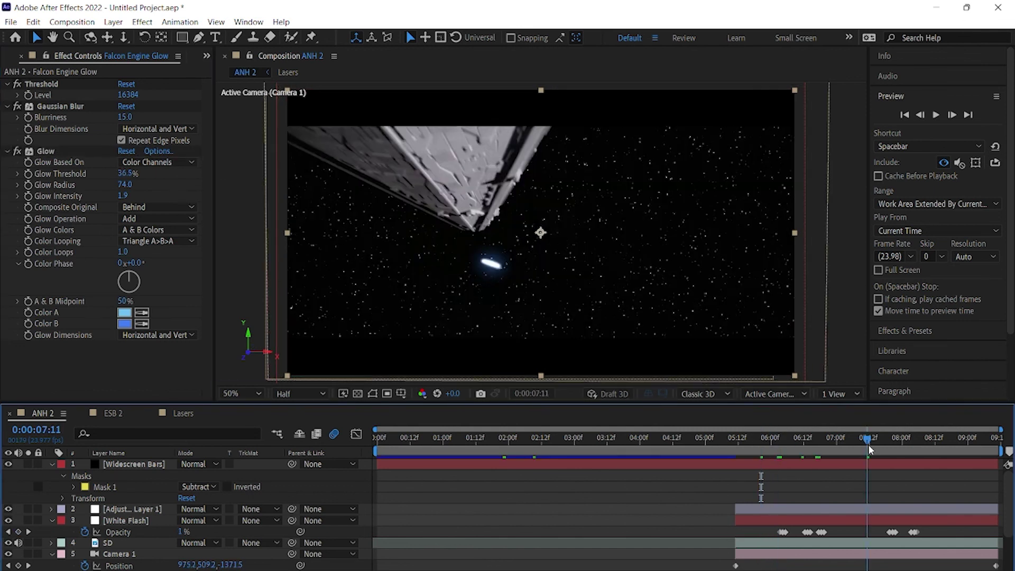